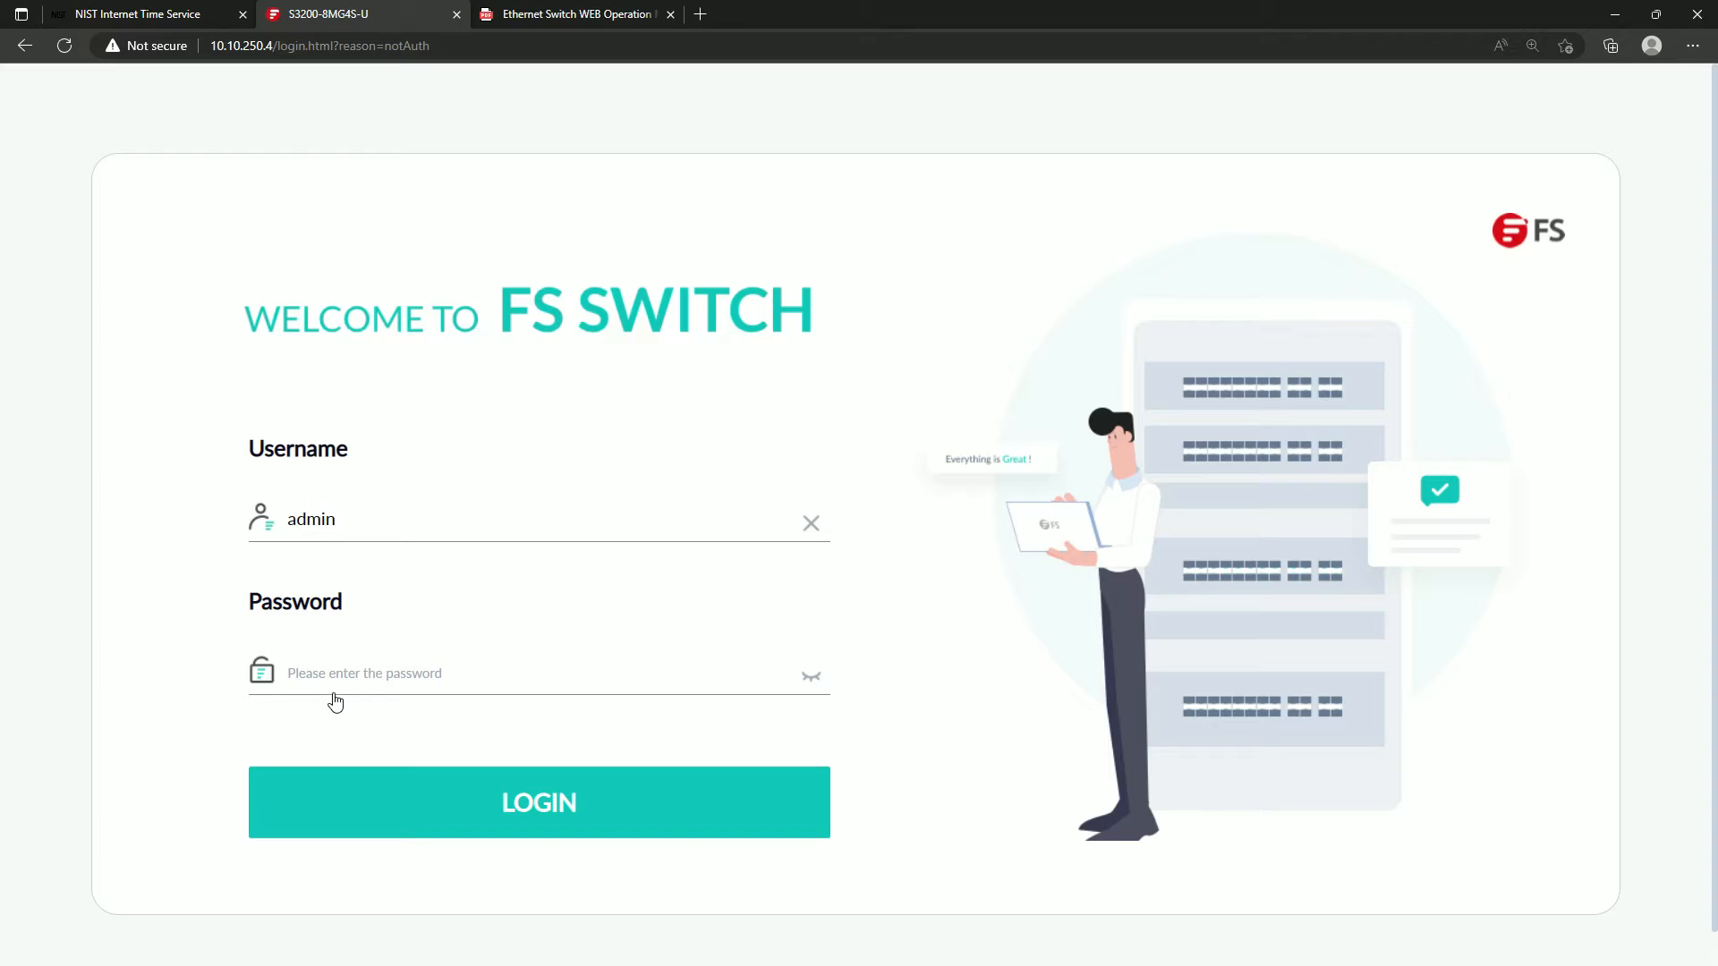
# Log in to the switch's web interface as admin by entering the account password.
pyautogui.write('admin')
pyautogui.press('Return')
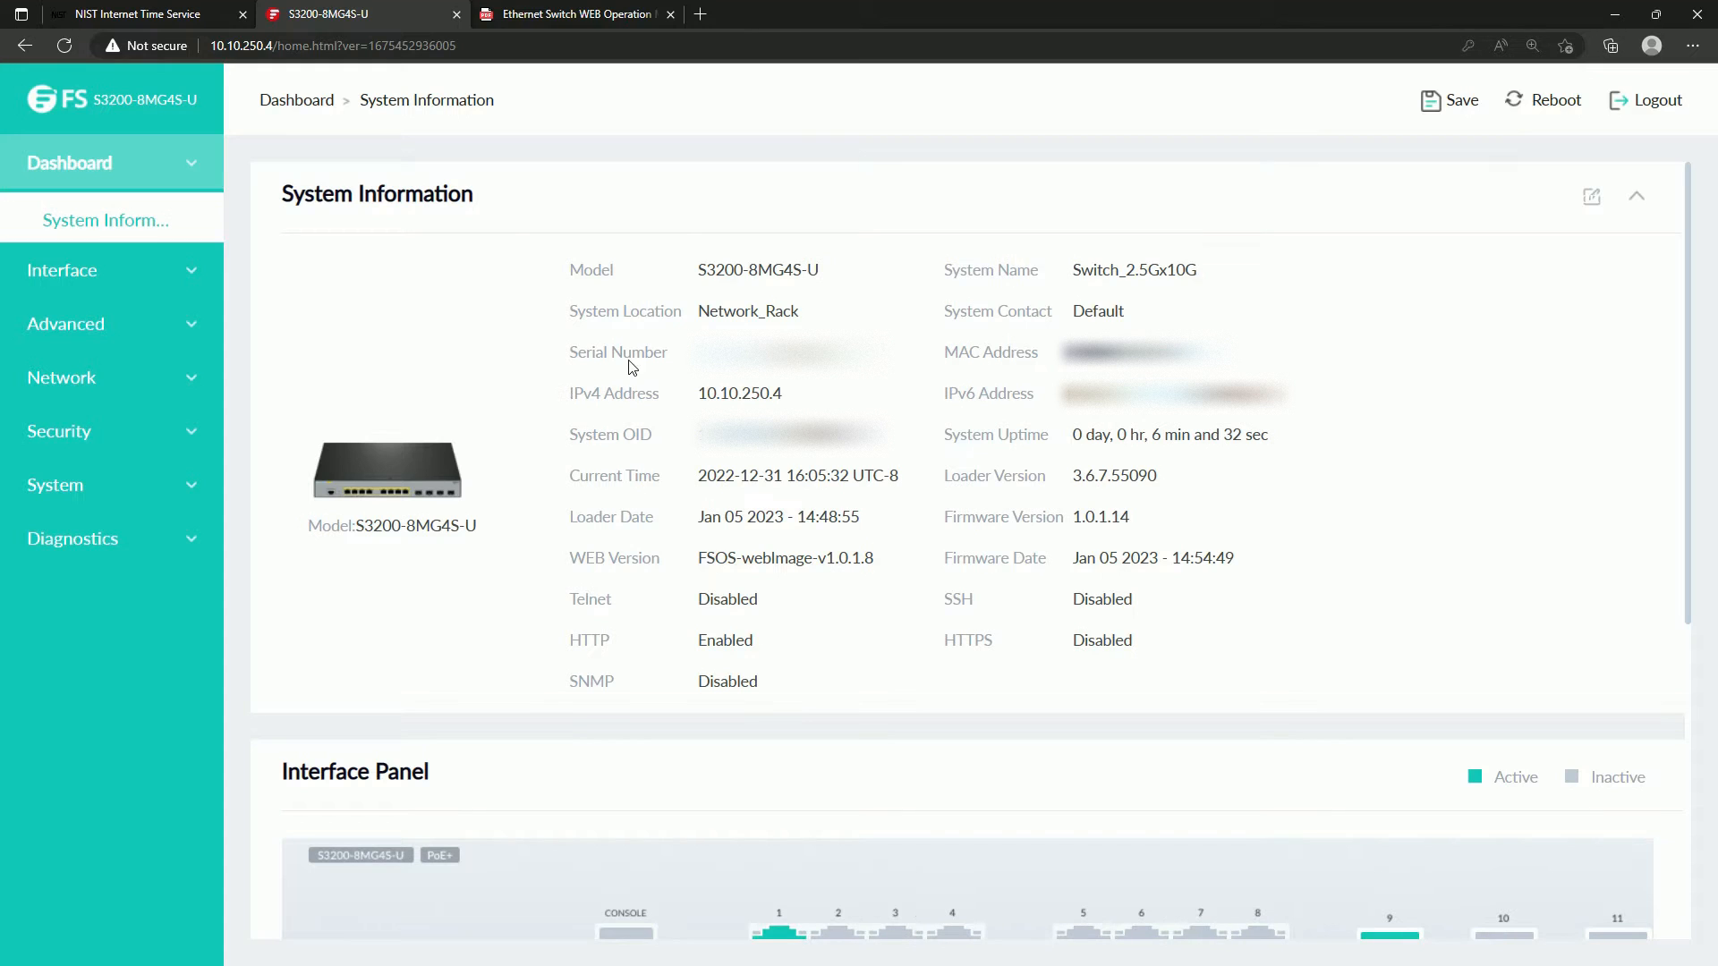
# Look up section 3.2 System Time in the Ethernet Switch WEB Operation Manual PDF.
pyautogui.click(575, 16)
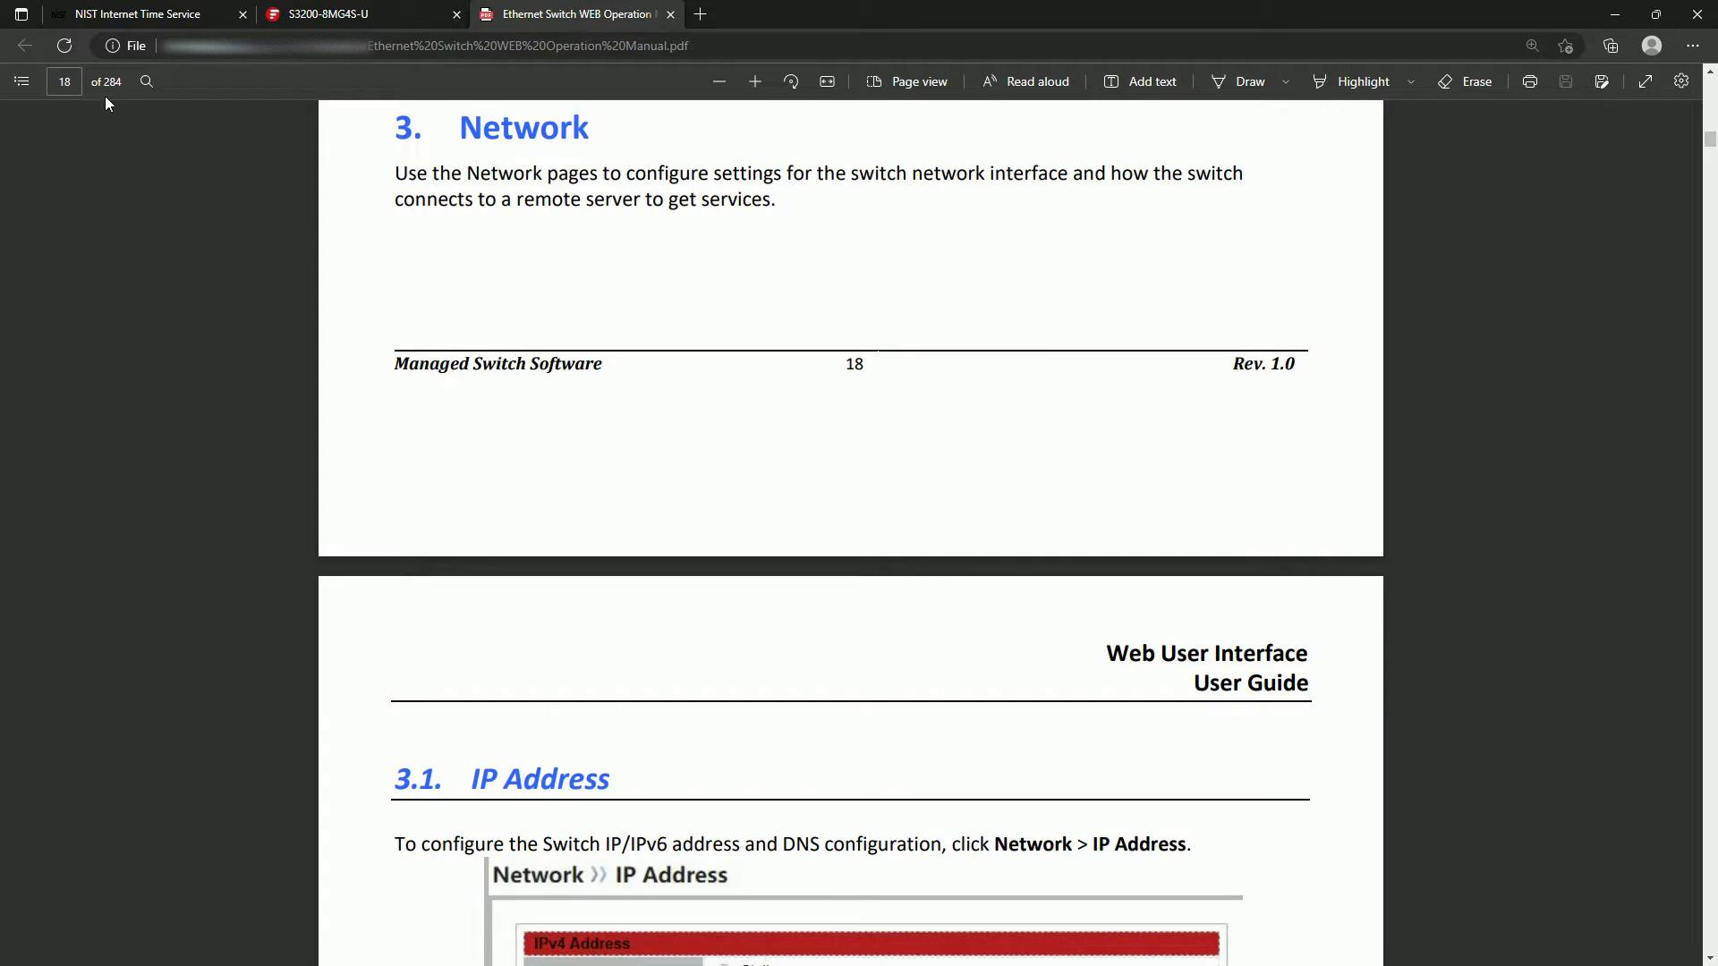
pyautogui.click(32, 84)
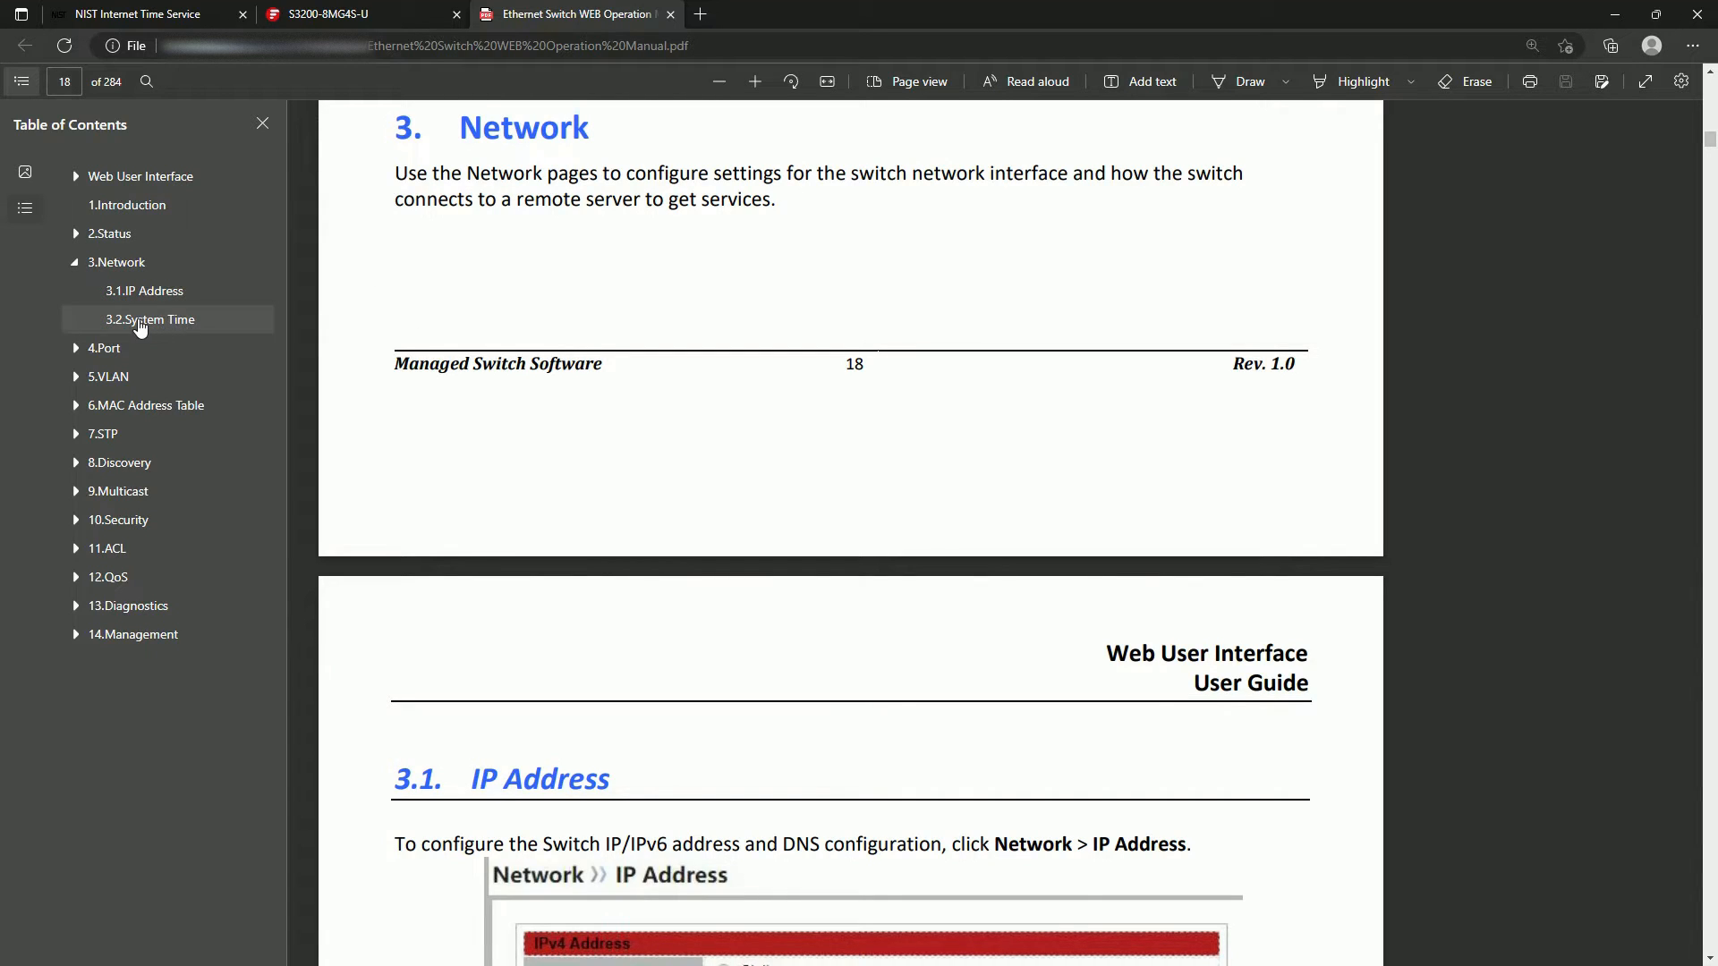
pyautogui.click(188, 329)
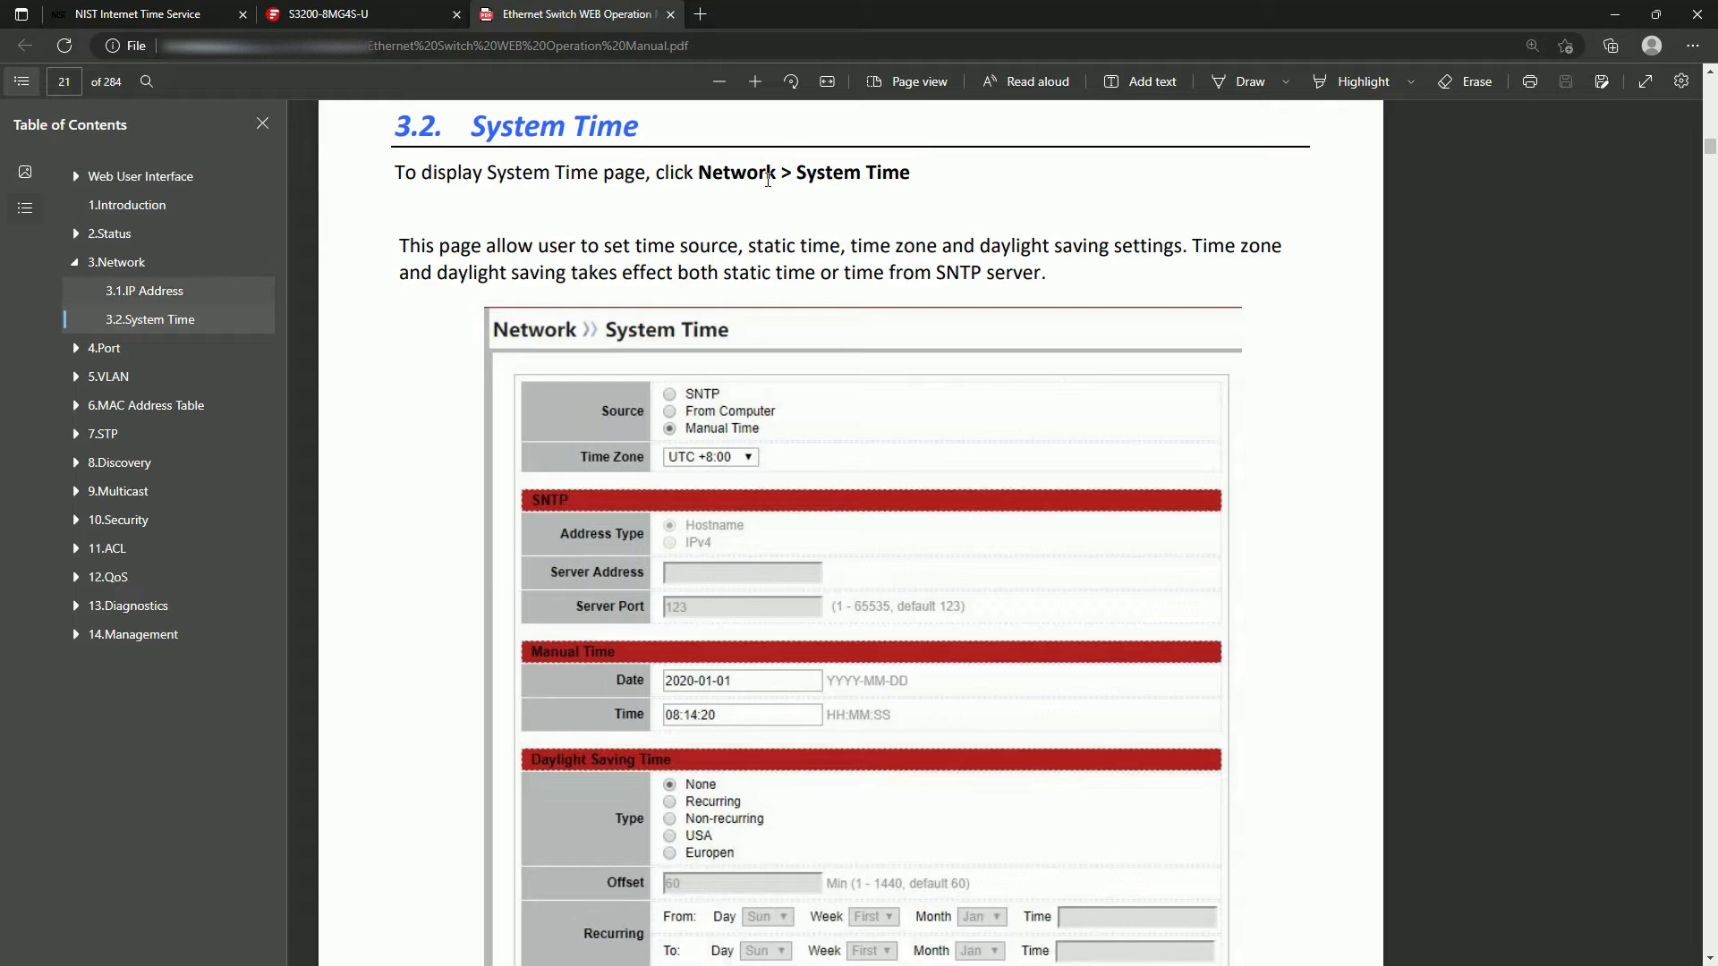
# Return to the switch's web interface and open its System Time page.
pyautogui.click(356, 16)
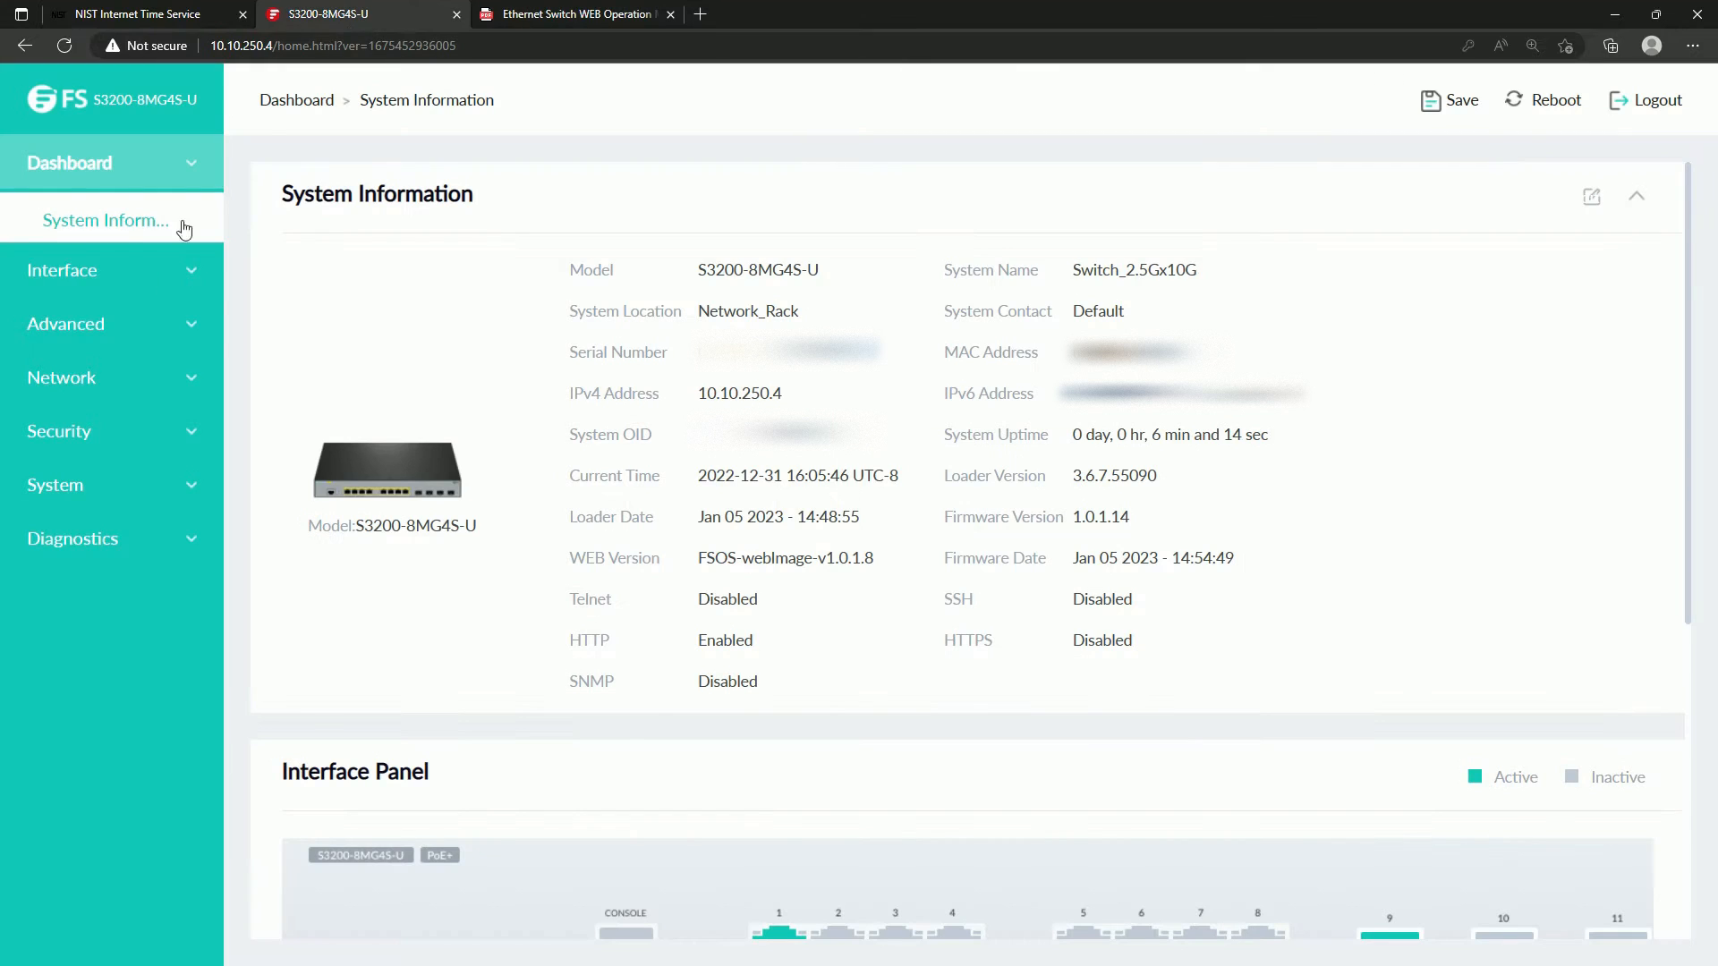
pyautogui.click(100, 379)
pyautogui.scroll(-3, 108, 407)
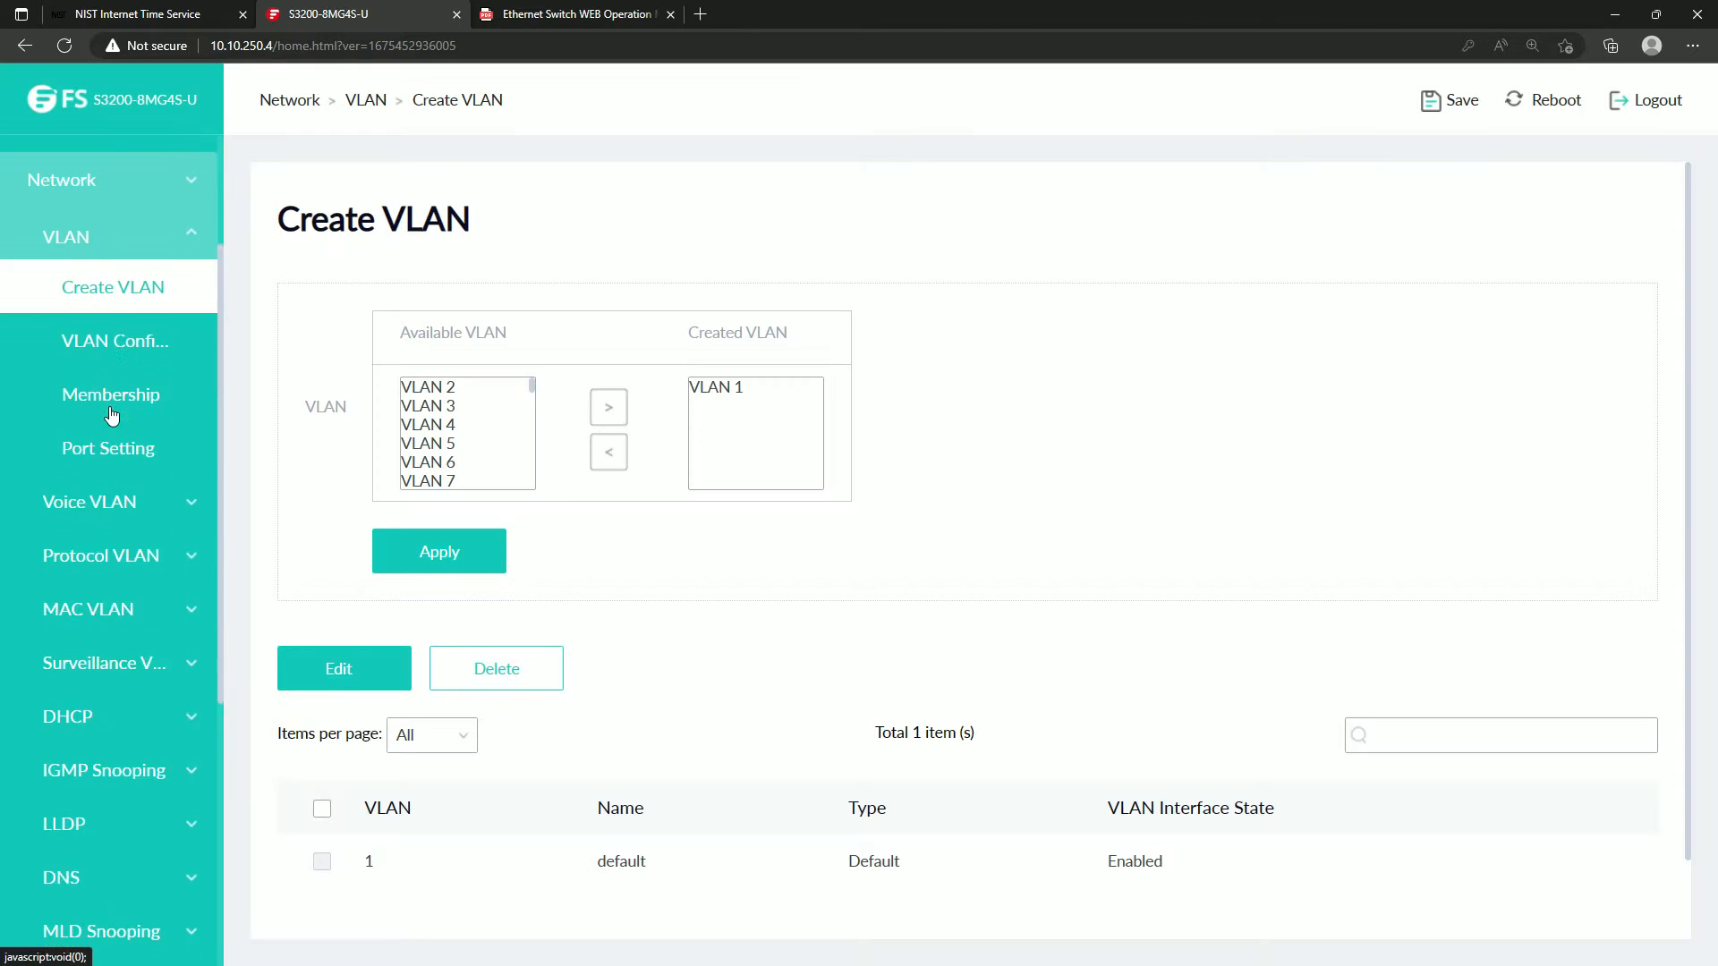
pyautogui.scroll(-5, 93, 526)
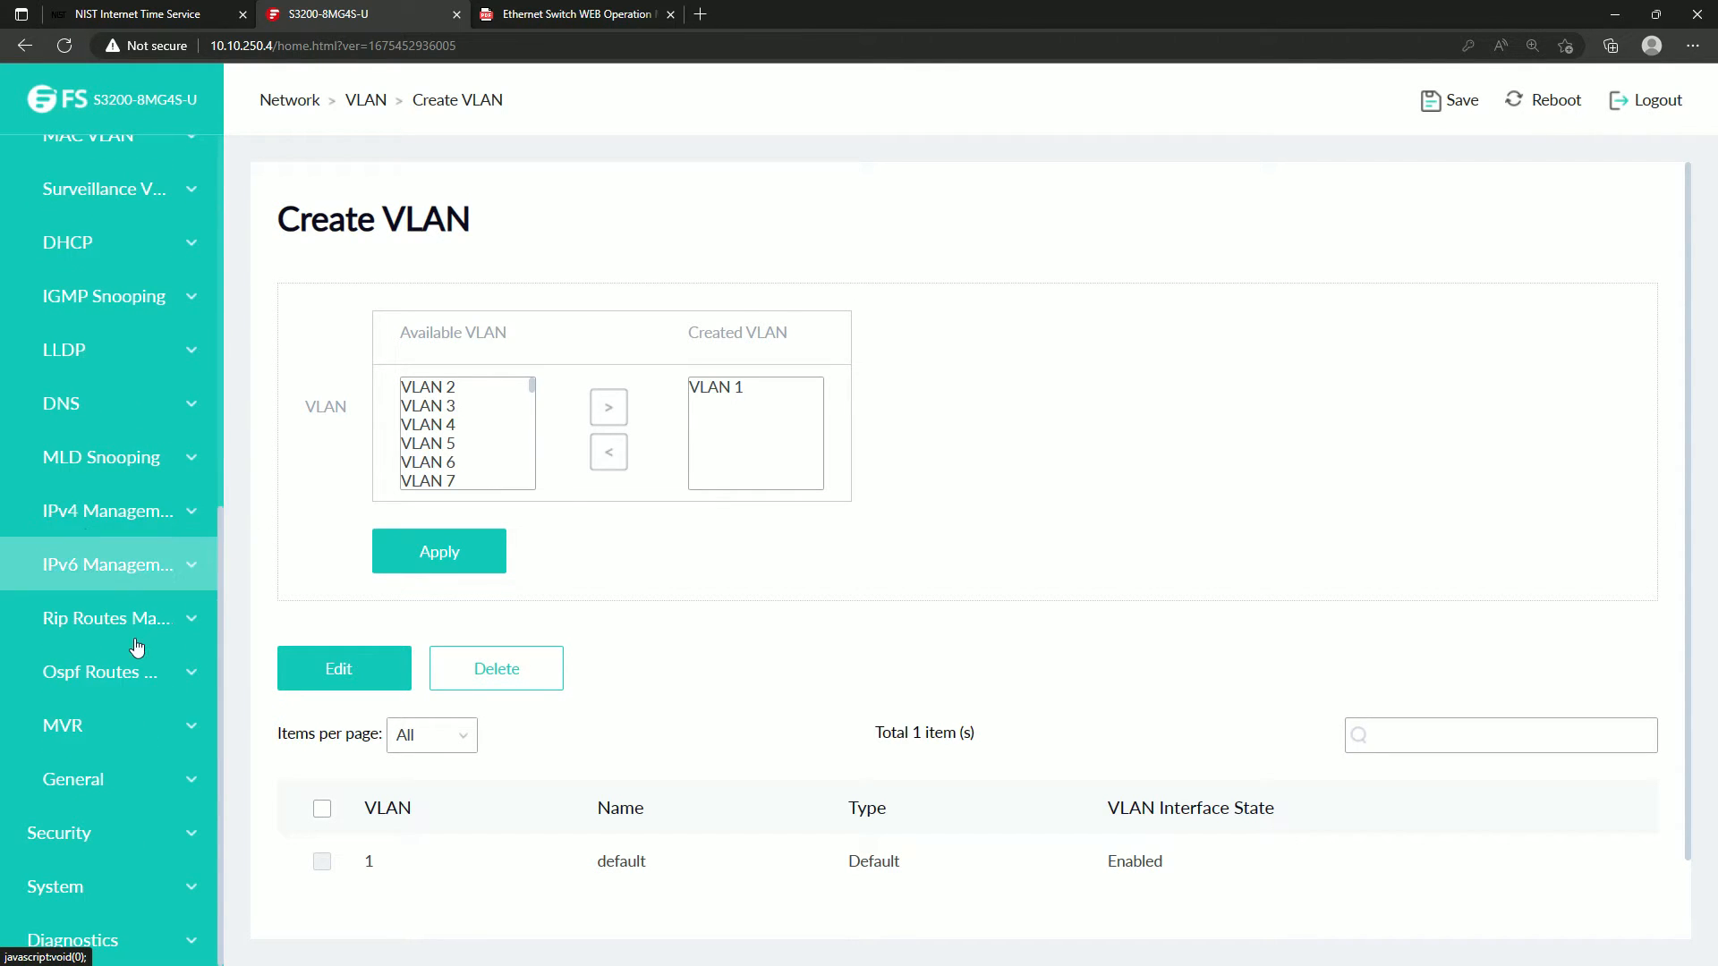
pyautogui.click(111, 901)
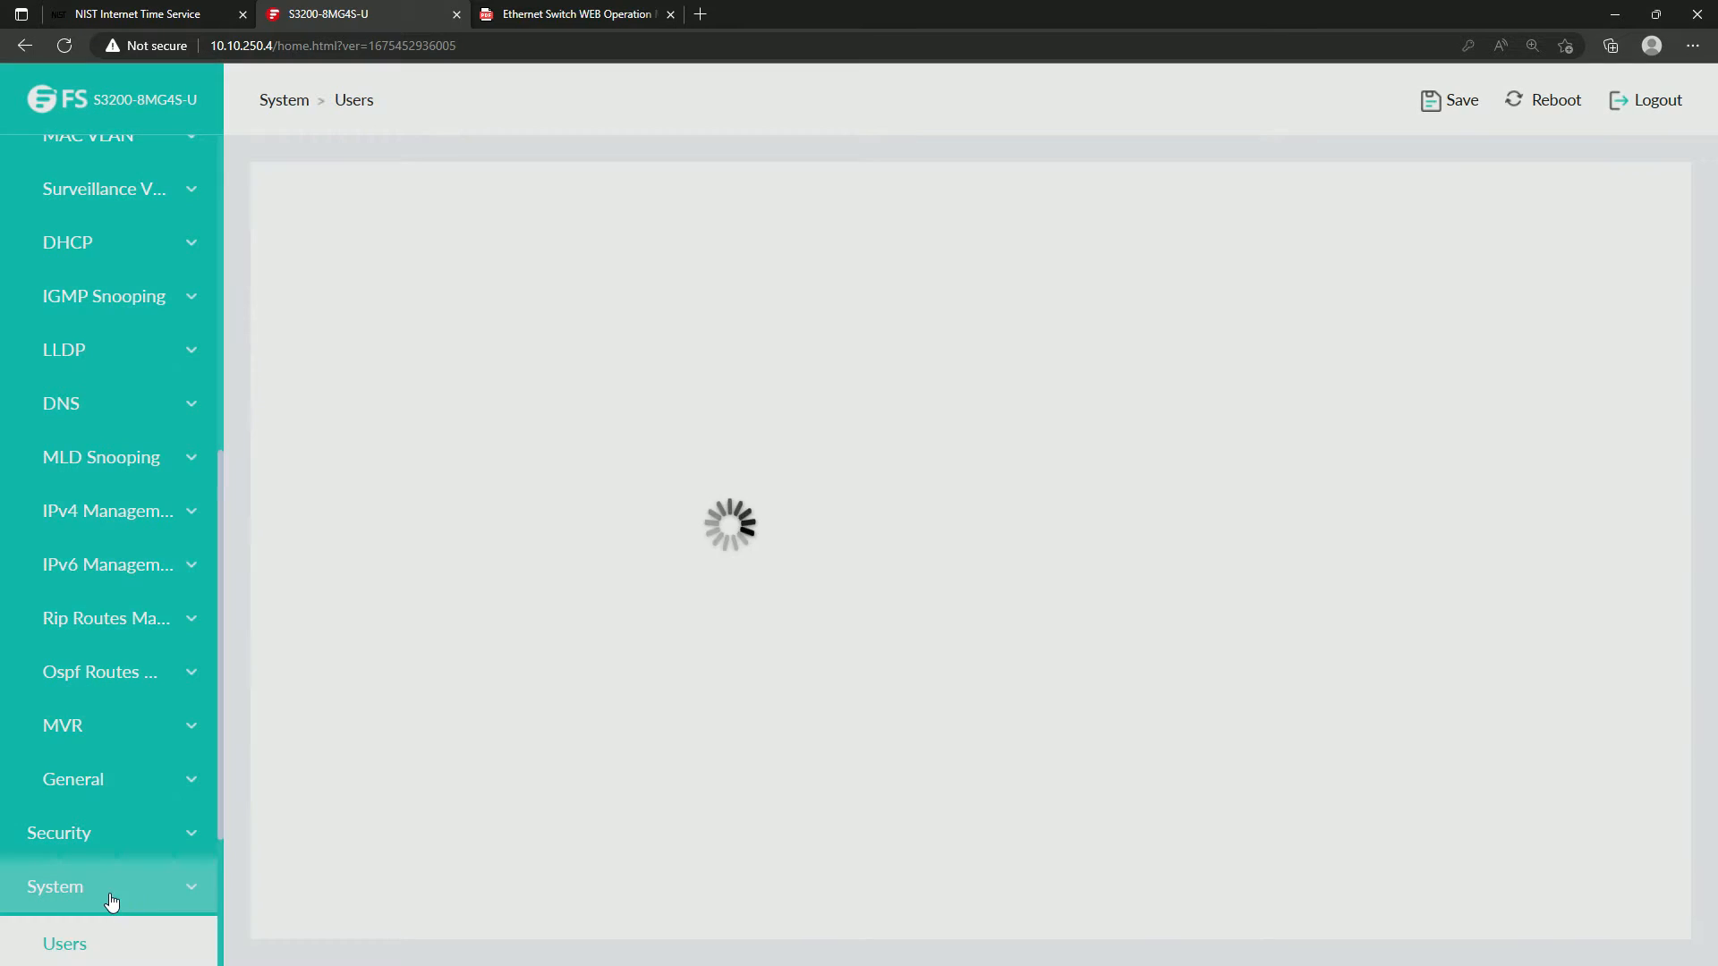
pyautogui.scroll(-3, 108, 858)
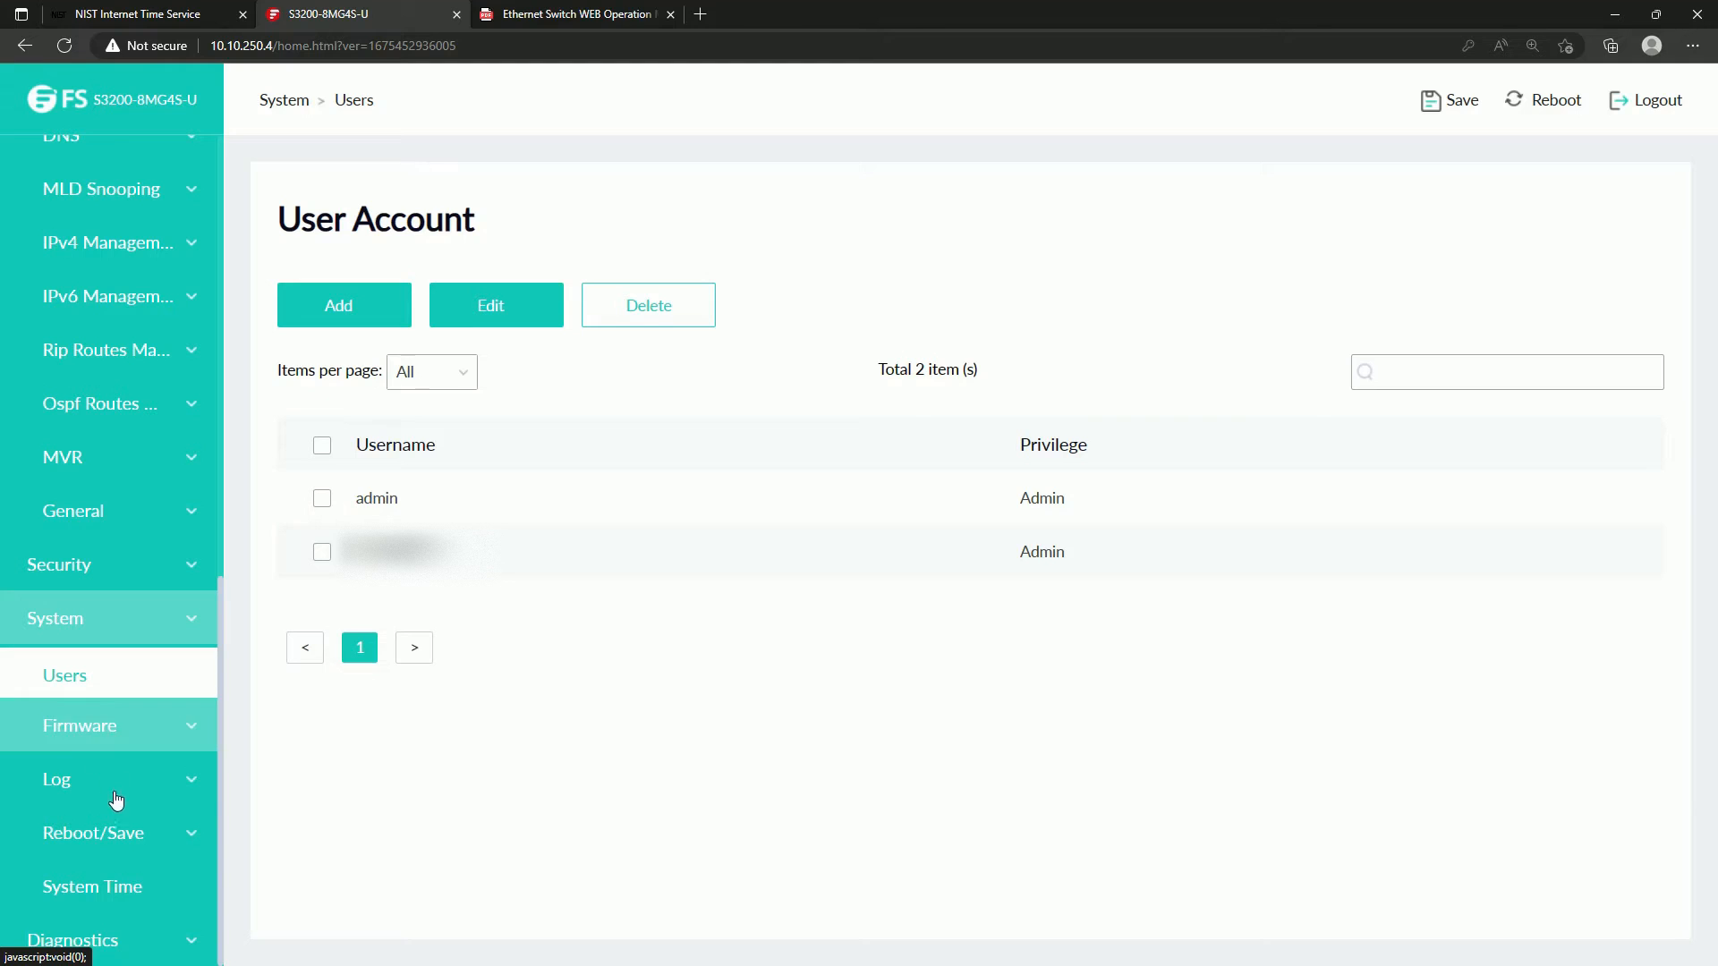
pyautogui.click(116, 890)
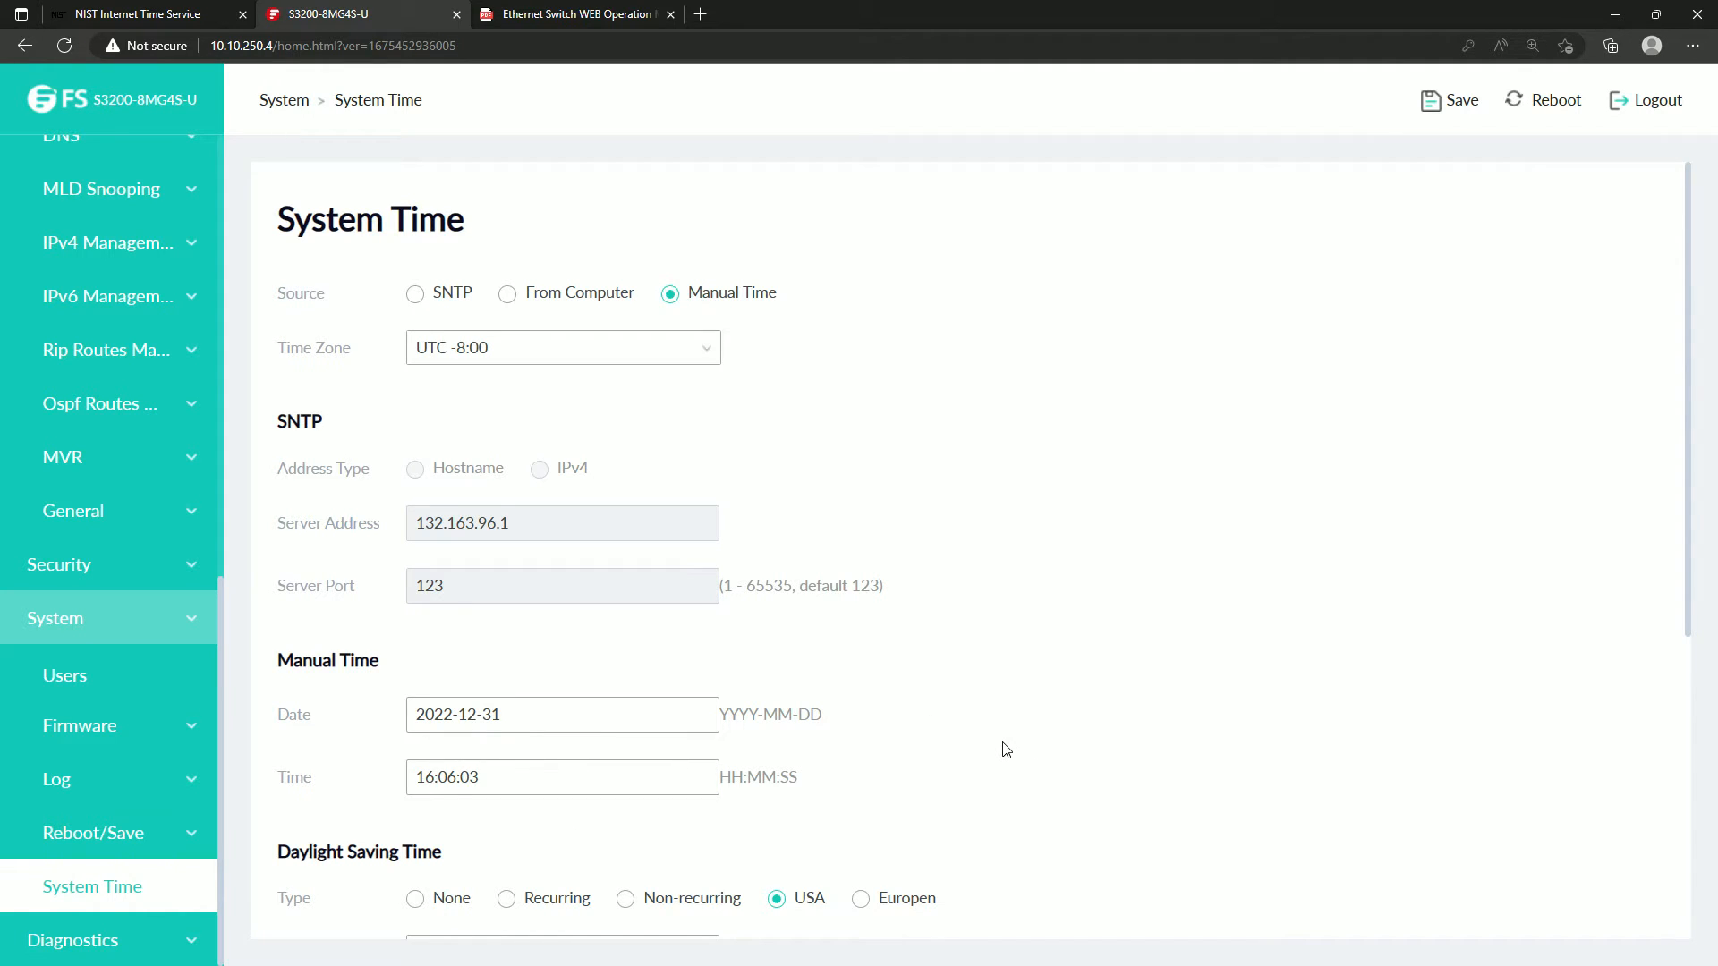
# Review the System Time settings and set the time source to SNTP.
pyautogui.scroll(-5, 1006, 750)
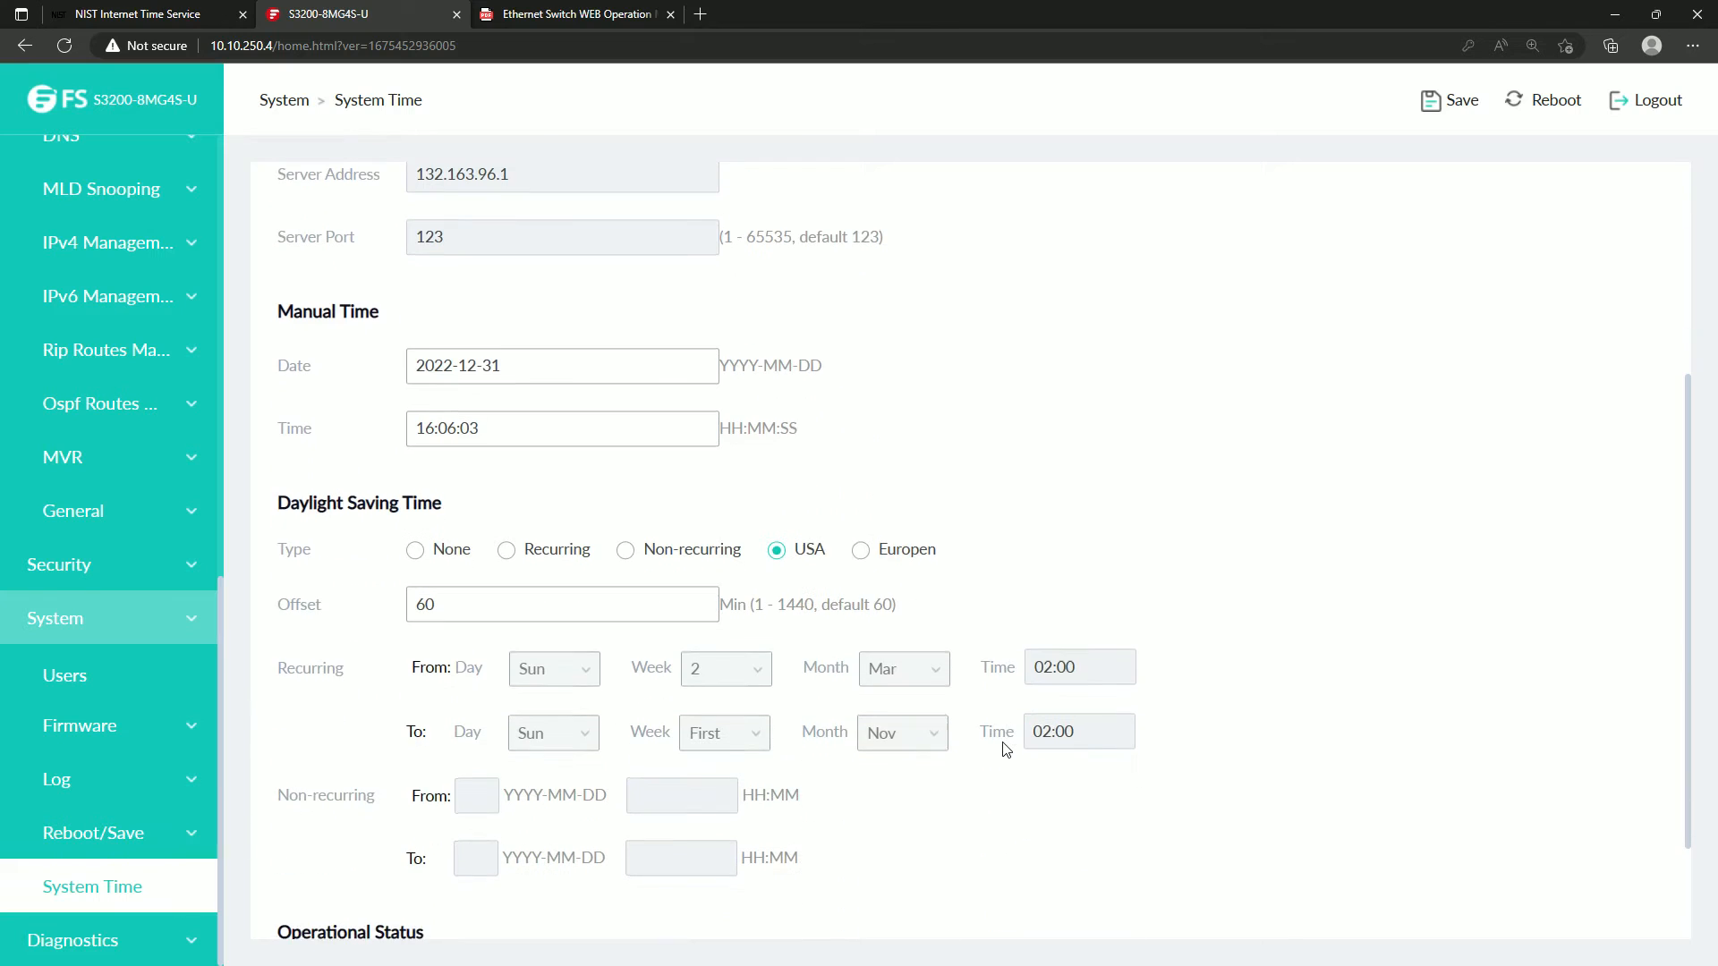
pyautogui.scroll(5, 453, 660)
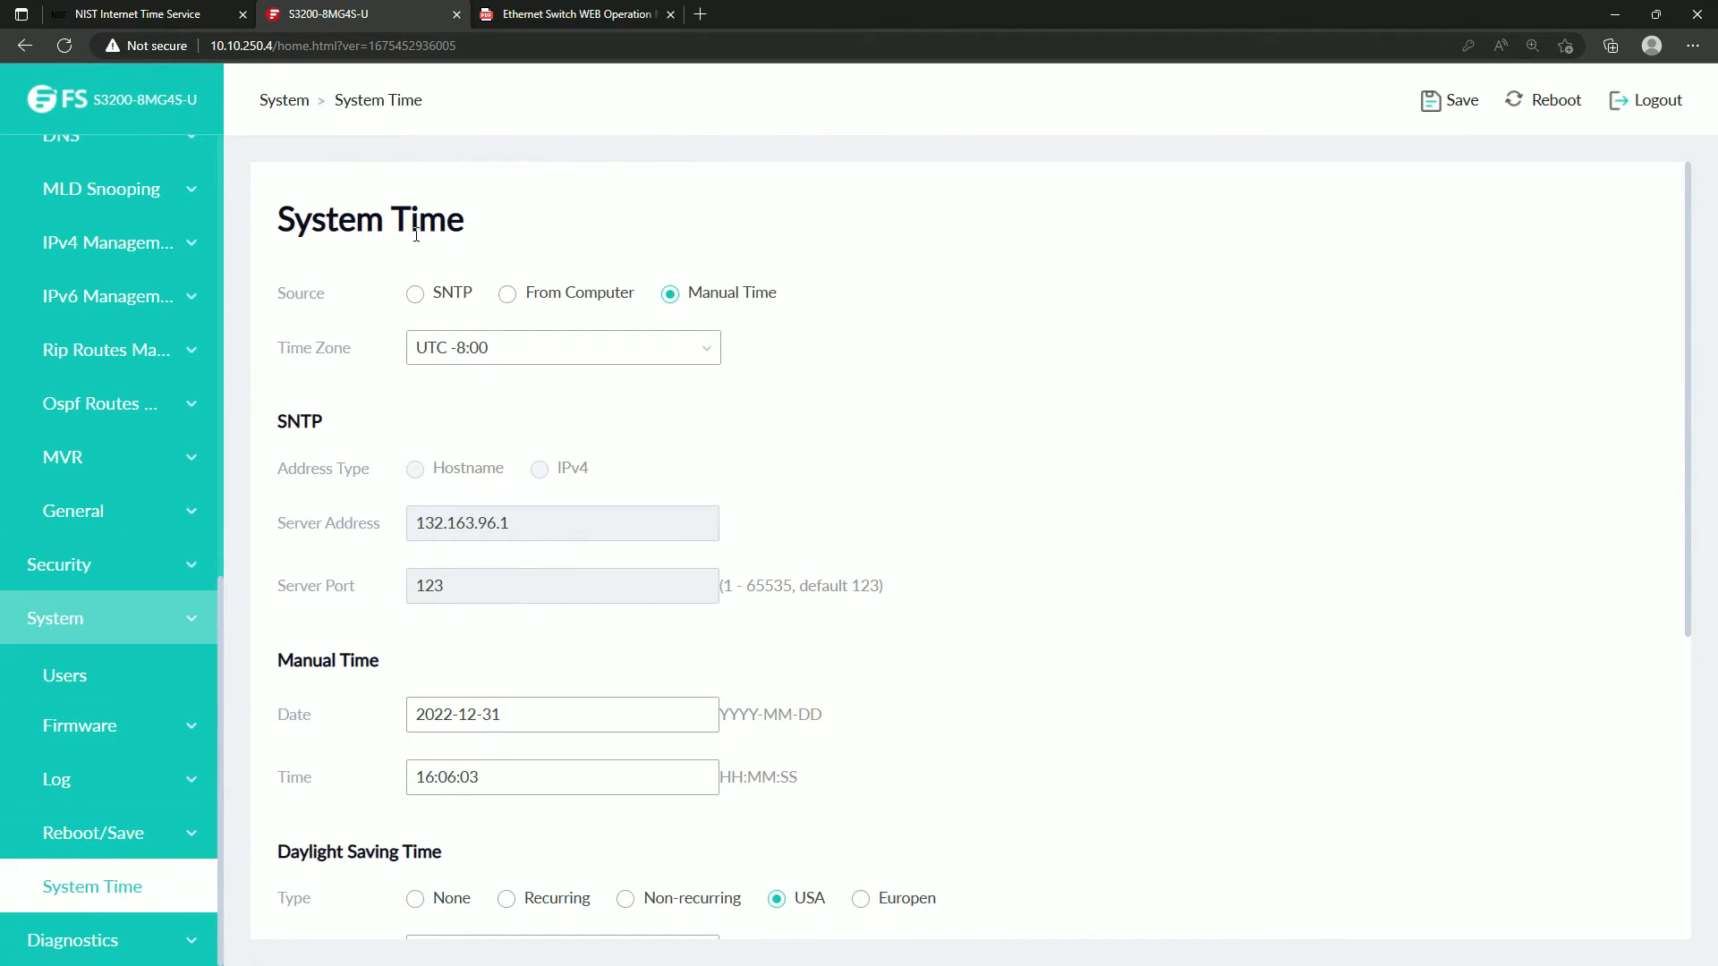
pyautogui.click(416, 295)
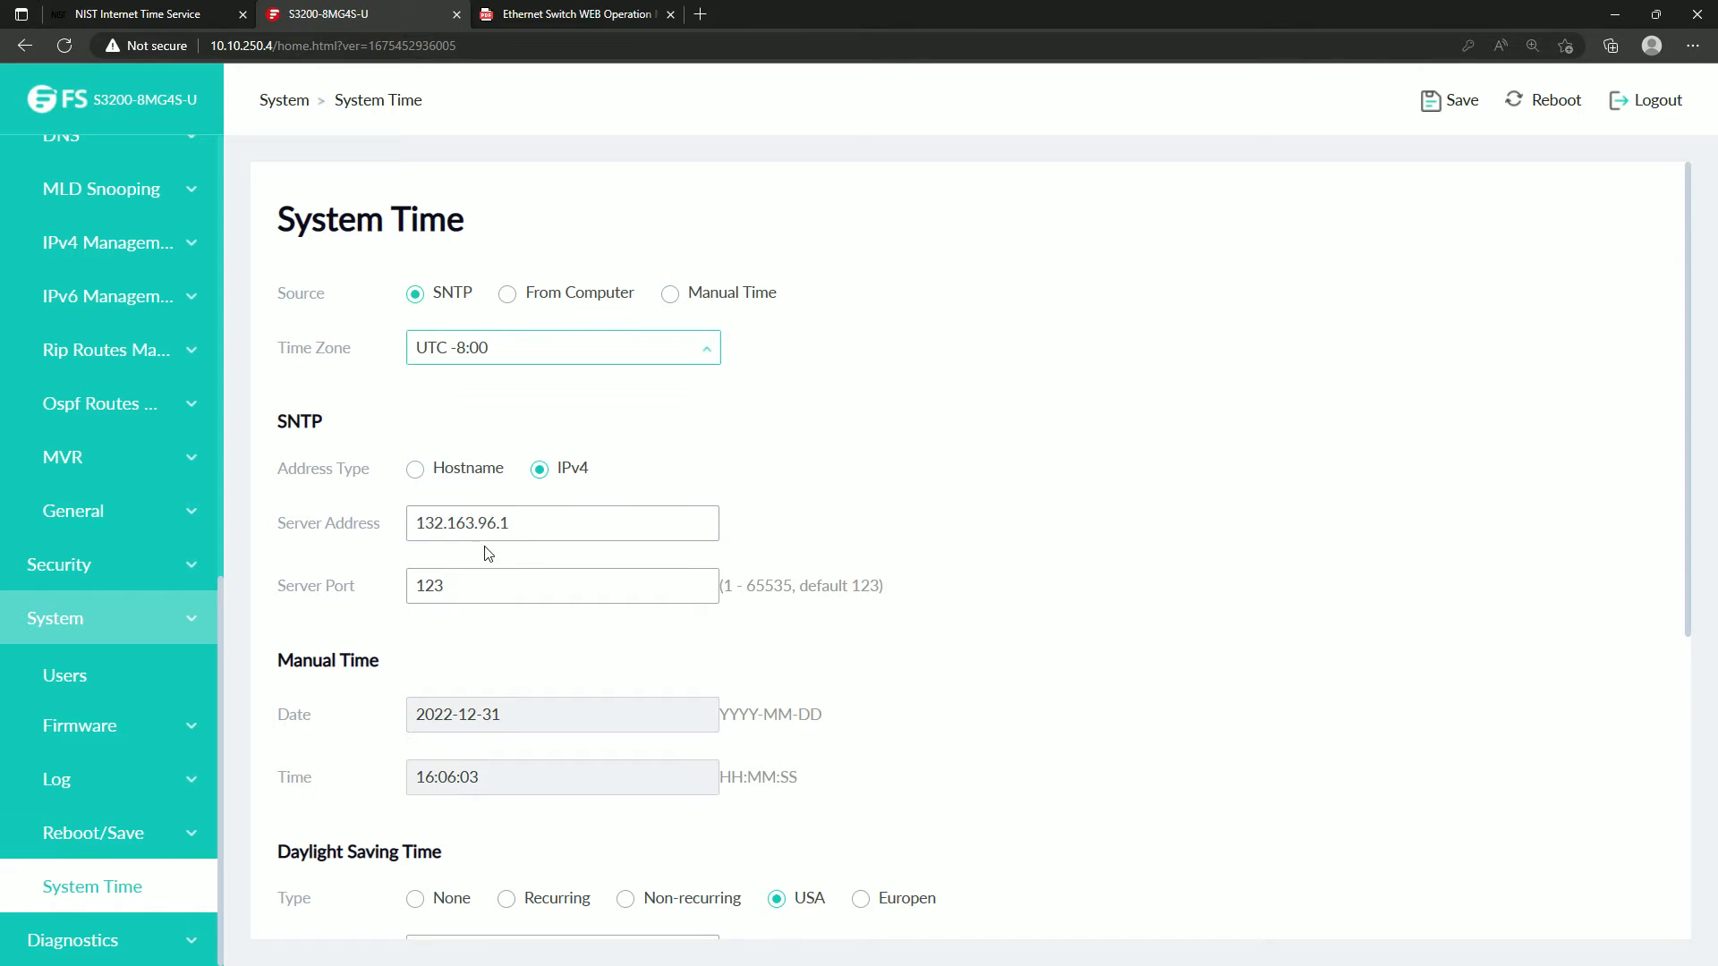
# Check the SNTP server address against the NIST server list and copy the IP address of time-a-b.nist.gov, 132.163.96.1.
pyautogui.moveTo(519, 535); pyautogui.dragTo(400, 543)
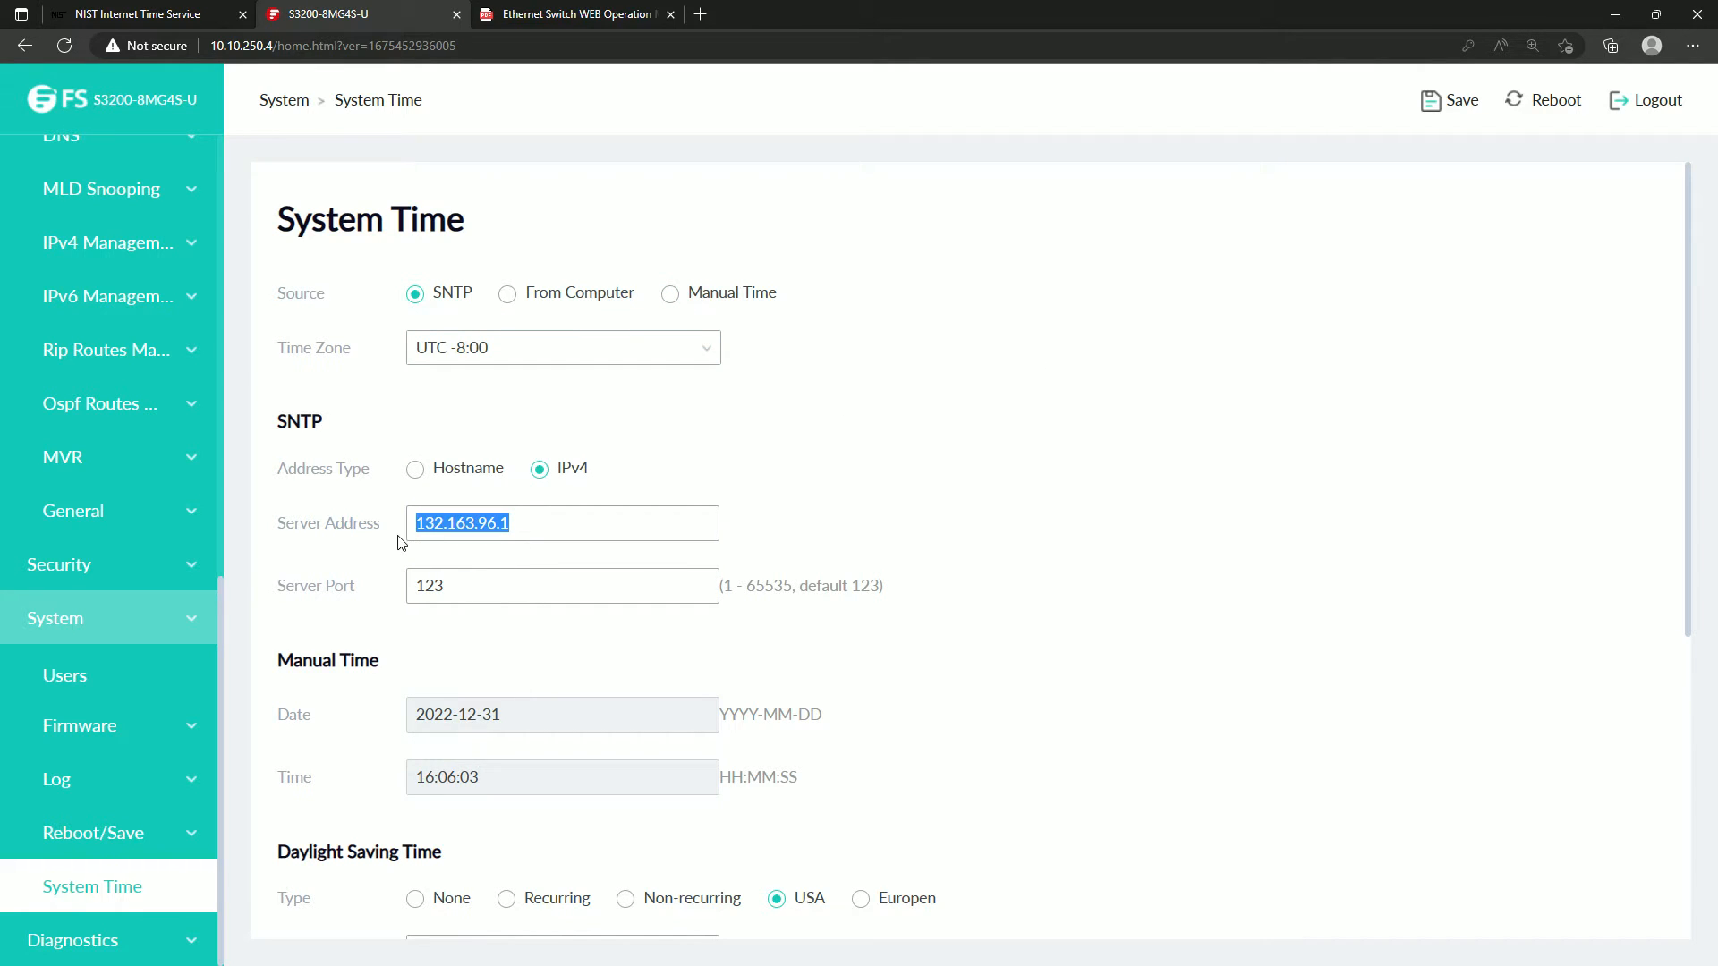
pyautogui.click(125, 13)
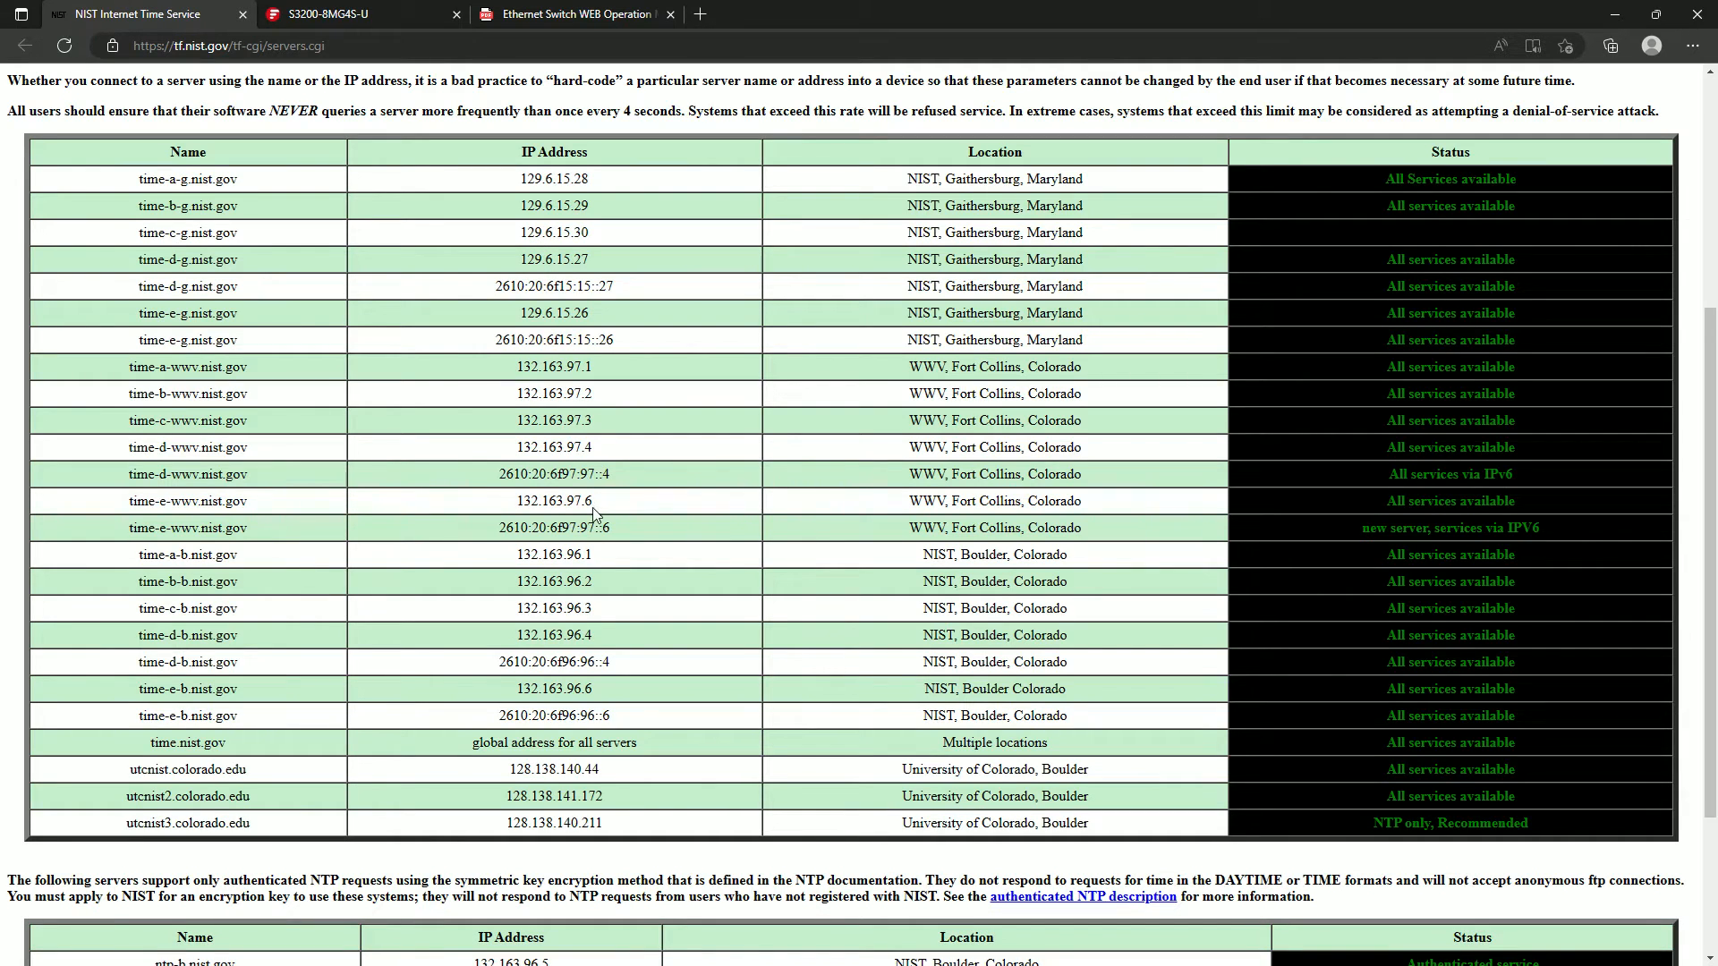
pyautogui.moveTo(611, 560); pyautogui.dragTo(515, 560)
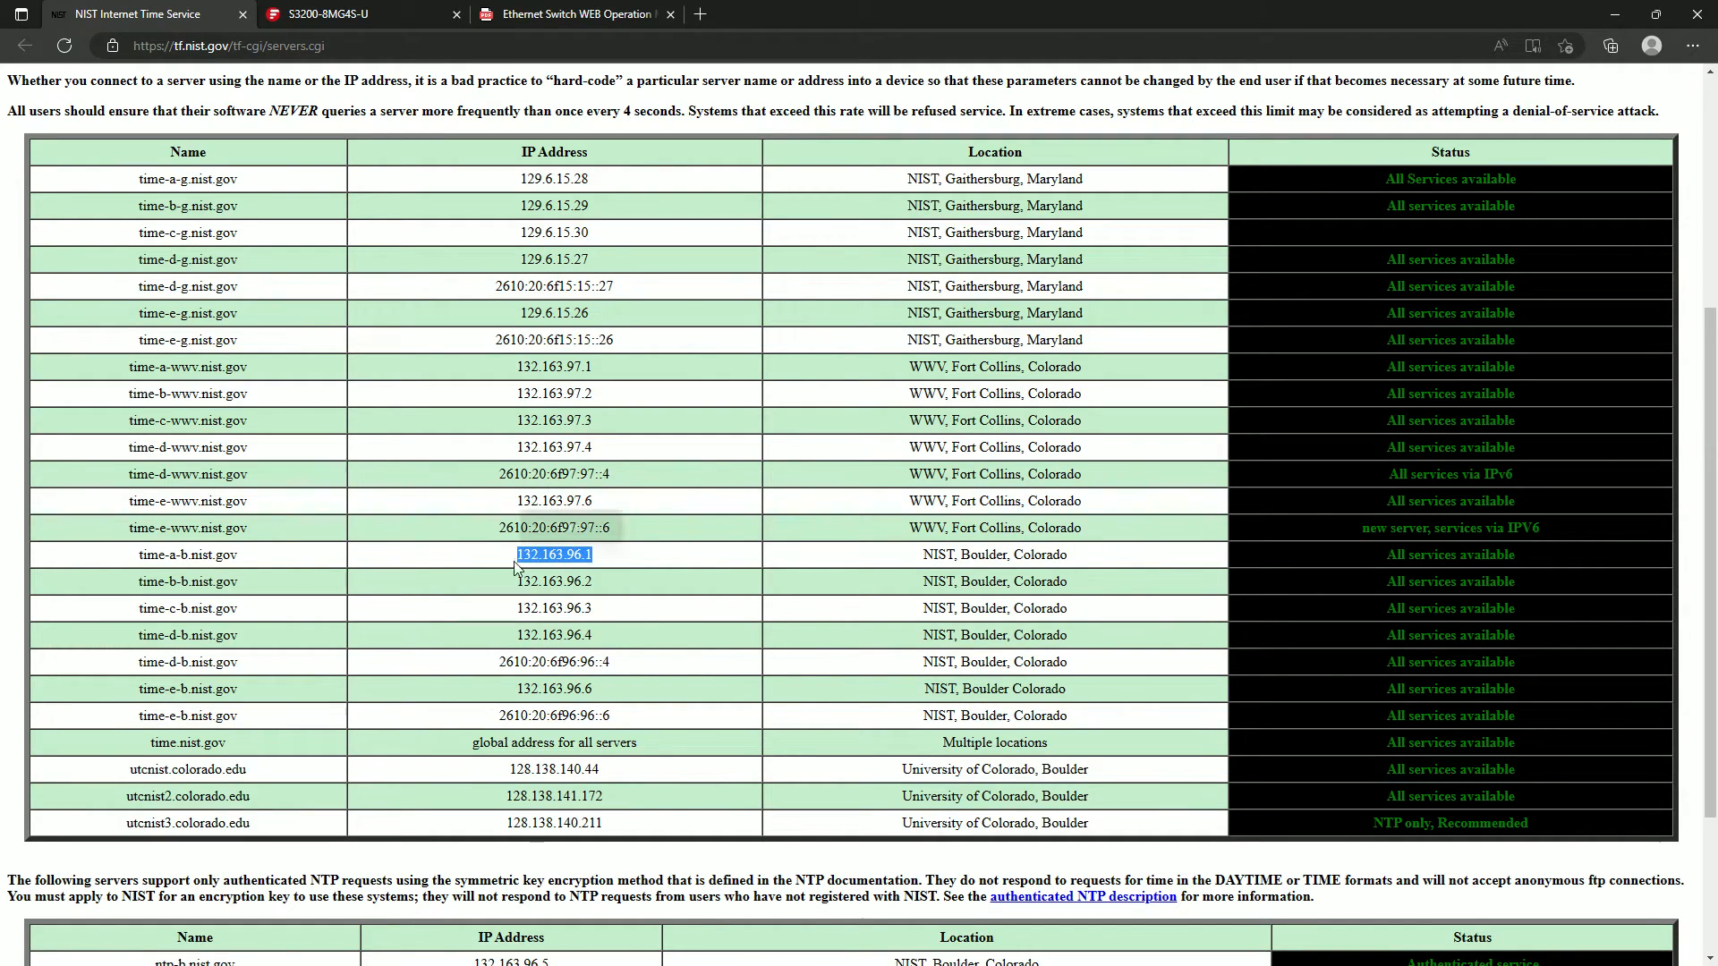
pyautogui.hotkey('ctrl', 'c')
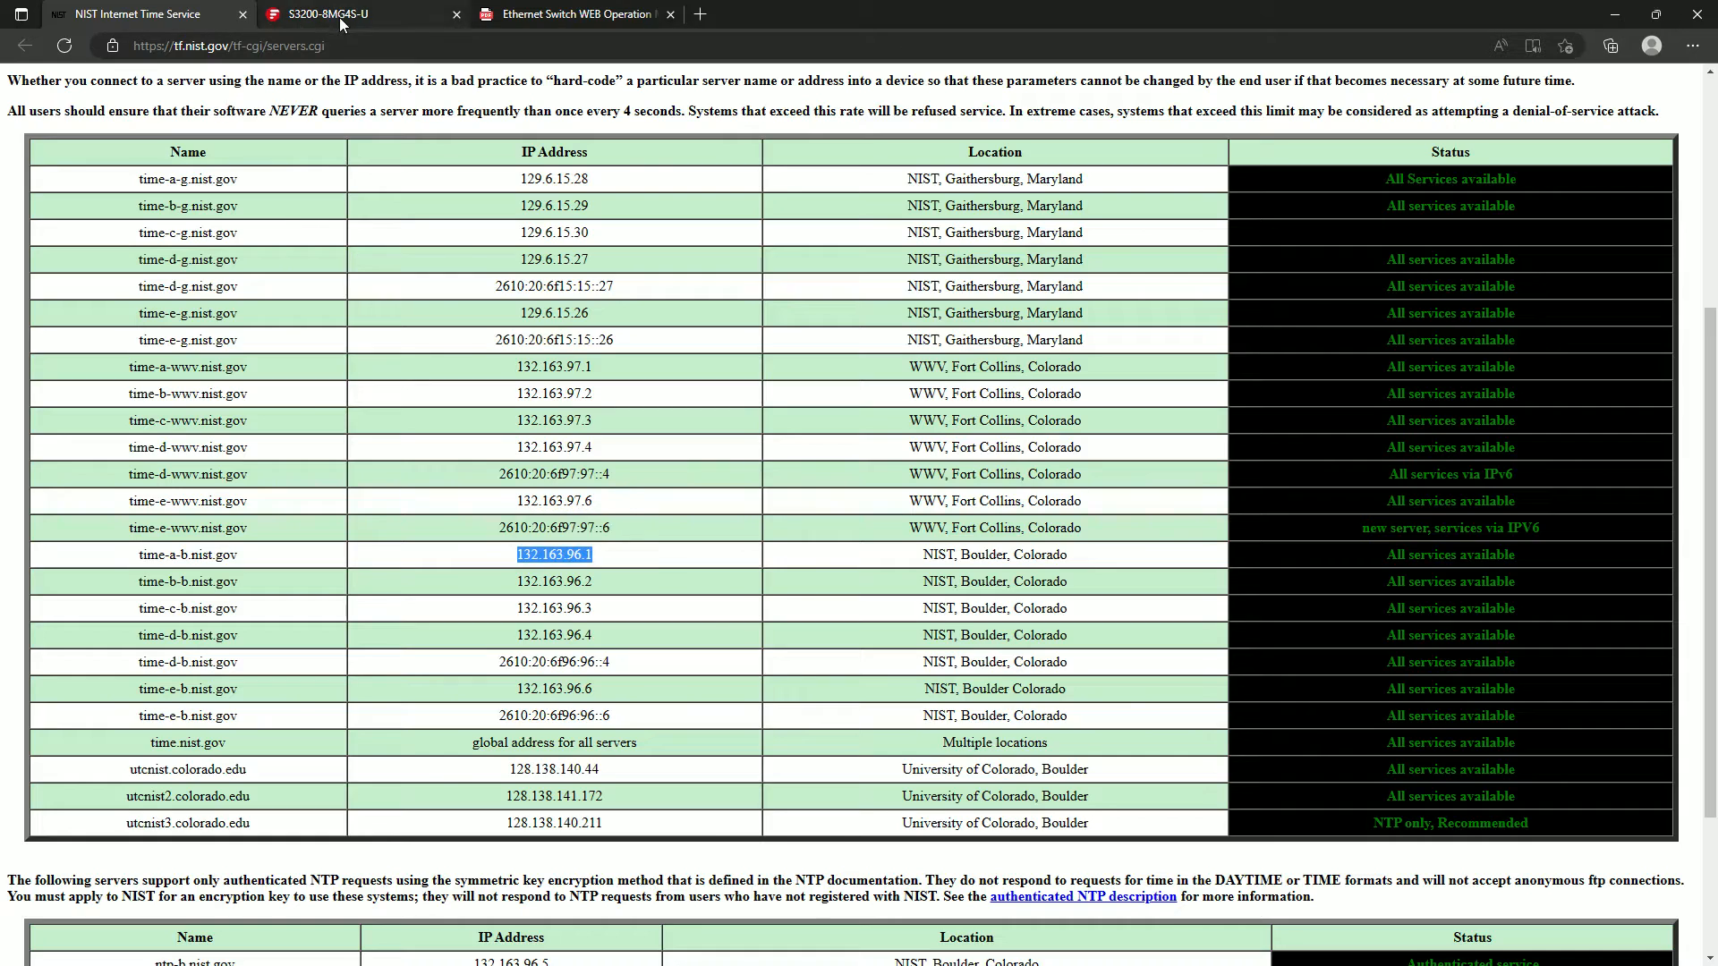
# Apply the SNTP time settings on the switch and check the resulting current time.
pyautogui.click(340, 14)
pyautogui.scroll(-5, 886, 636)
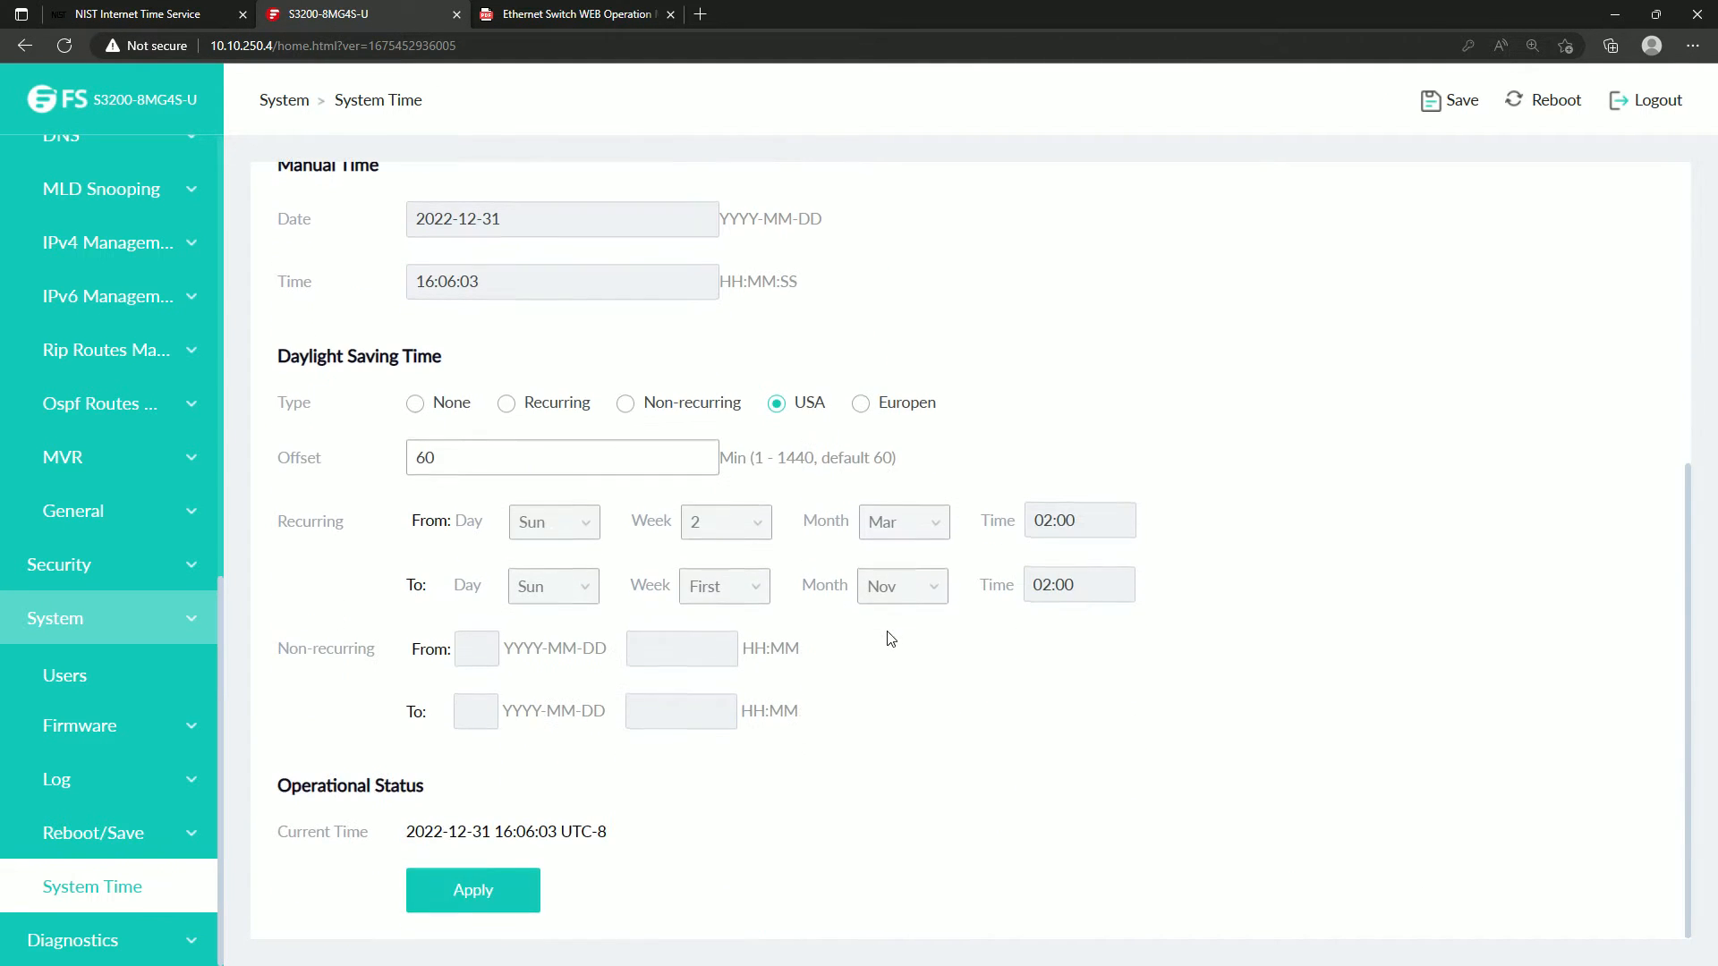
pyautogui.click(502, 892)
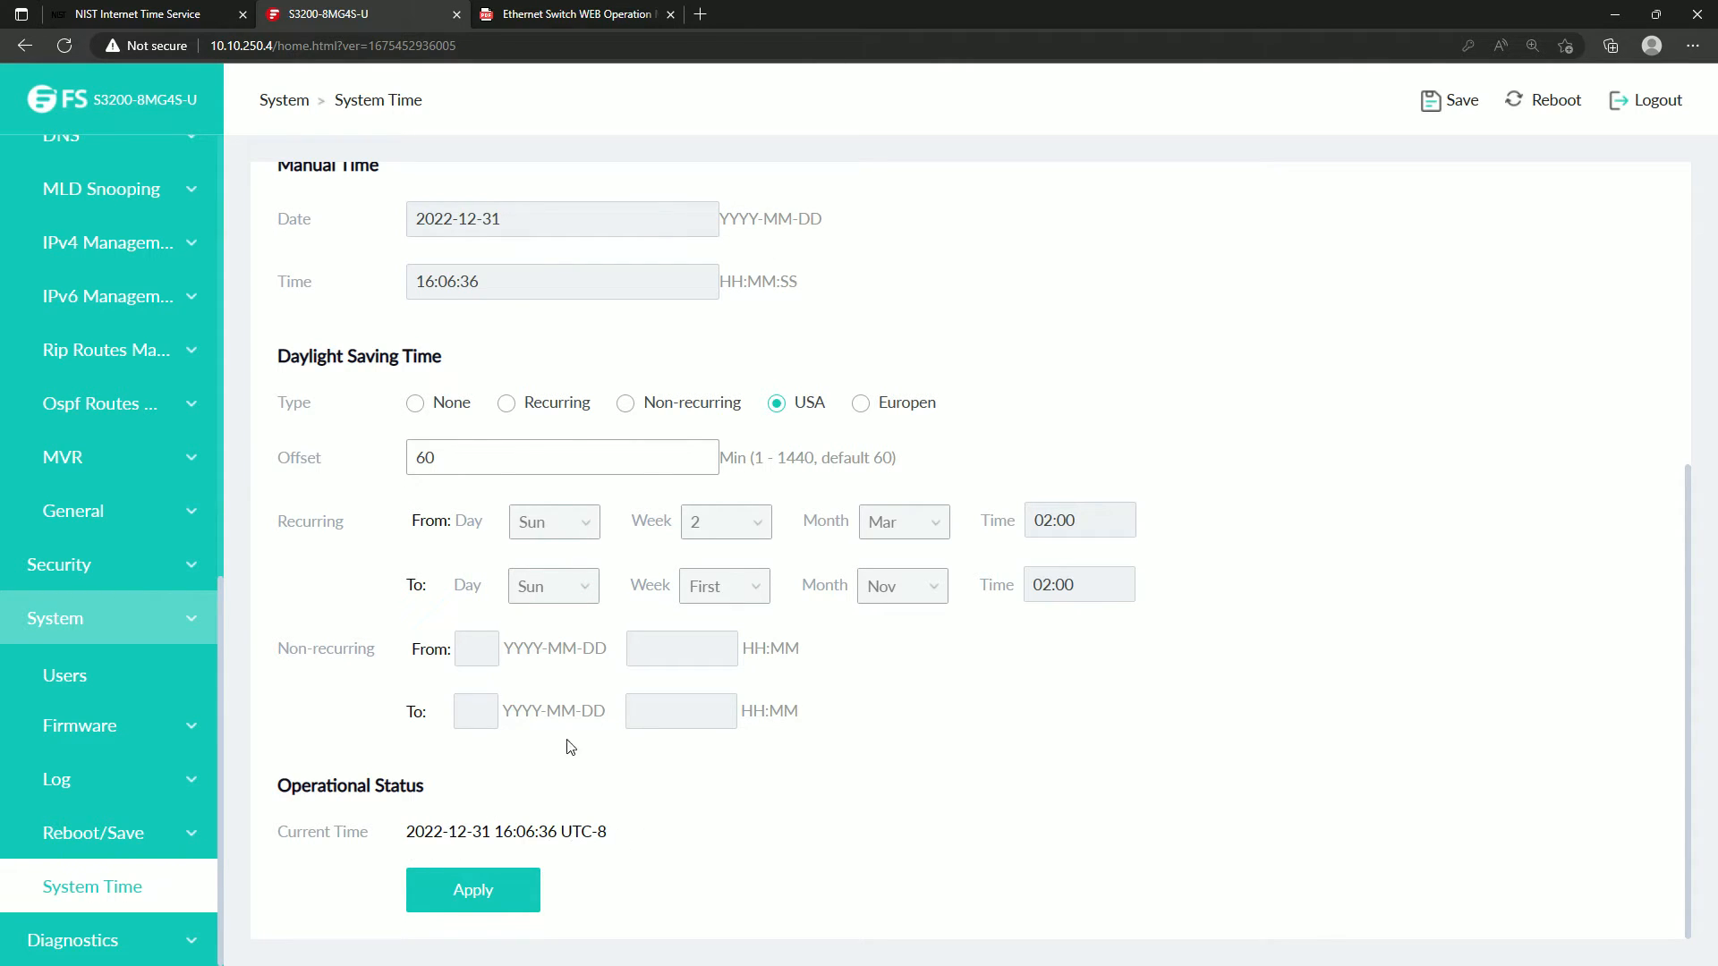
pyautogui.scroll(3, 672, 591)
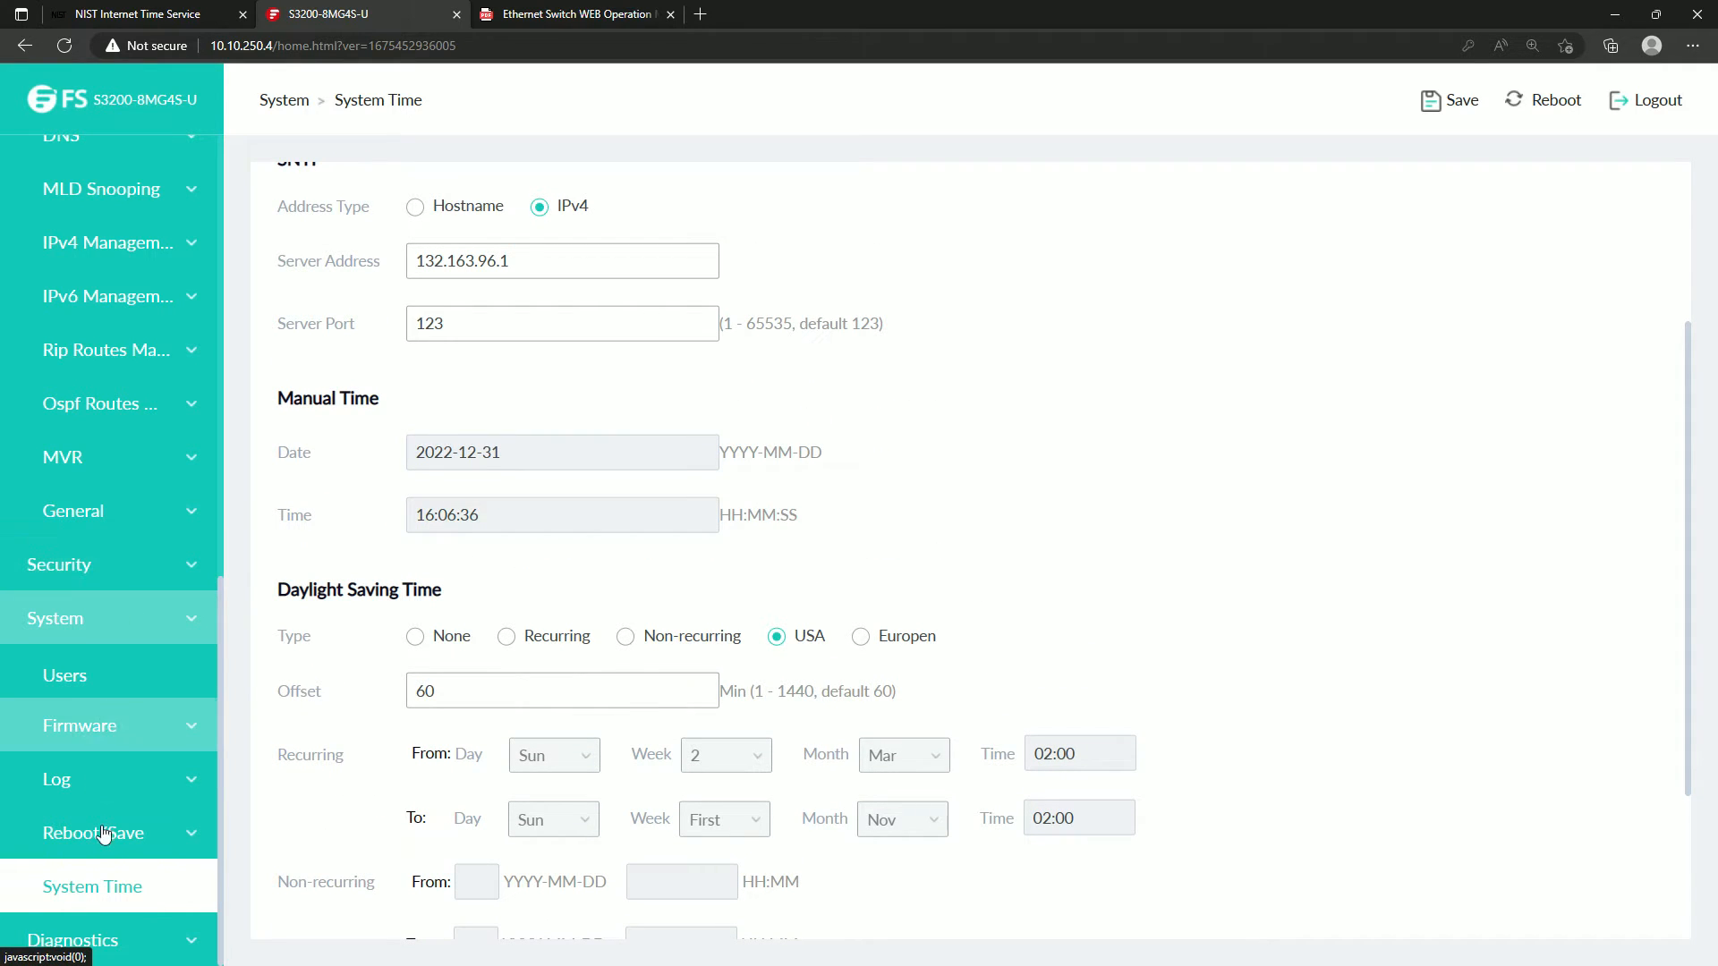
# Open the switch's Ping diagnostics and copy the address 132.163.96.1 from the NIST server list for the test.
pyautogui.click(141, 943)
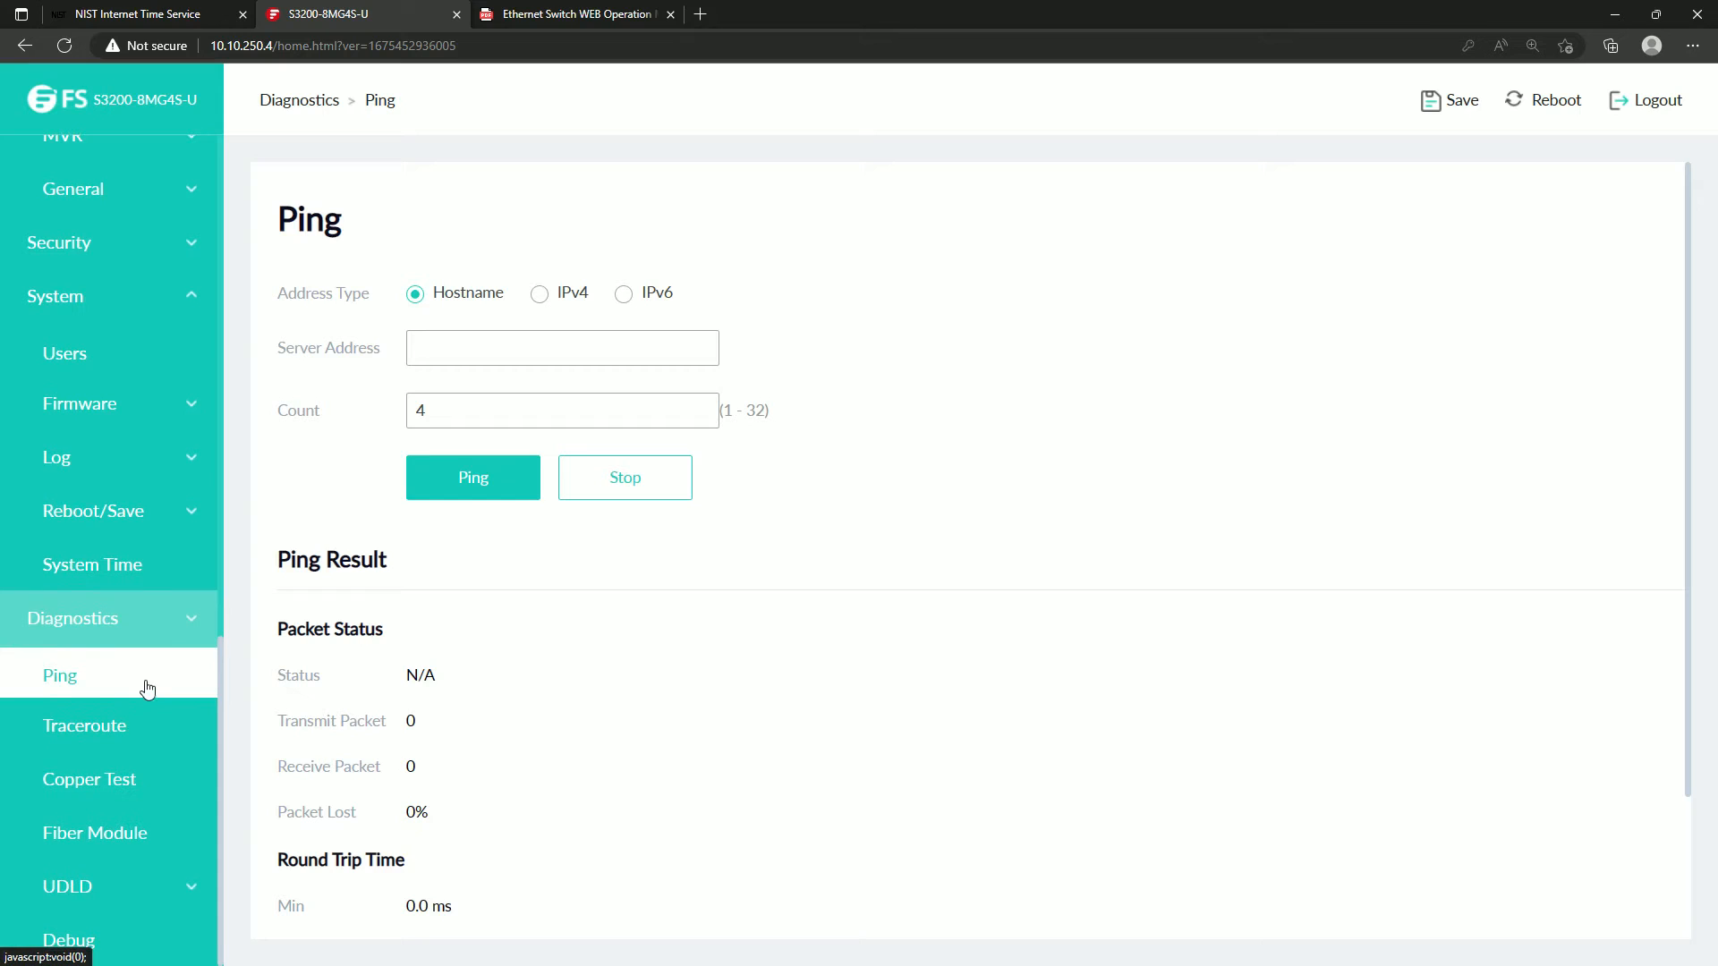
pyautogui.click(168, 14)
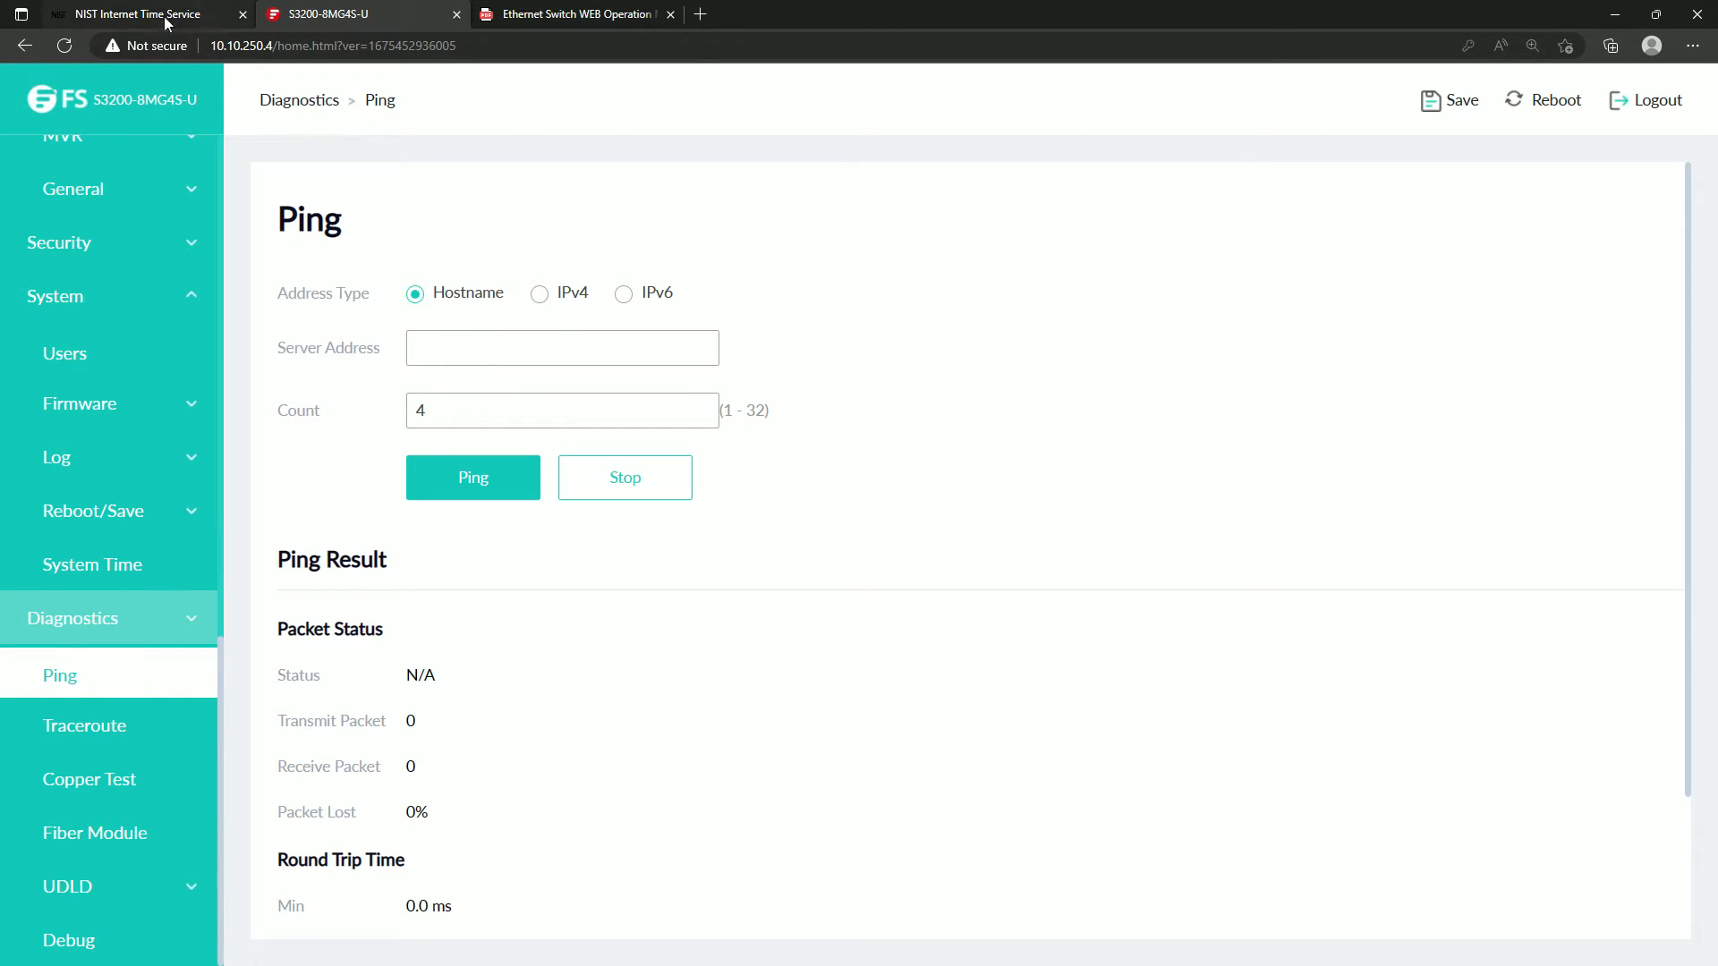
pyautogui.rightClick(562, 558)
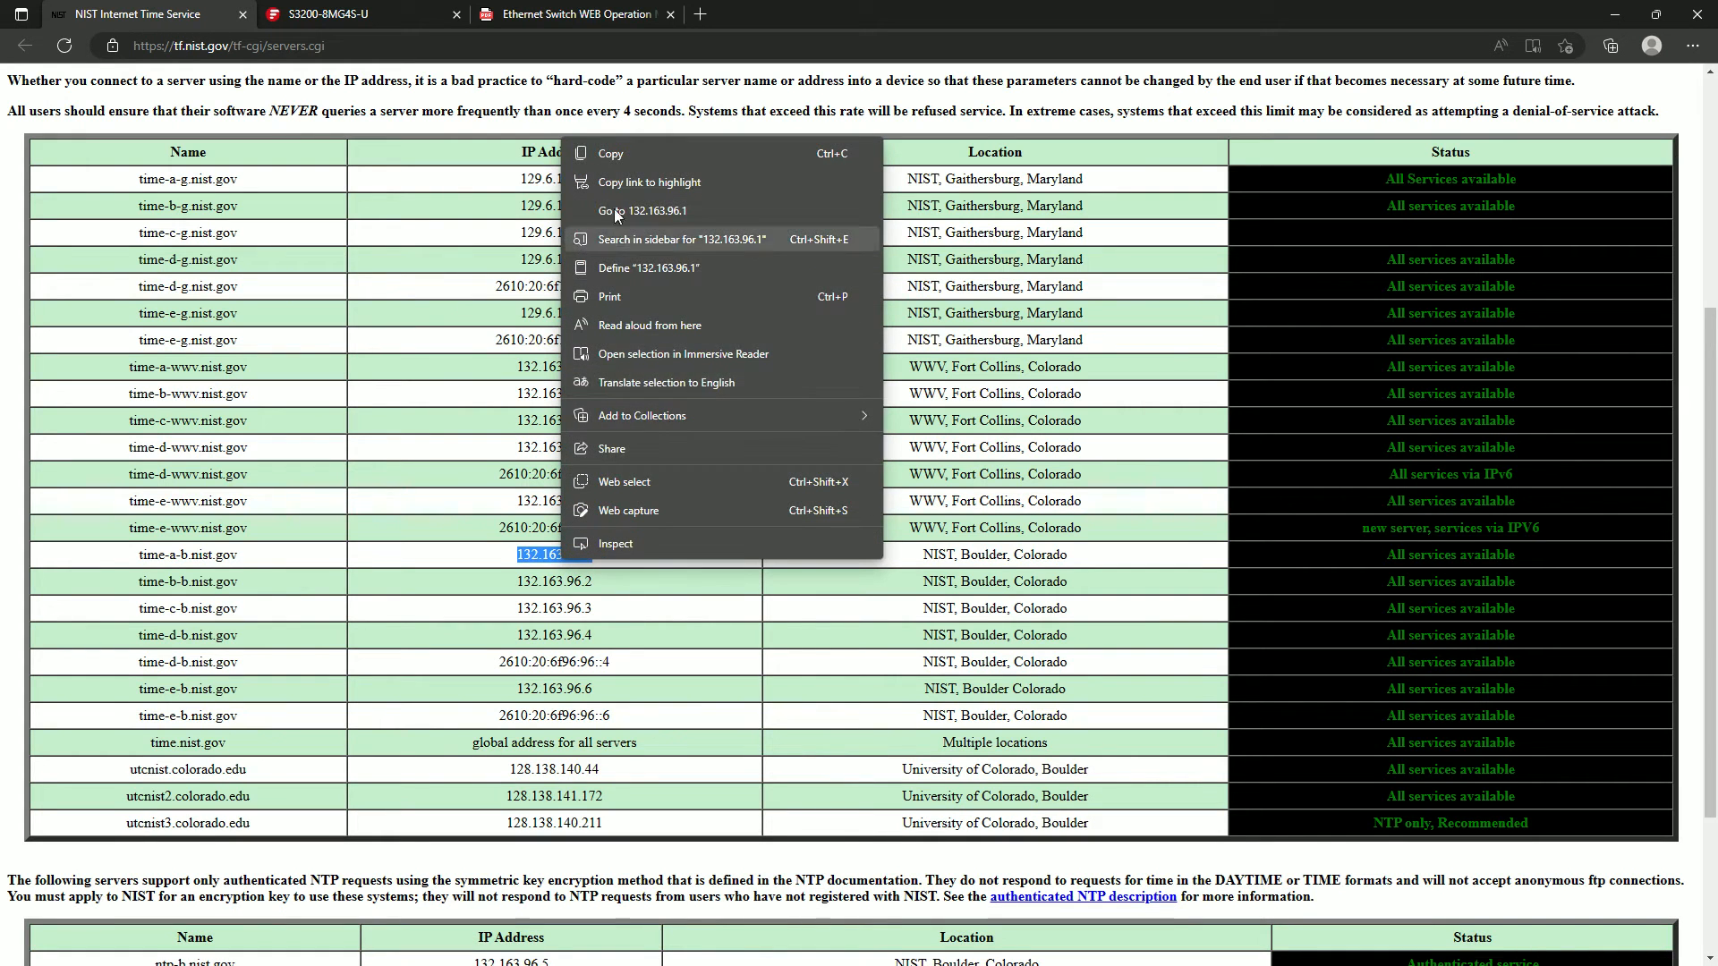
pyautogui.click(625, 163)
pyautogui.click(320, 14)
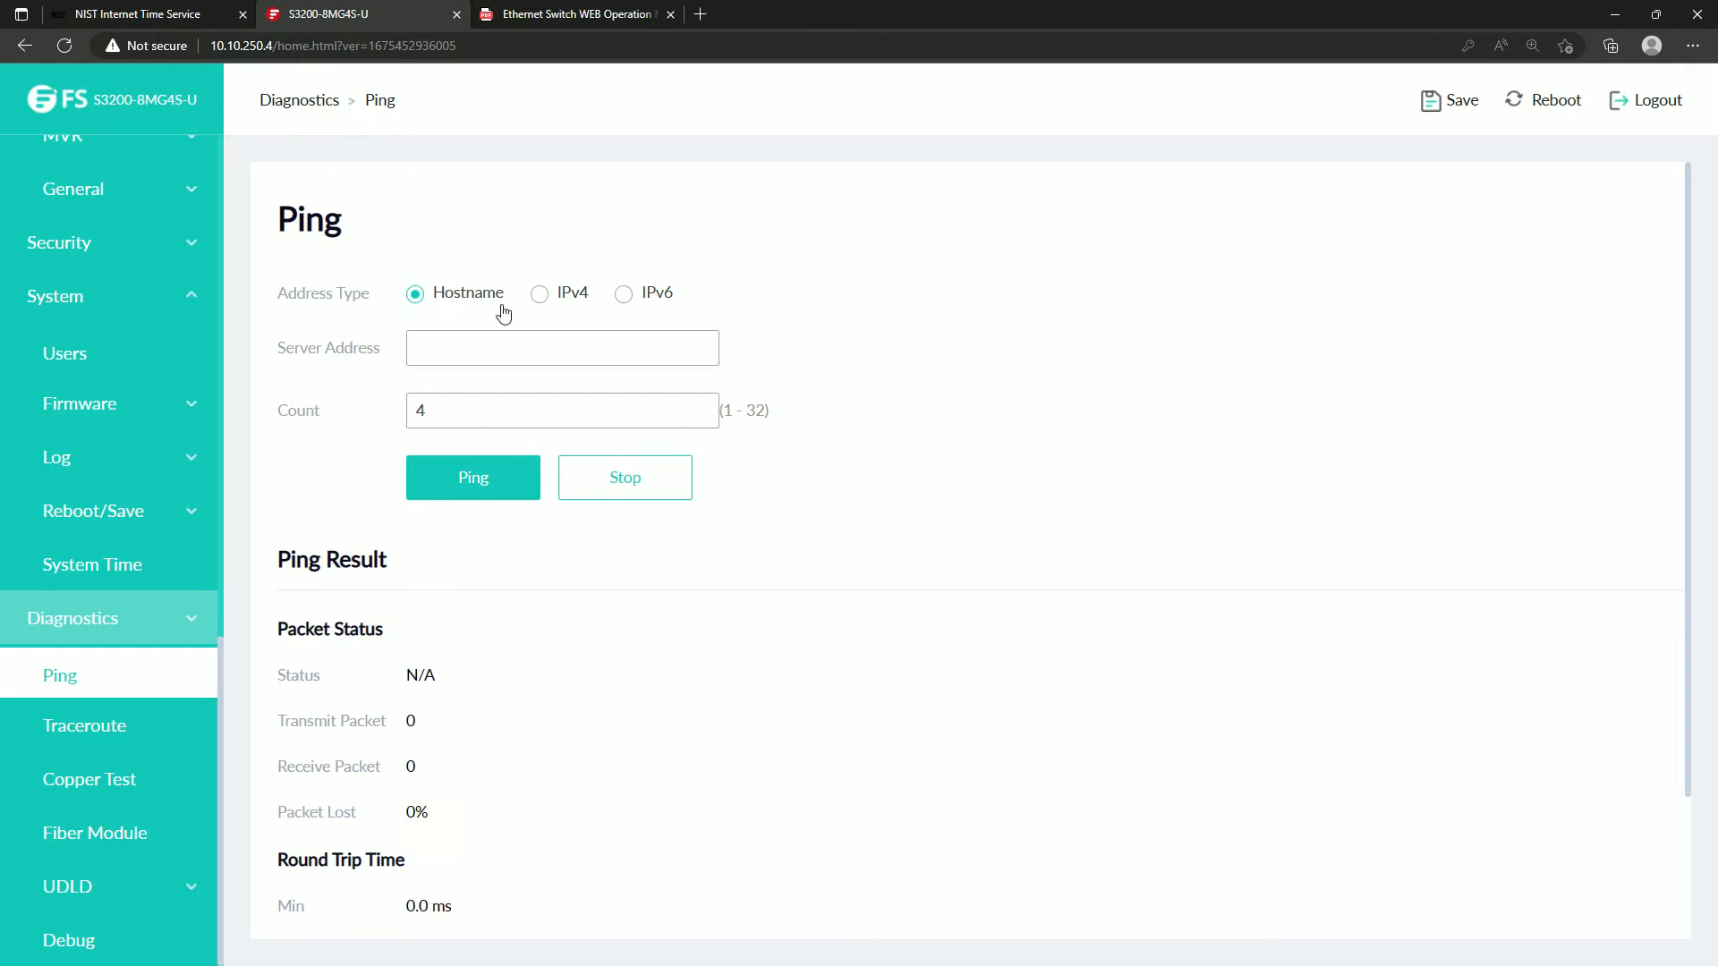
# Ping the server address 132.163.96.1 with the Hostname address type, and repeat the ping with IPv4.
pyautogui.click(455, 362)
pyautogui.hotkey('ctrl', 'v')
pyautogui.click(455, 484)
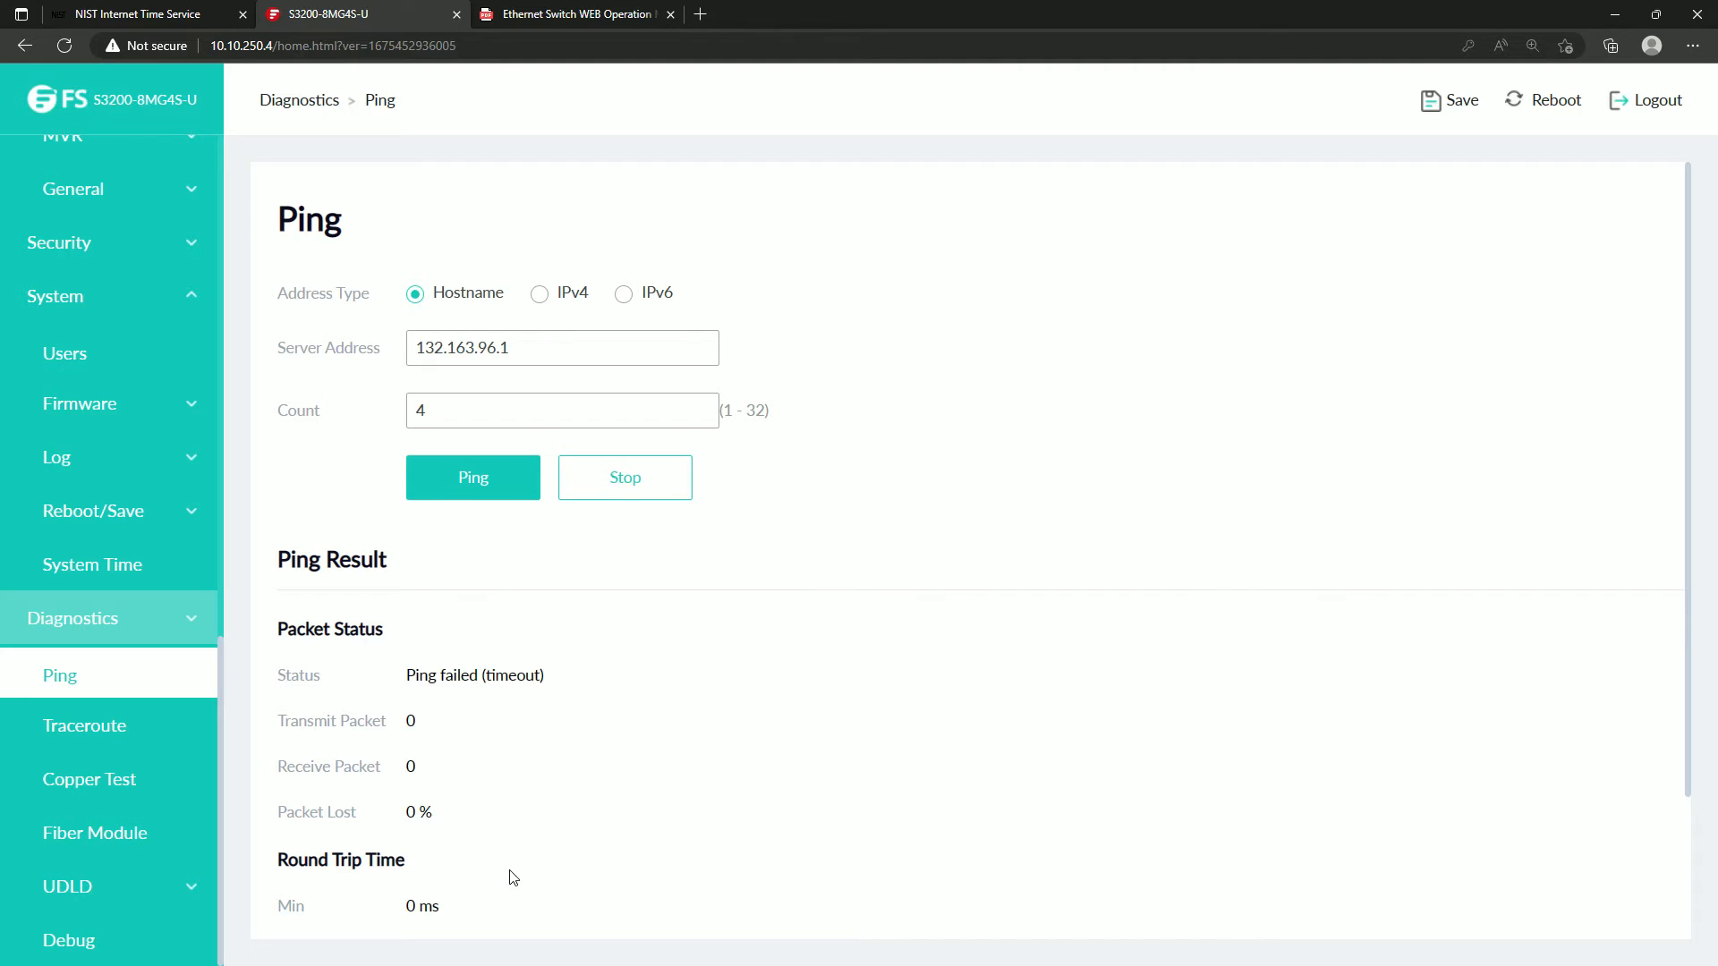
pyautogui.click(540, 295)
pyautogui.click(475, 495)
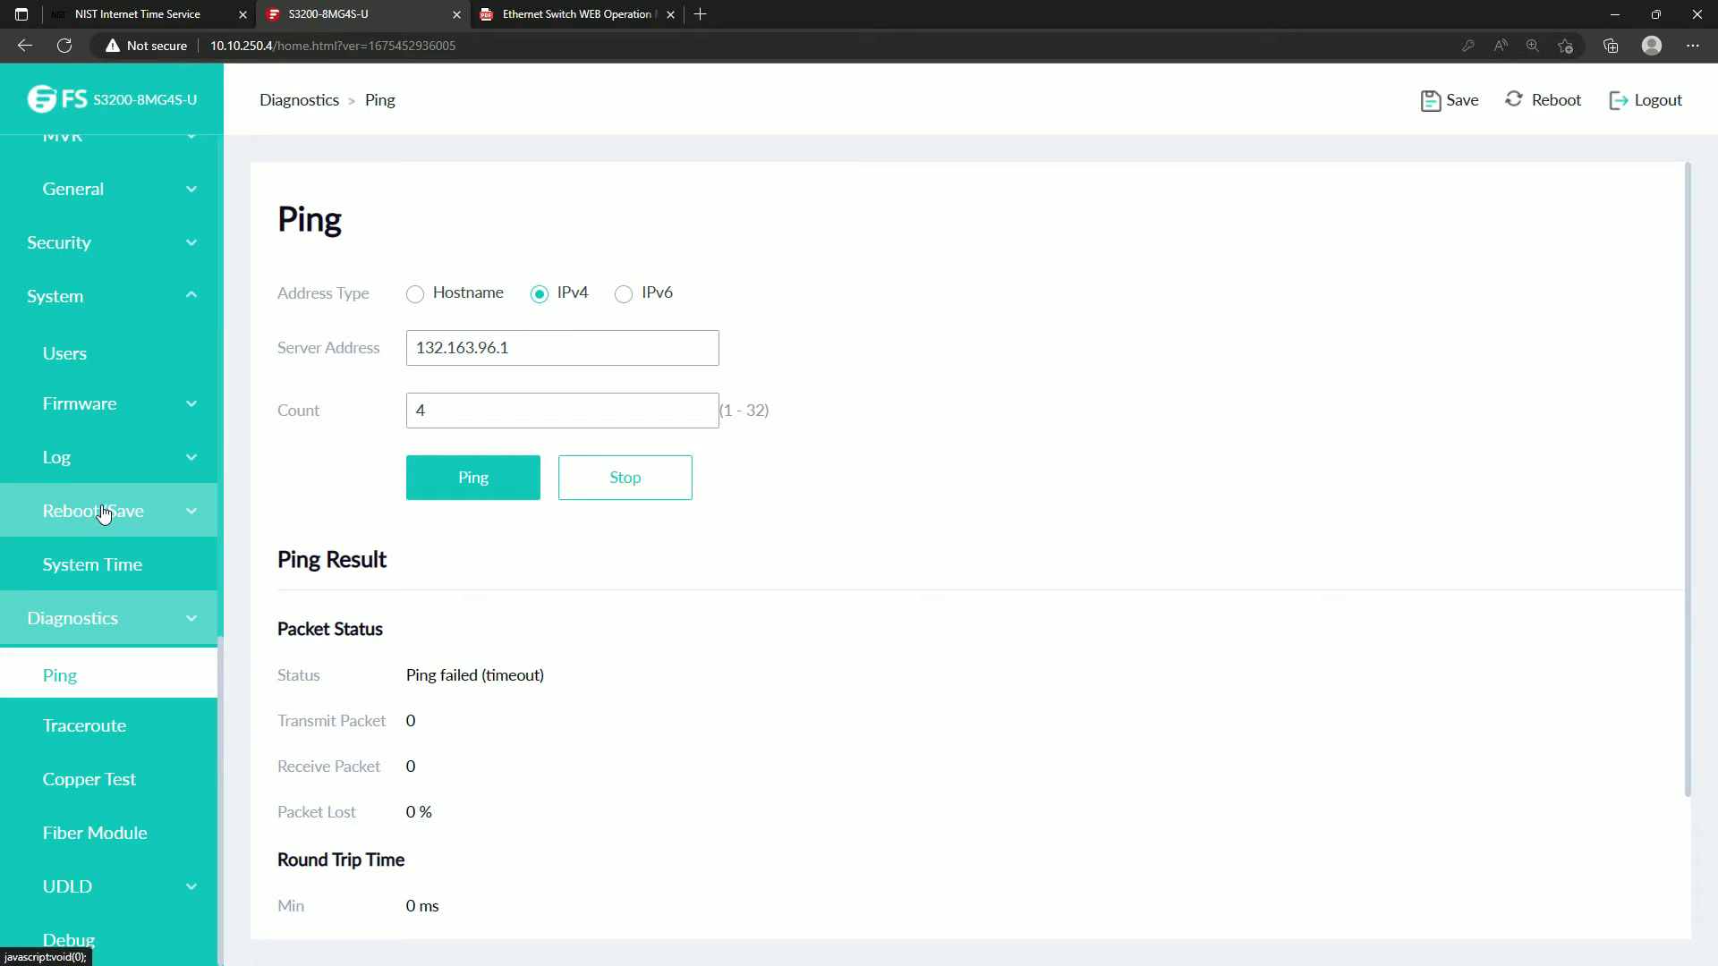
# Look for the switch's IP address settings, consulting section 3.1 IP Address in the operation manual.
pyautogui.scroll(3, 103, 506)
pyautogui.scroll(2, 103, 511)
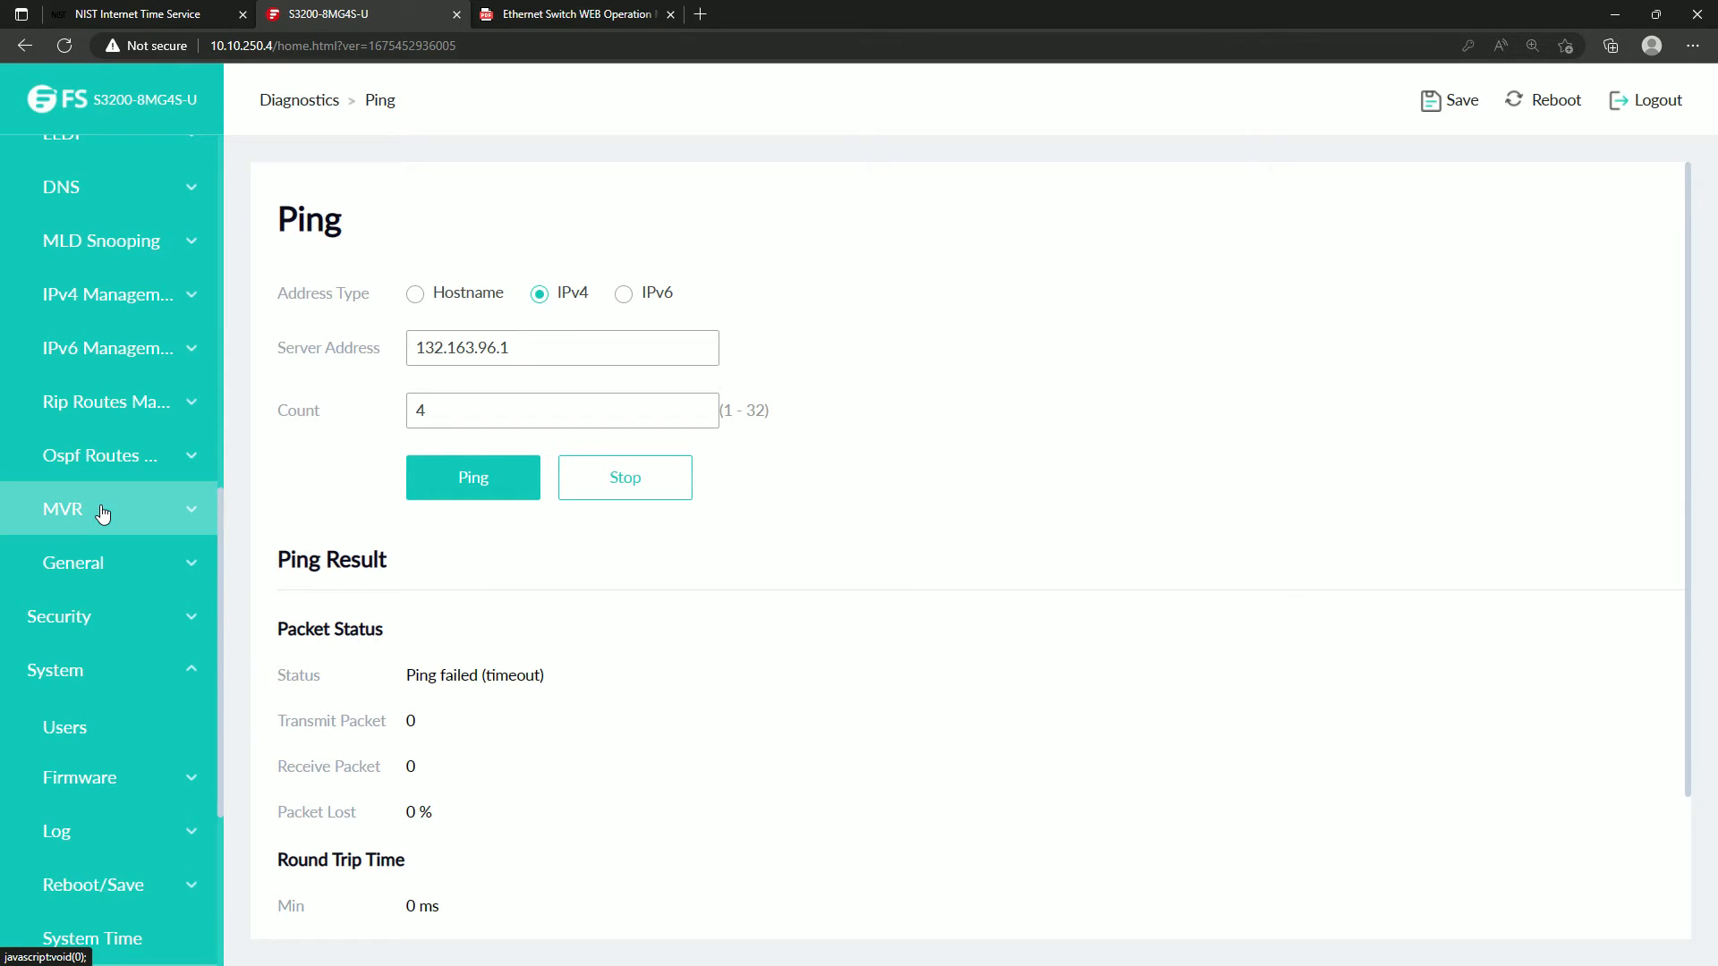
pyautogui.scroll(6, 103, 512)
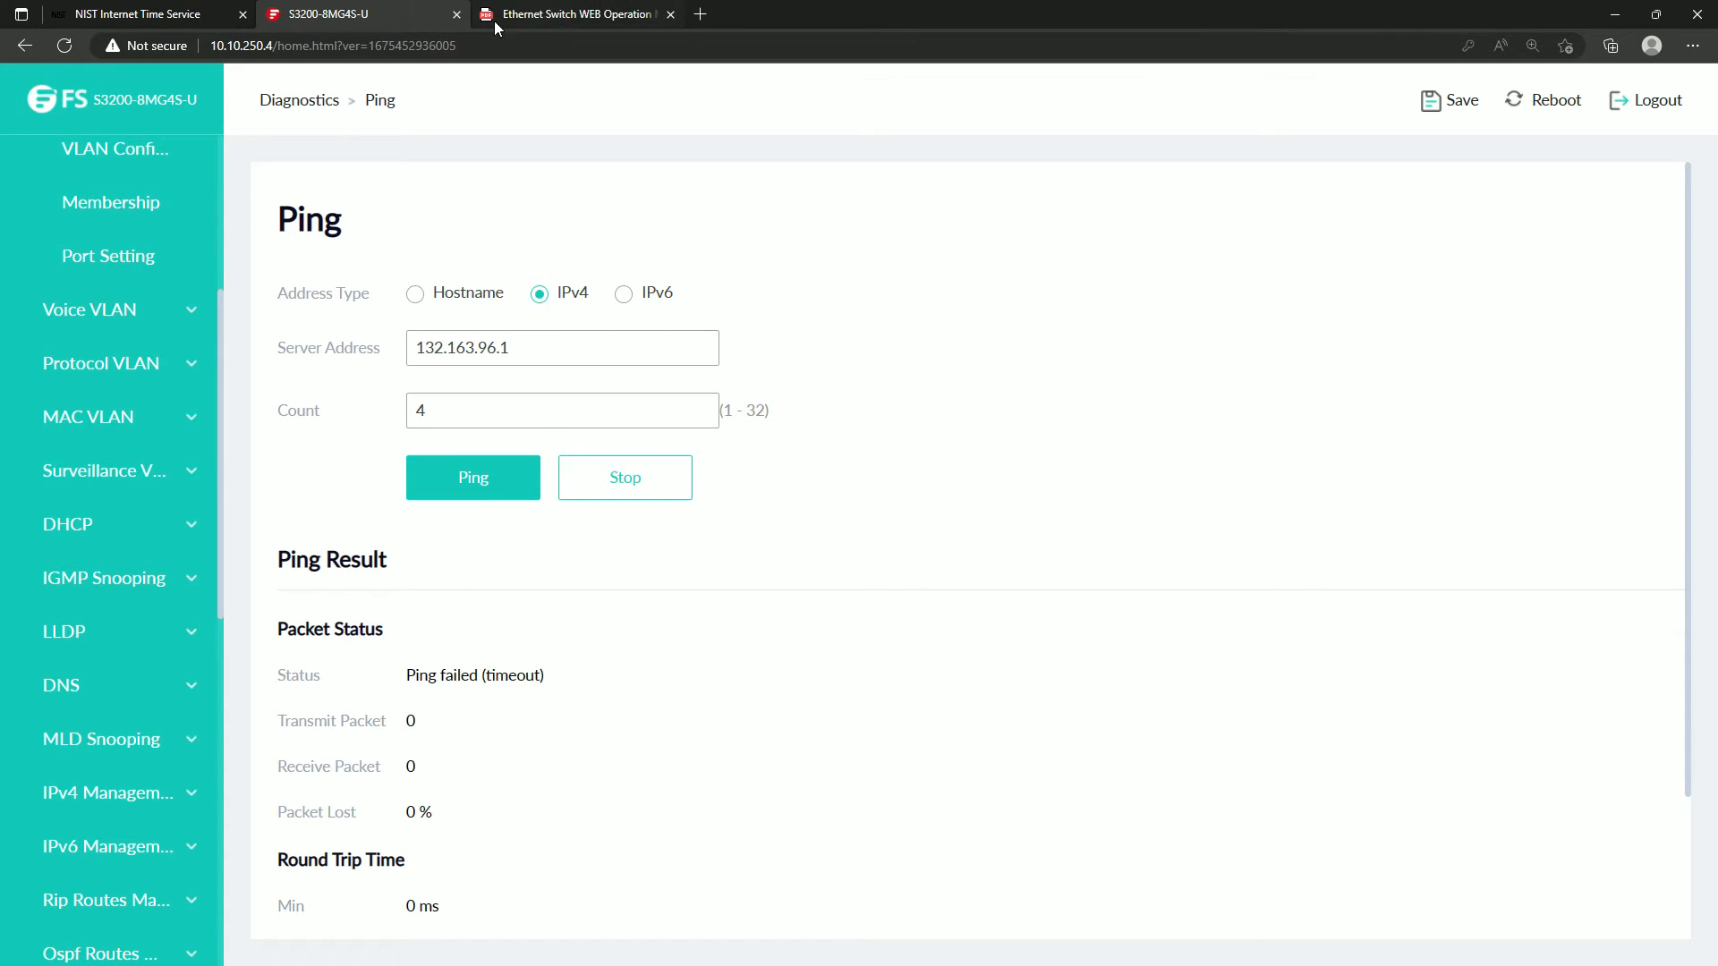
pyautogui.click(561, 18)
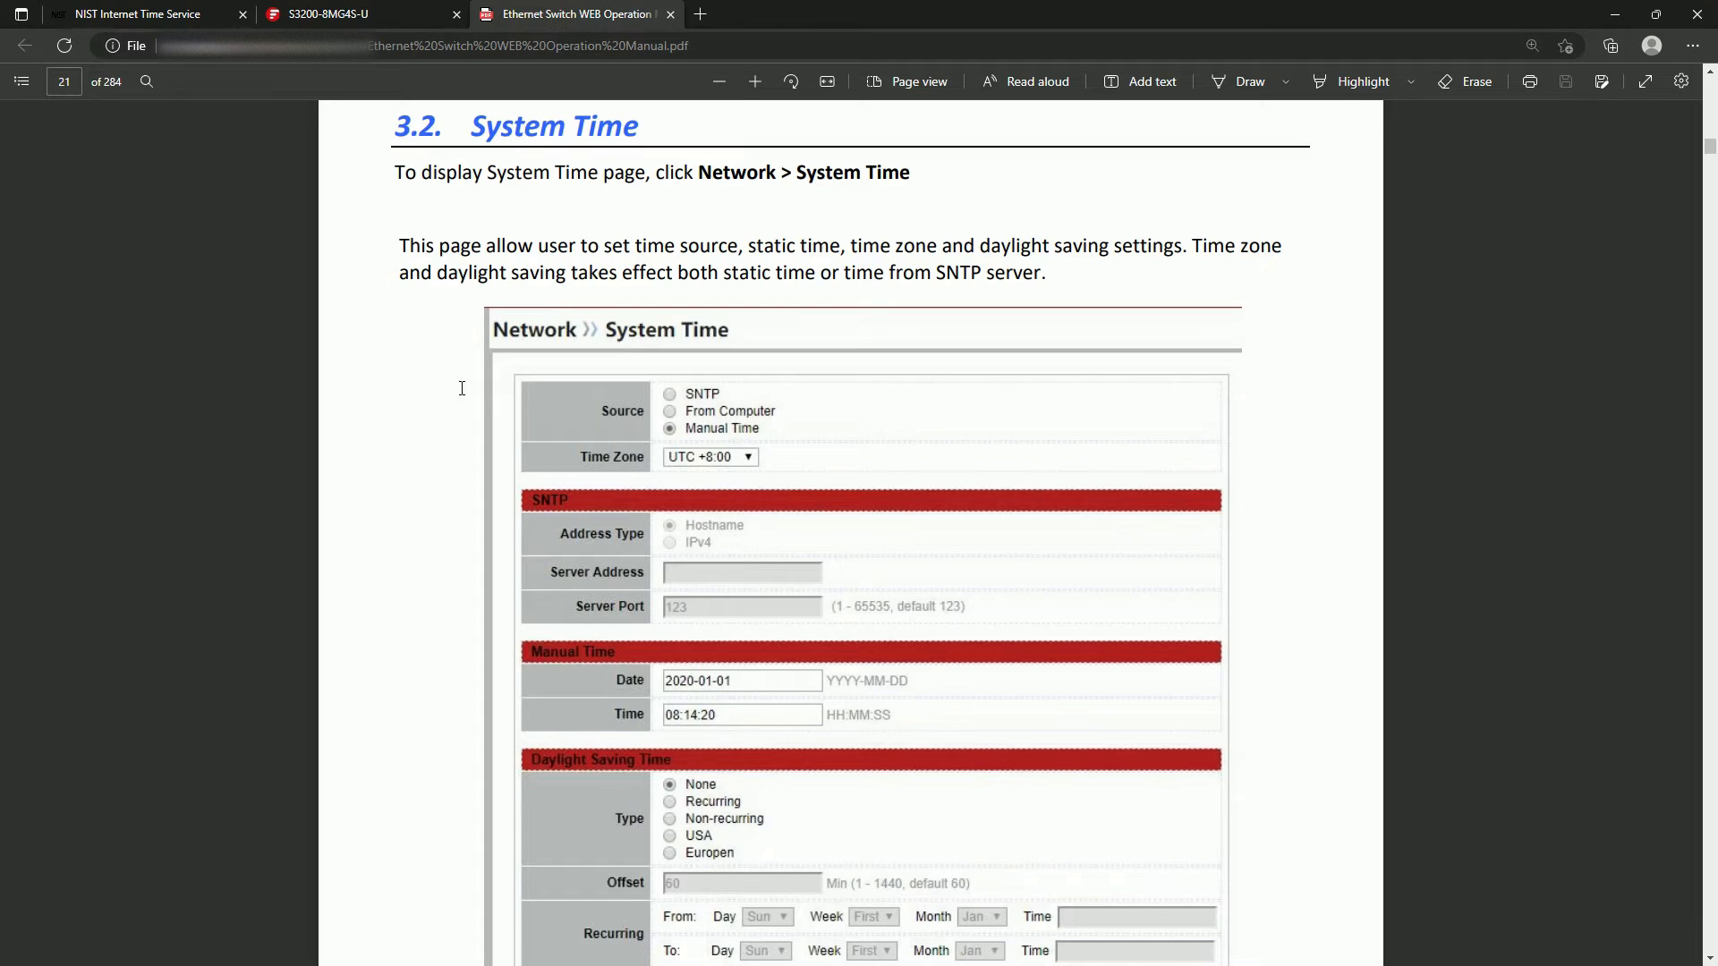
pyautogui.scroll(12, 398, 445)
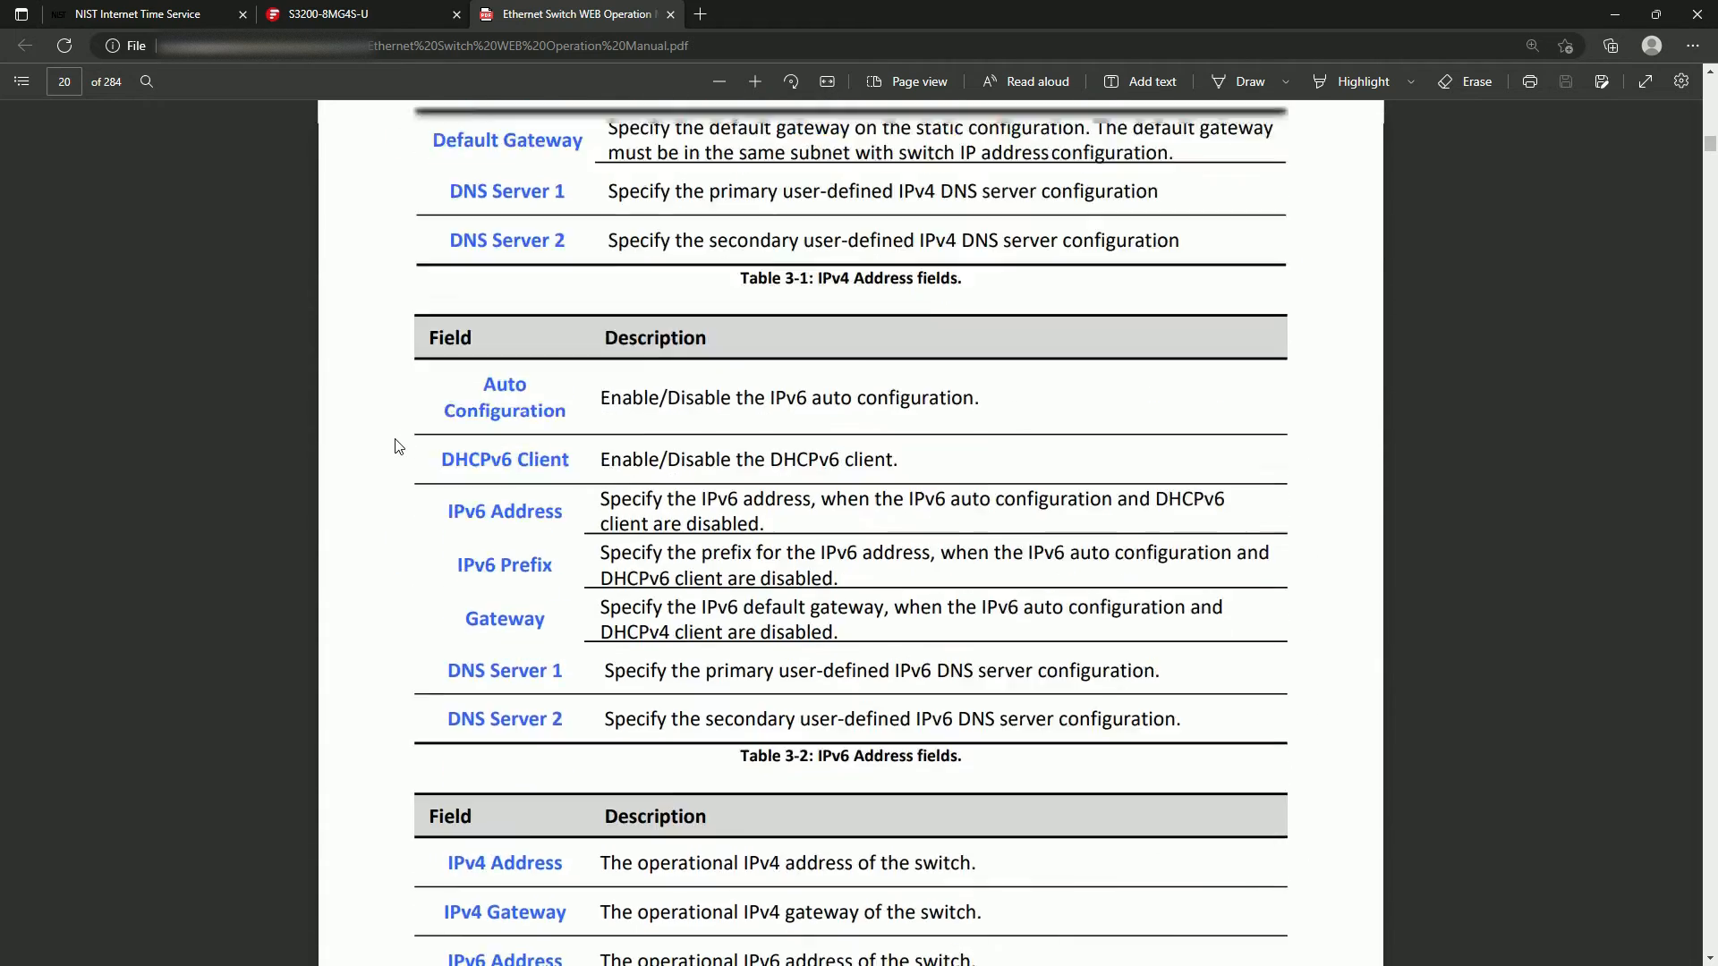
pyautogui.scroll(10, 399, 445)
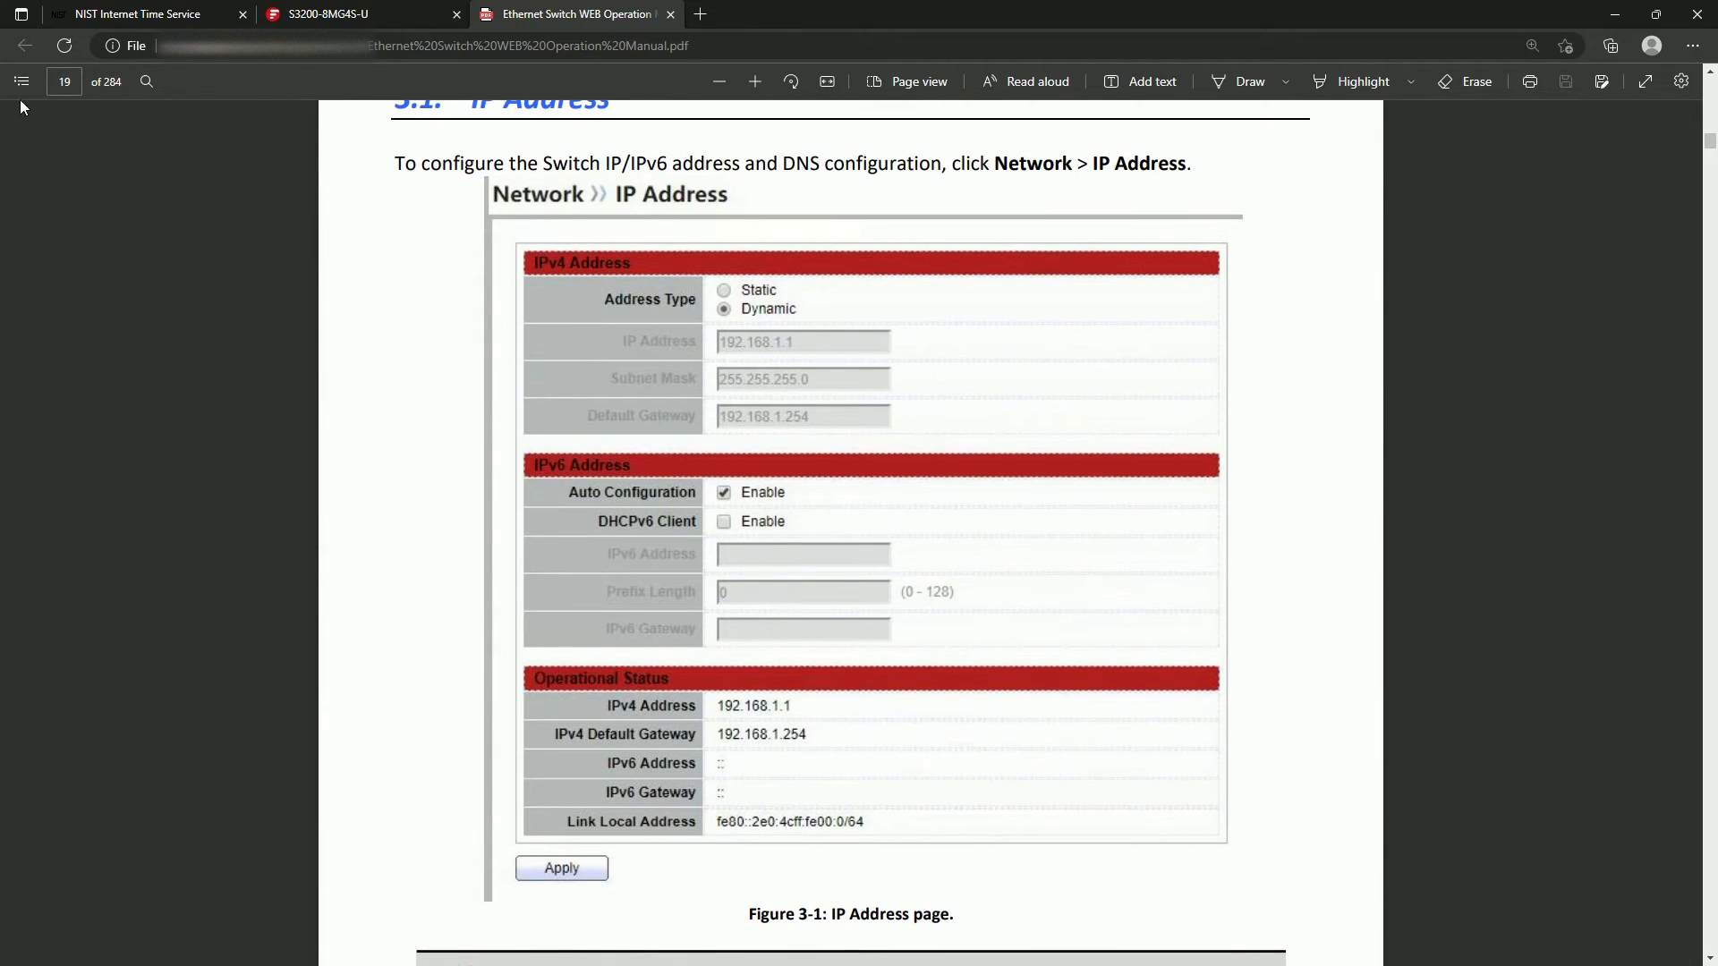
pyautogui.click(21, 81)
pyautogui.click(147, 295)
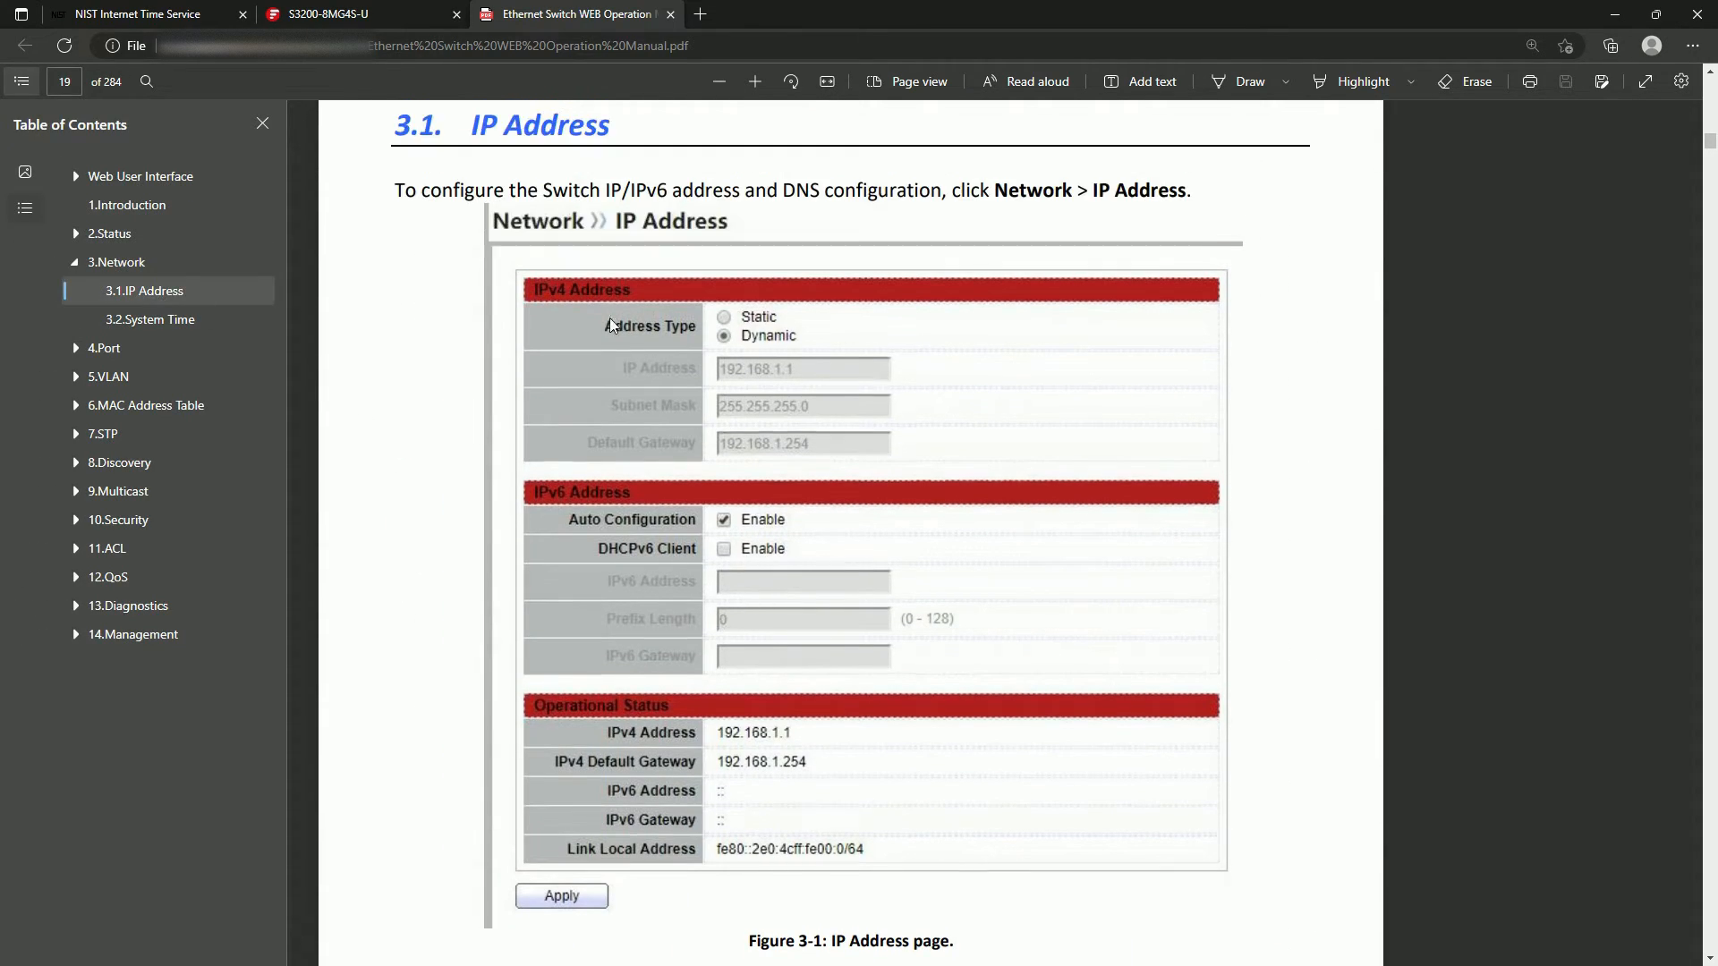
# Read the manual's Network chapter introduction and the instructions for reaching the IP Address page.
pyautogui.scroll(7, 769, 384)
pyautogui.scroll(-3, 956, 264)
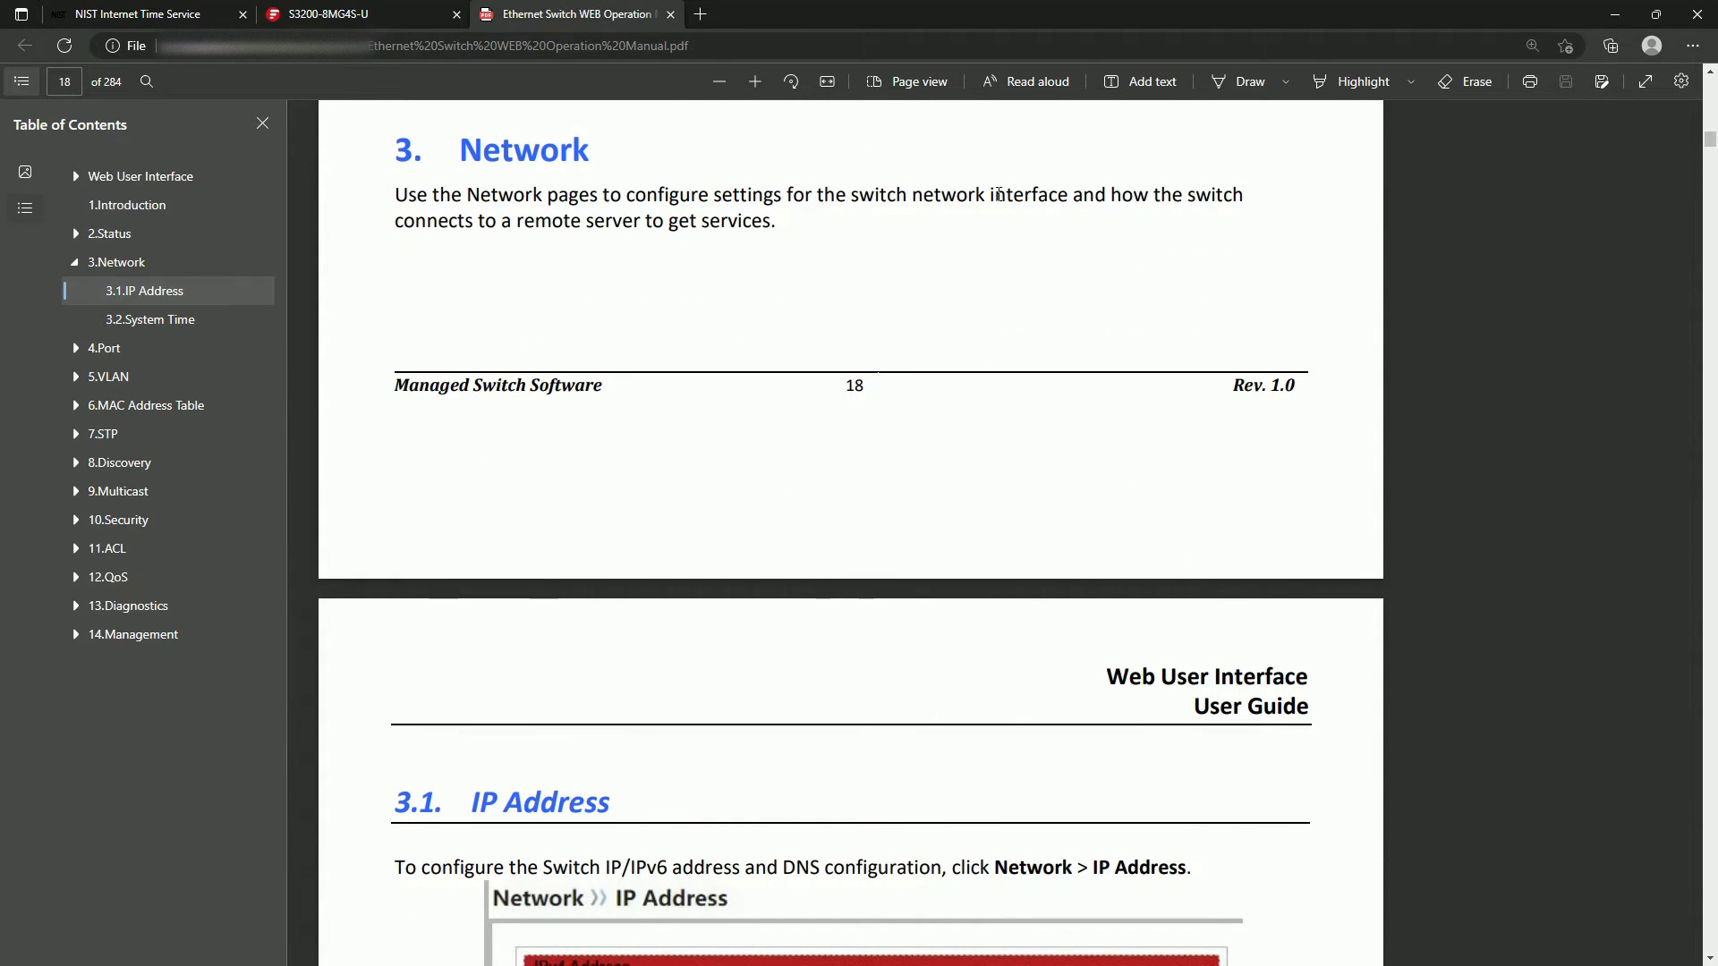
pyautogui.moveTo(991, 195); pyautogui.dragTo(1315, 198)
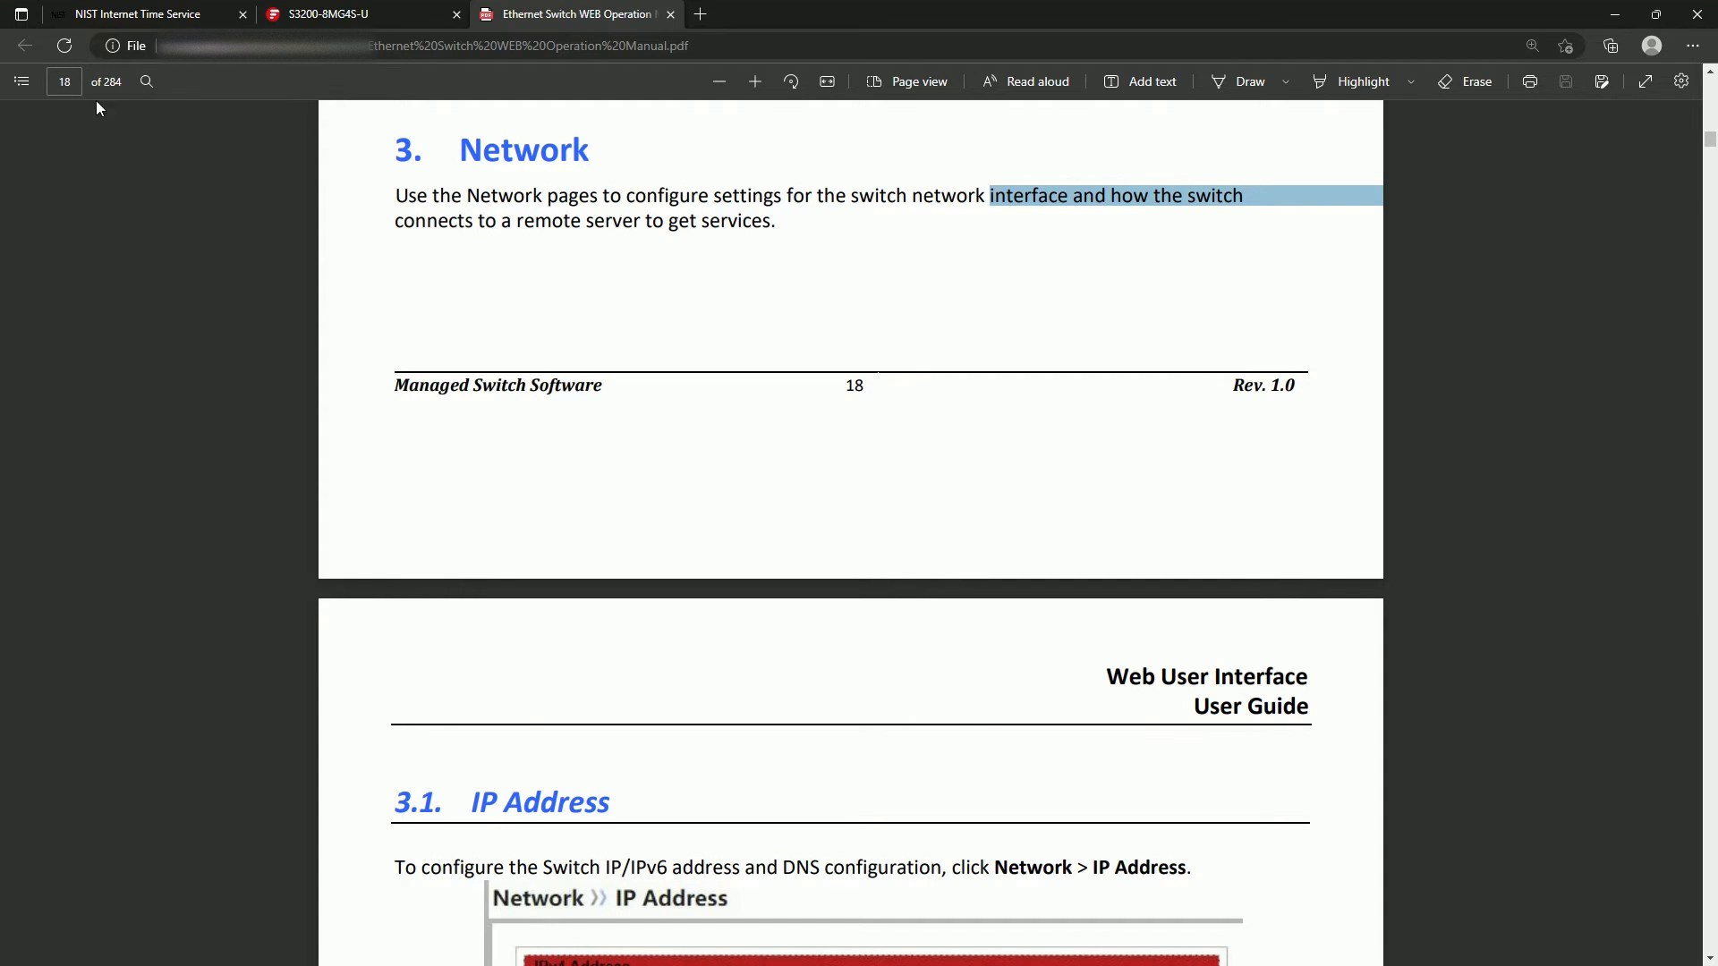
pyautogui.click(15, 86)
pyautogui.scroll(-6, 637, 397)
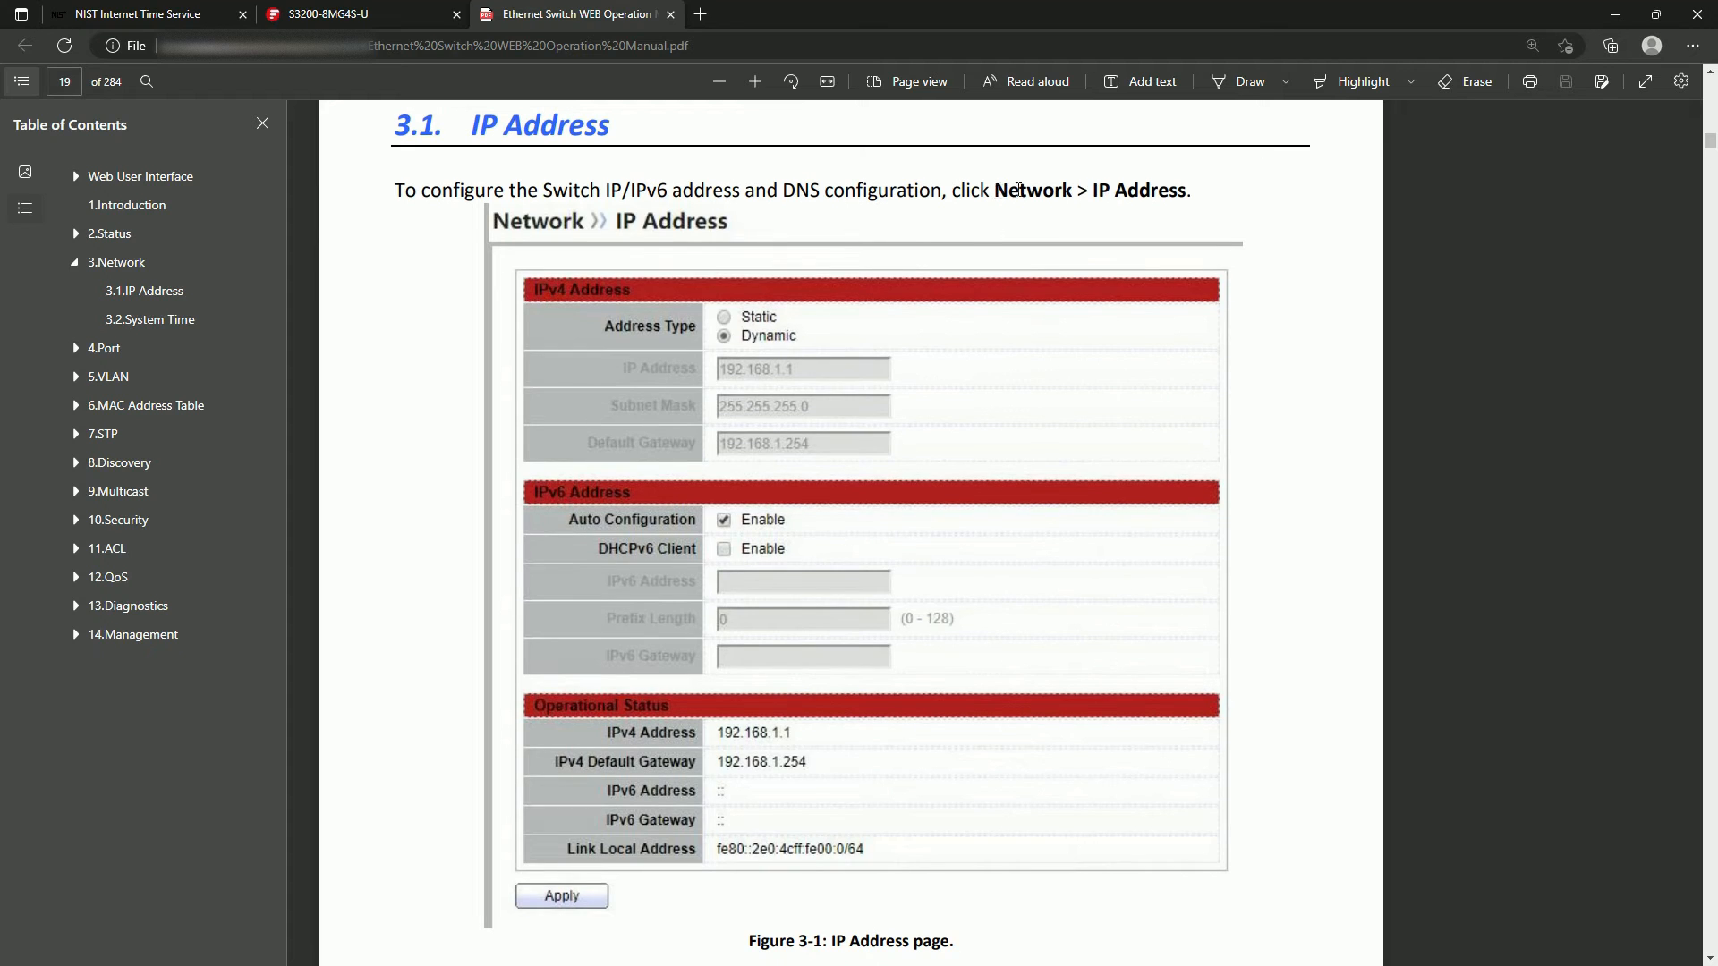
# Use the manual's Network > IP Address reference to locate and open the switch's IPv4 Interface table.
pyautogui.moveTo(1019, 189); pyautogui.dragTo(1324, 191)
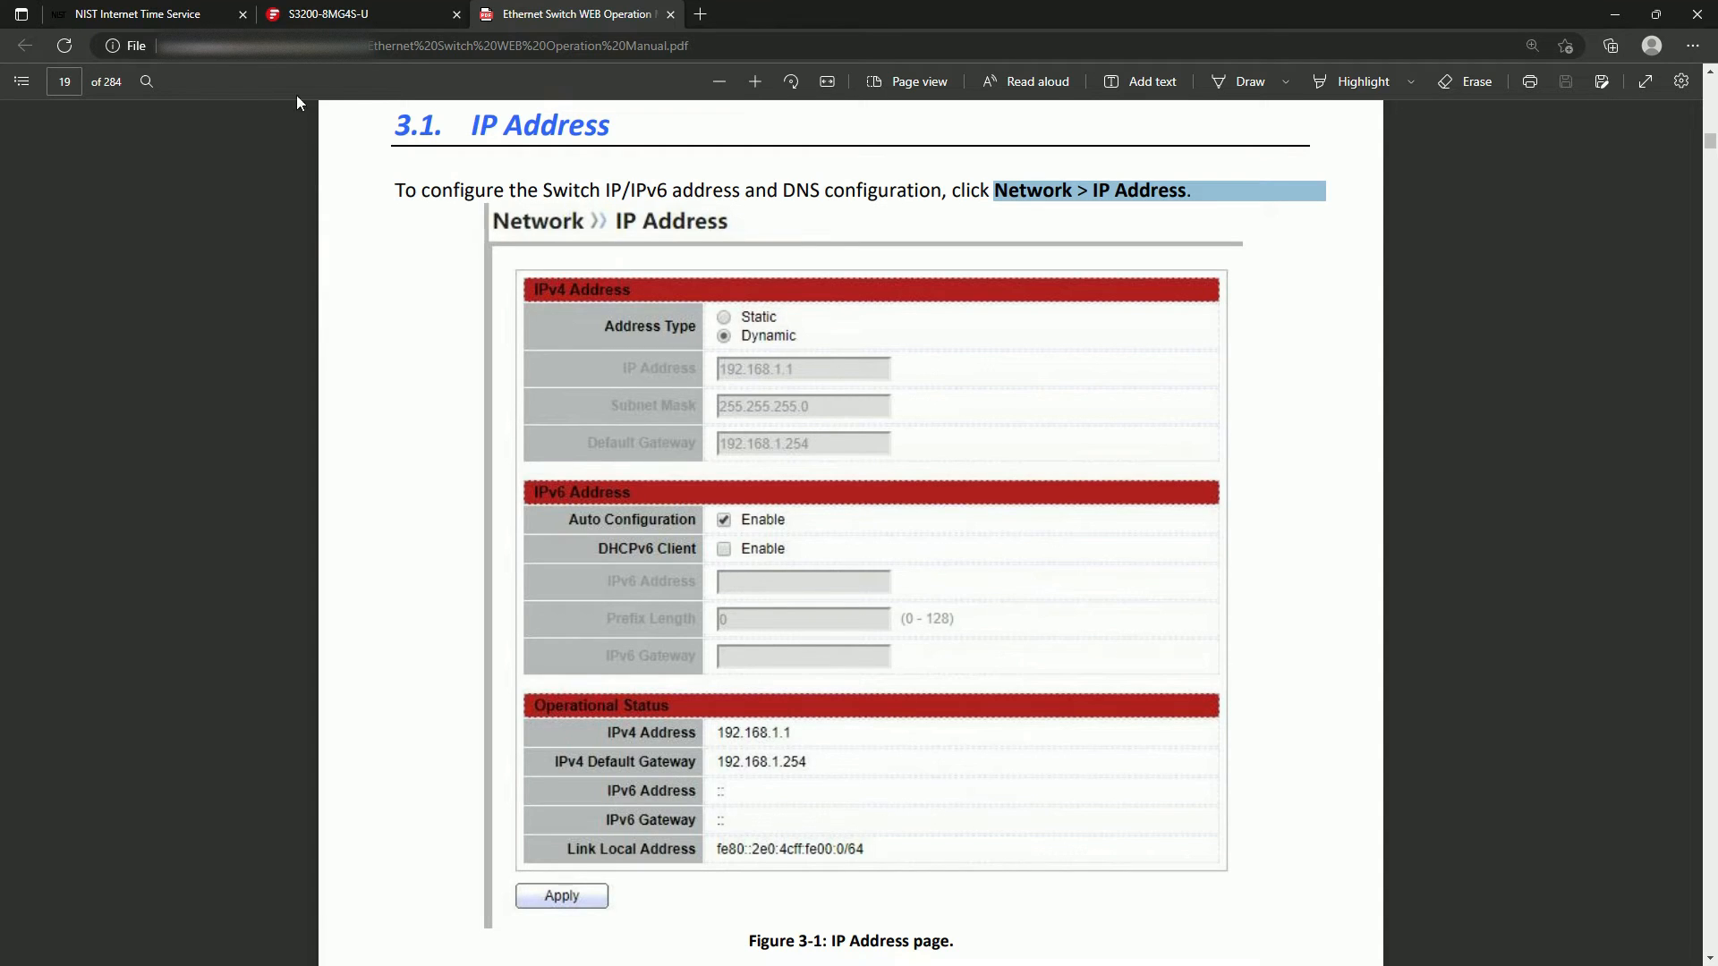
pyautogui.click(356, 18)
pyautogui.scroll(3, 115, 283)
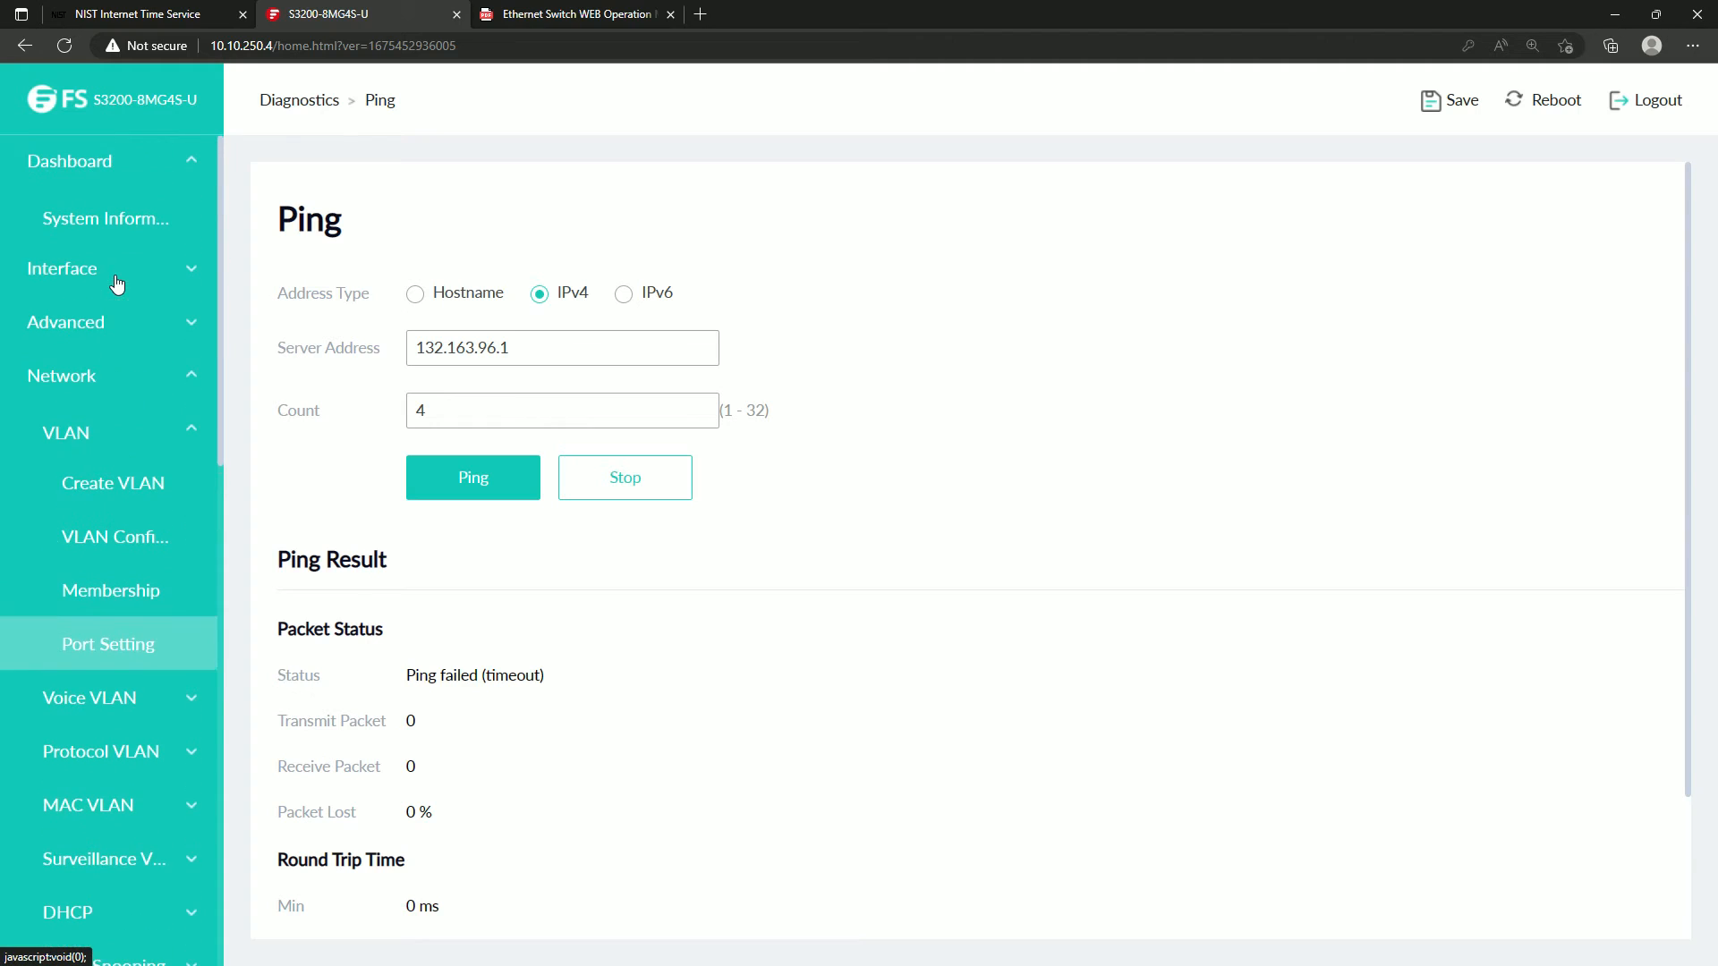
pyautogui.click(90, 380)
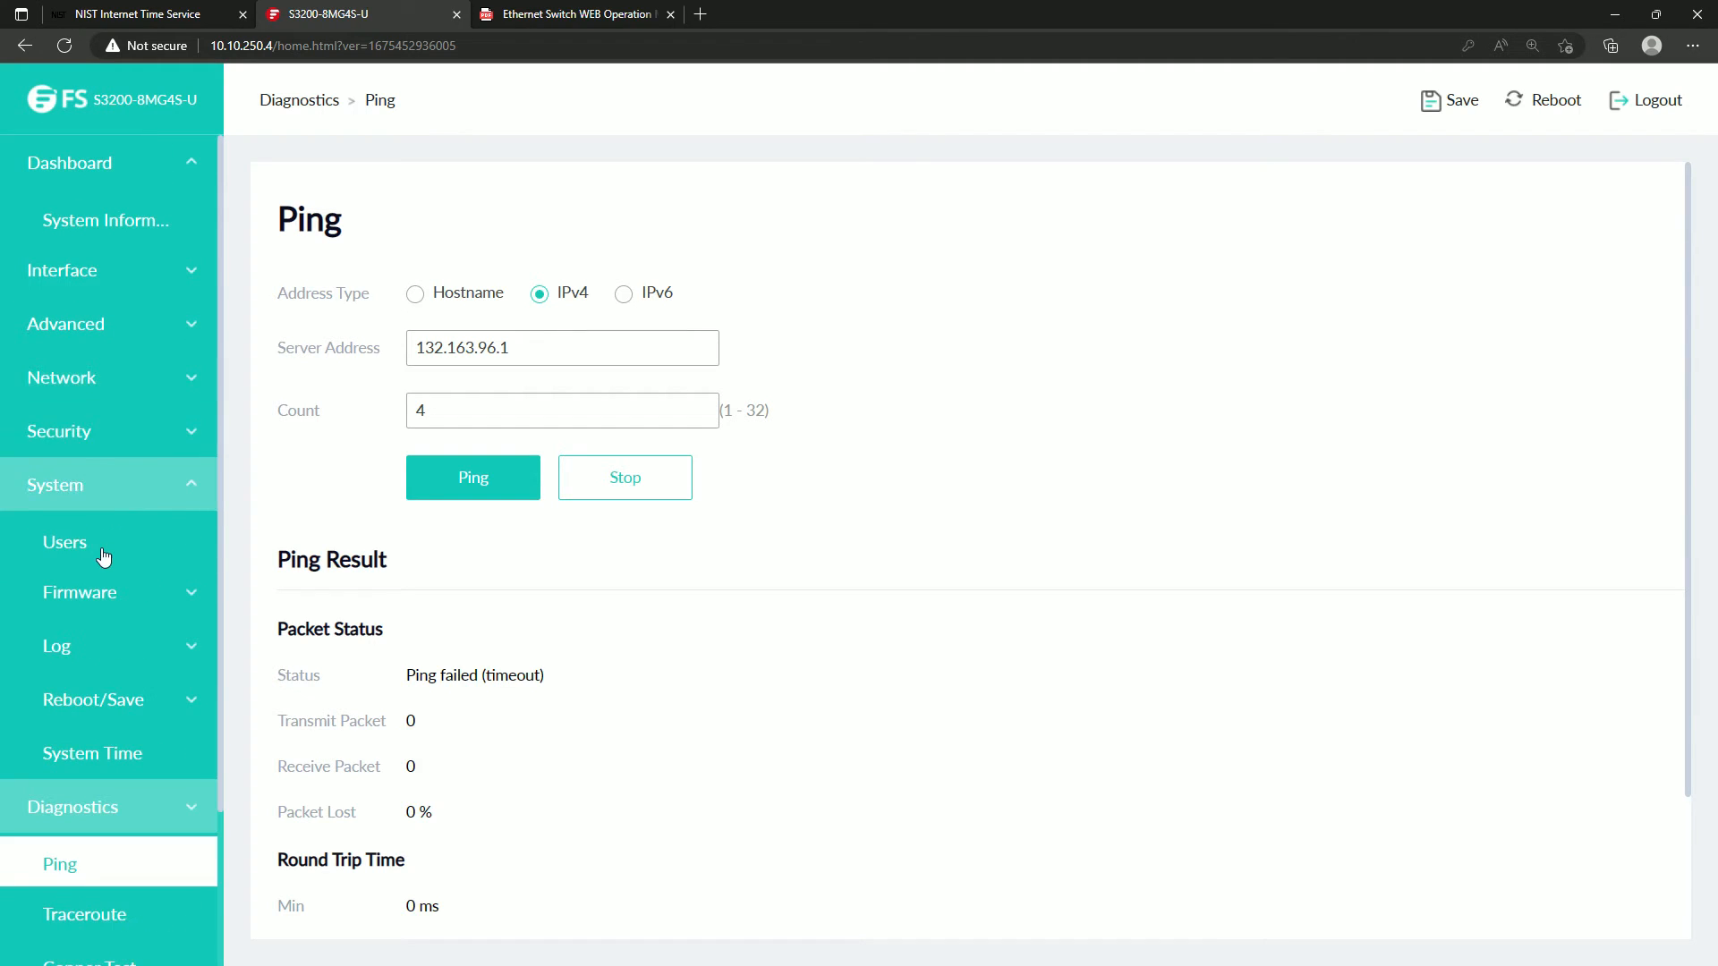
pyautogui.scroll(-2, 101, 517)
pyautogui.scroll(2, 98, 501)
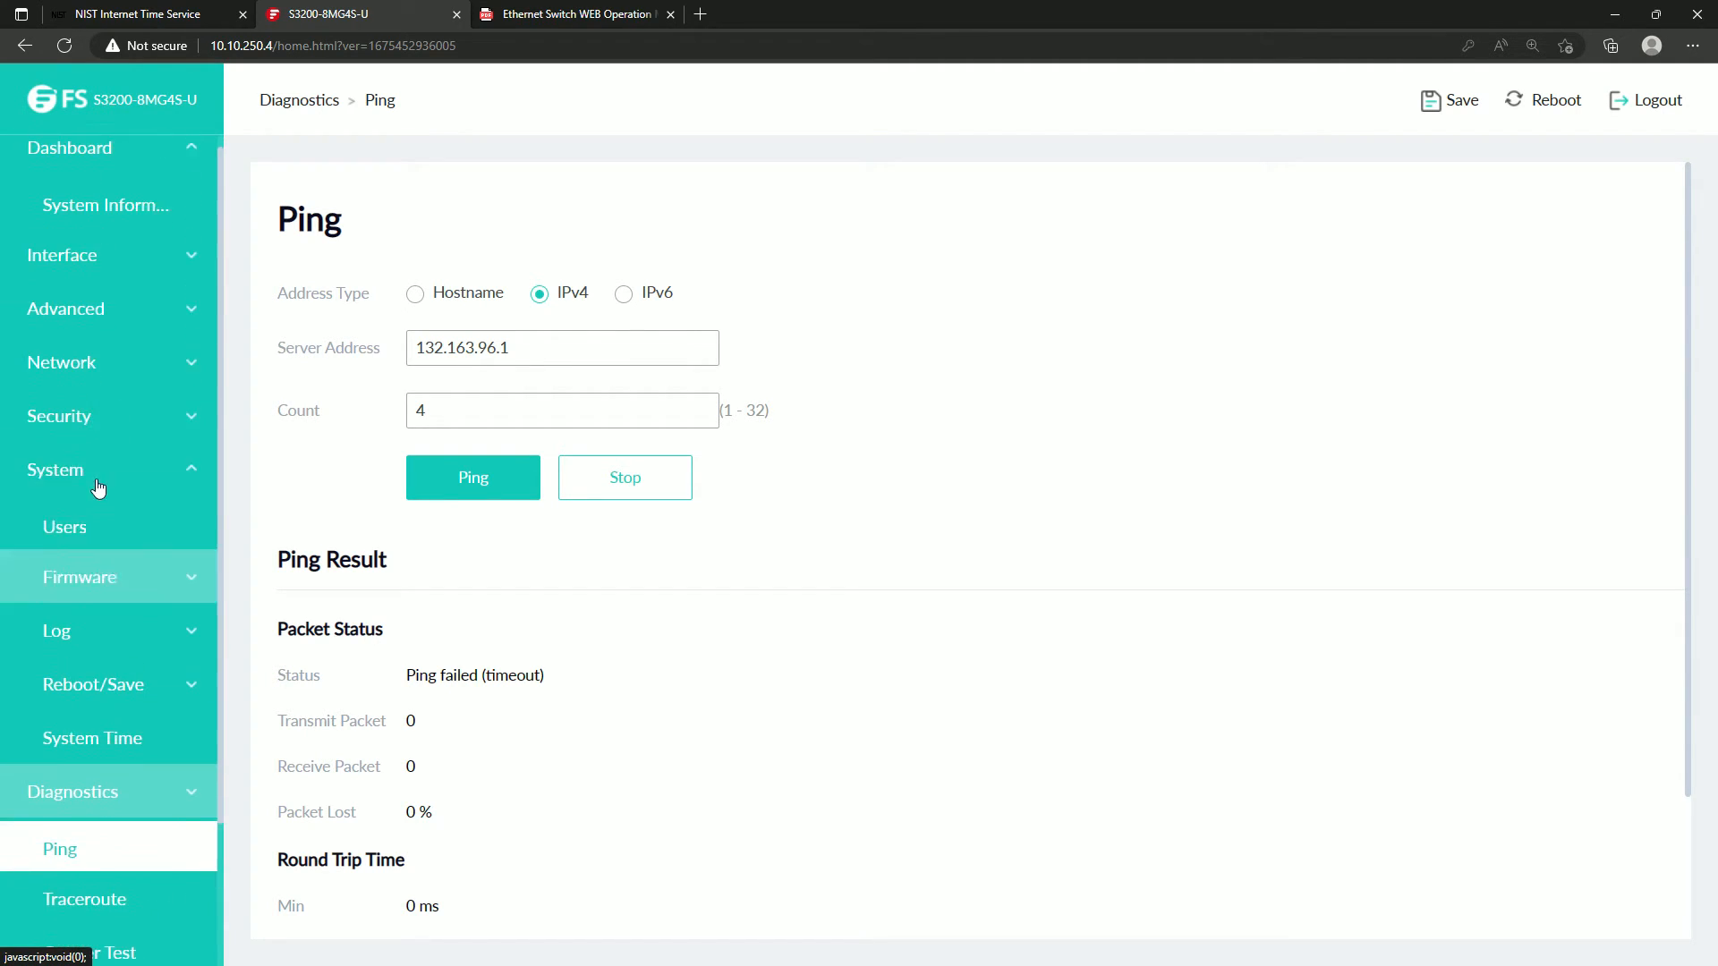
pyautogui.click(96, 383)
pyautogui.scroll(-3, 129, 537)
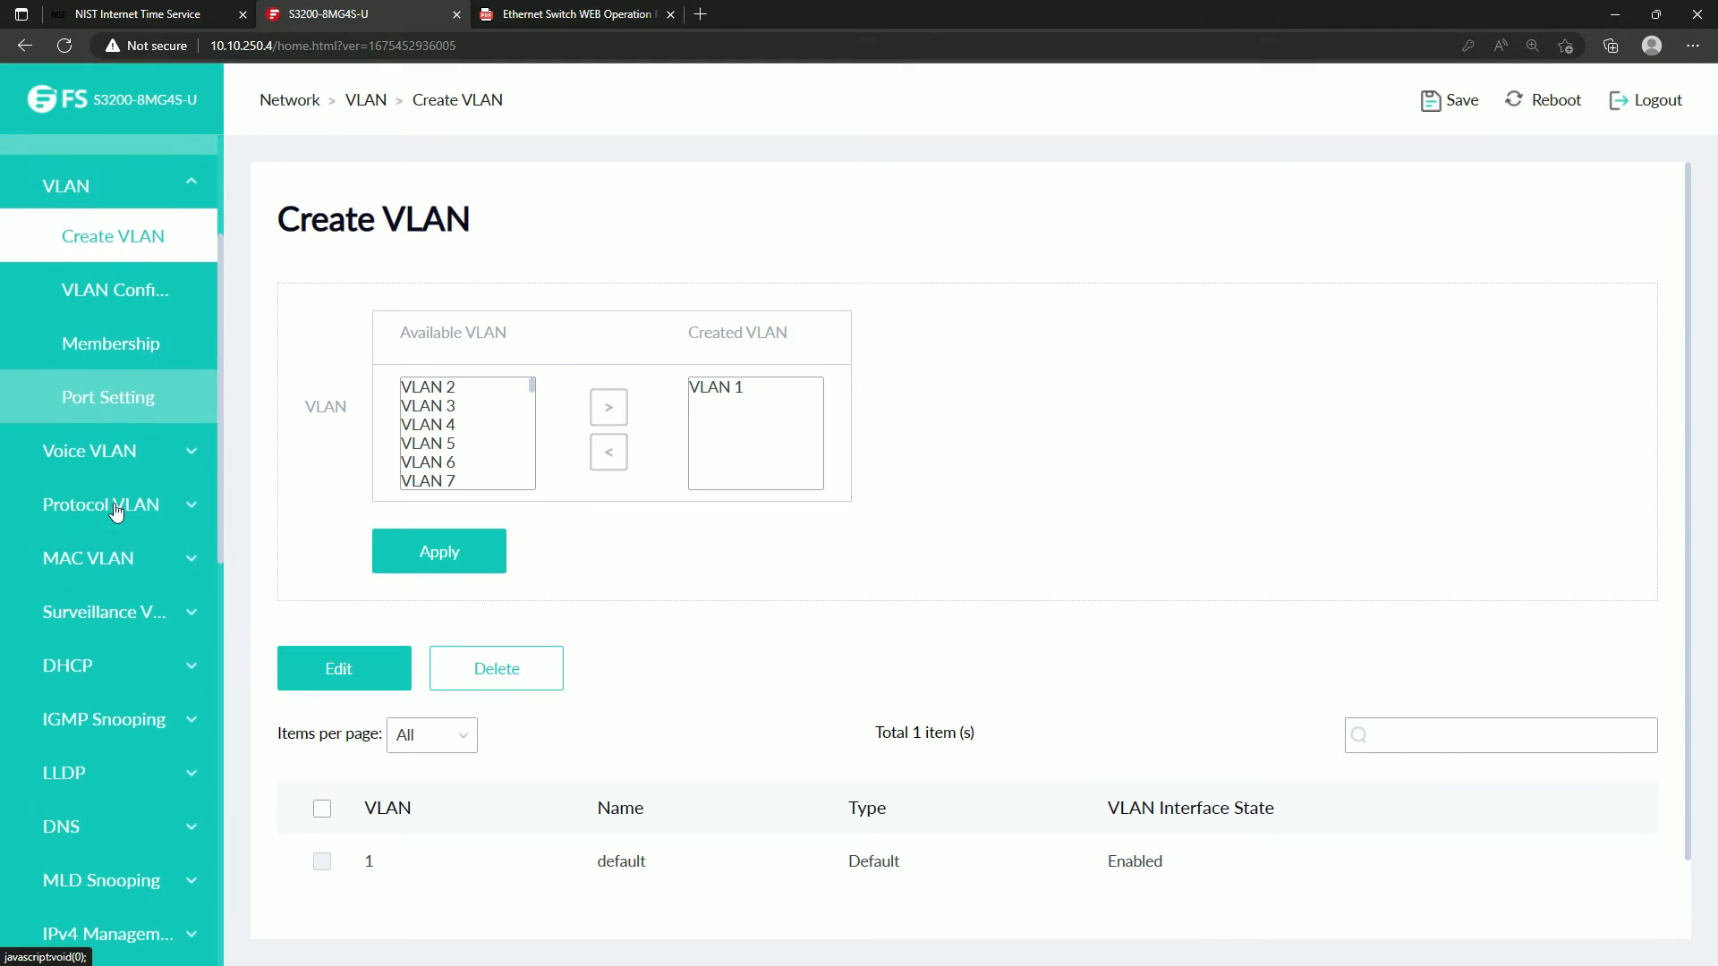
pyautogui.scroll(-3, 138, 631)
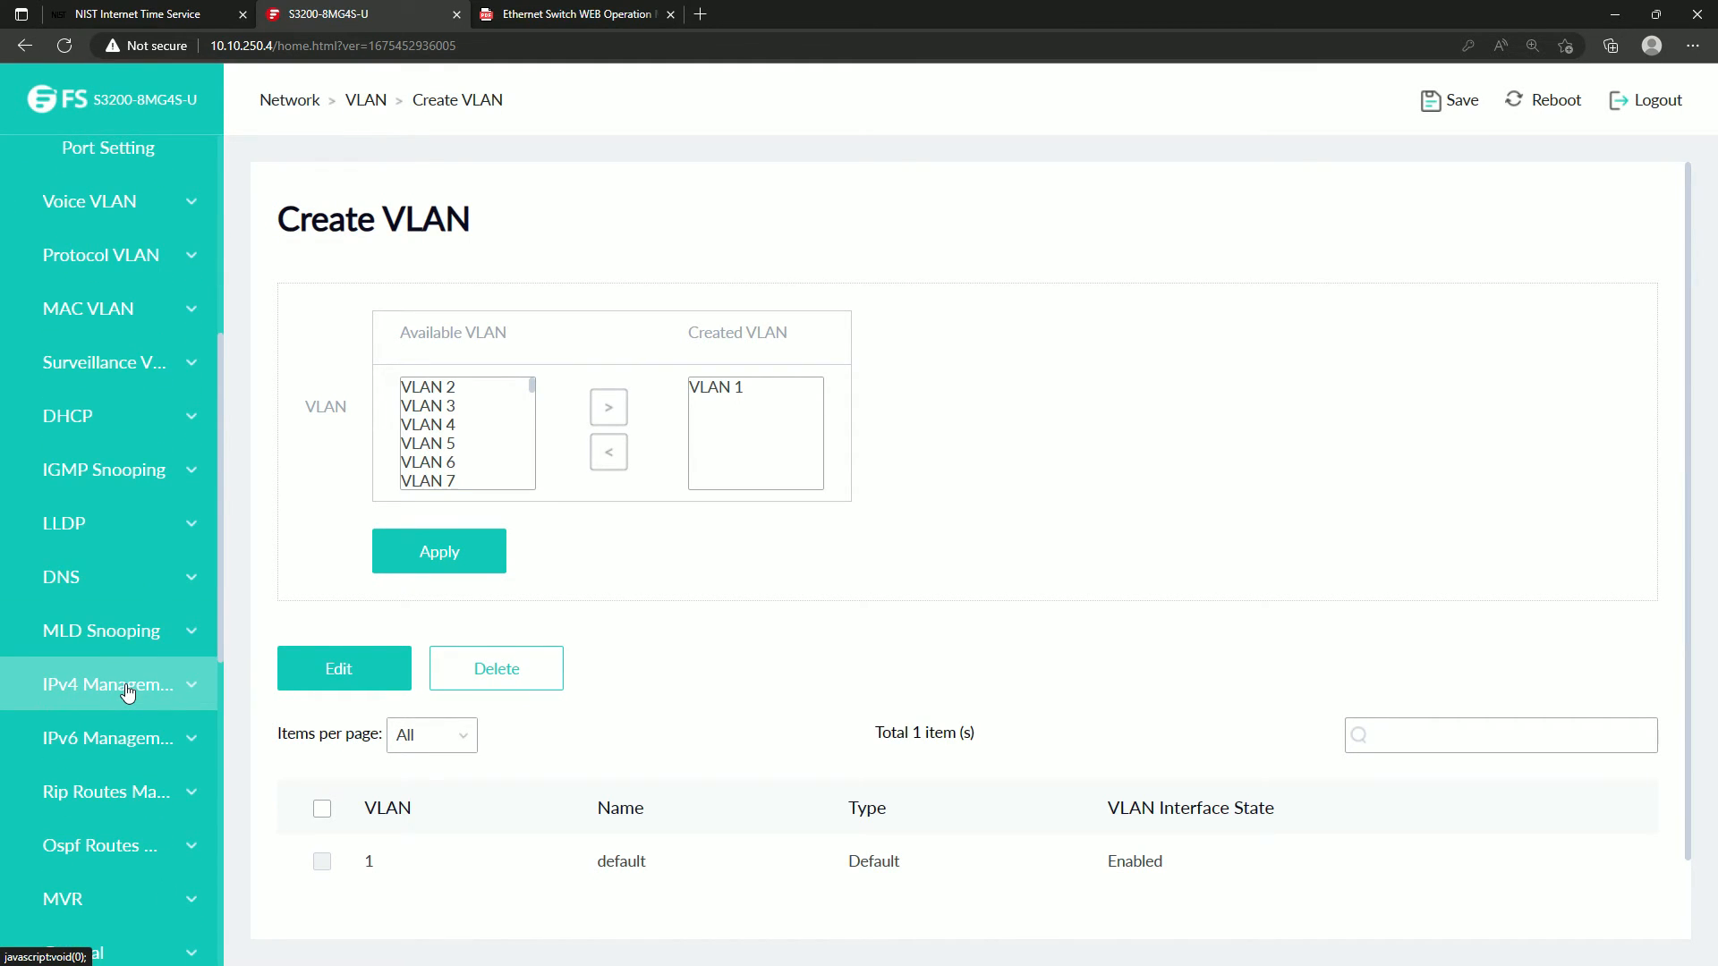
pyautogui.click(127, 692)
pyautogui.scroll(-3, 126, 549)
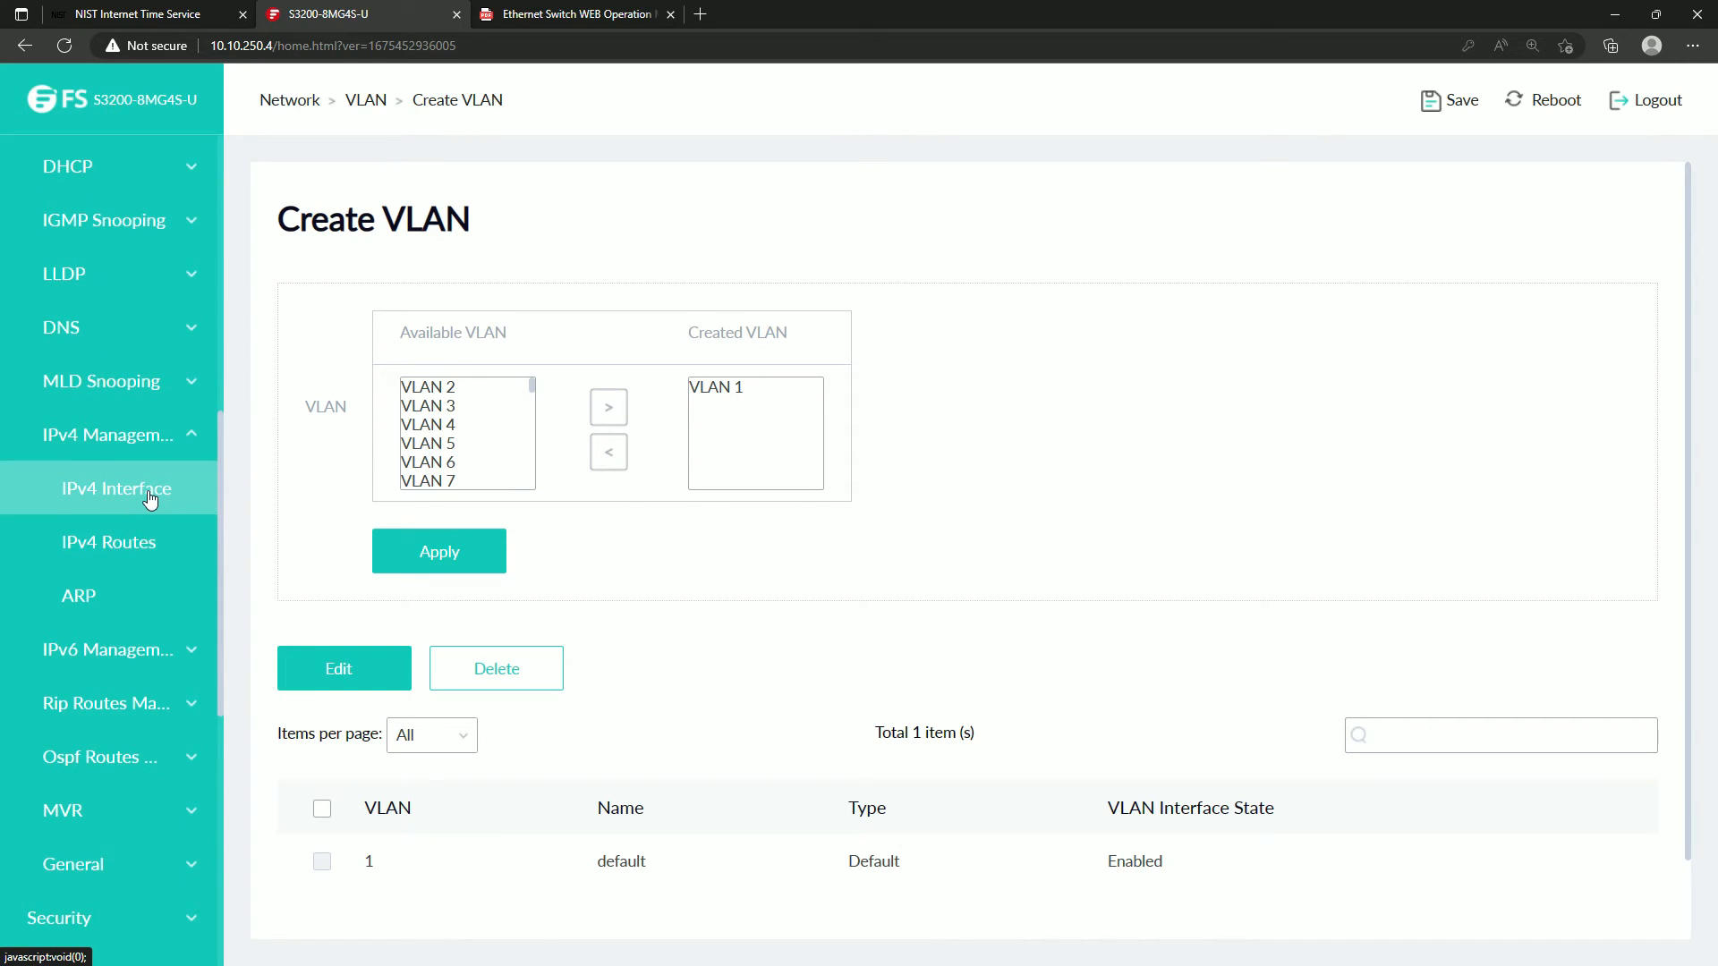
pyautogui.click(150, 498)
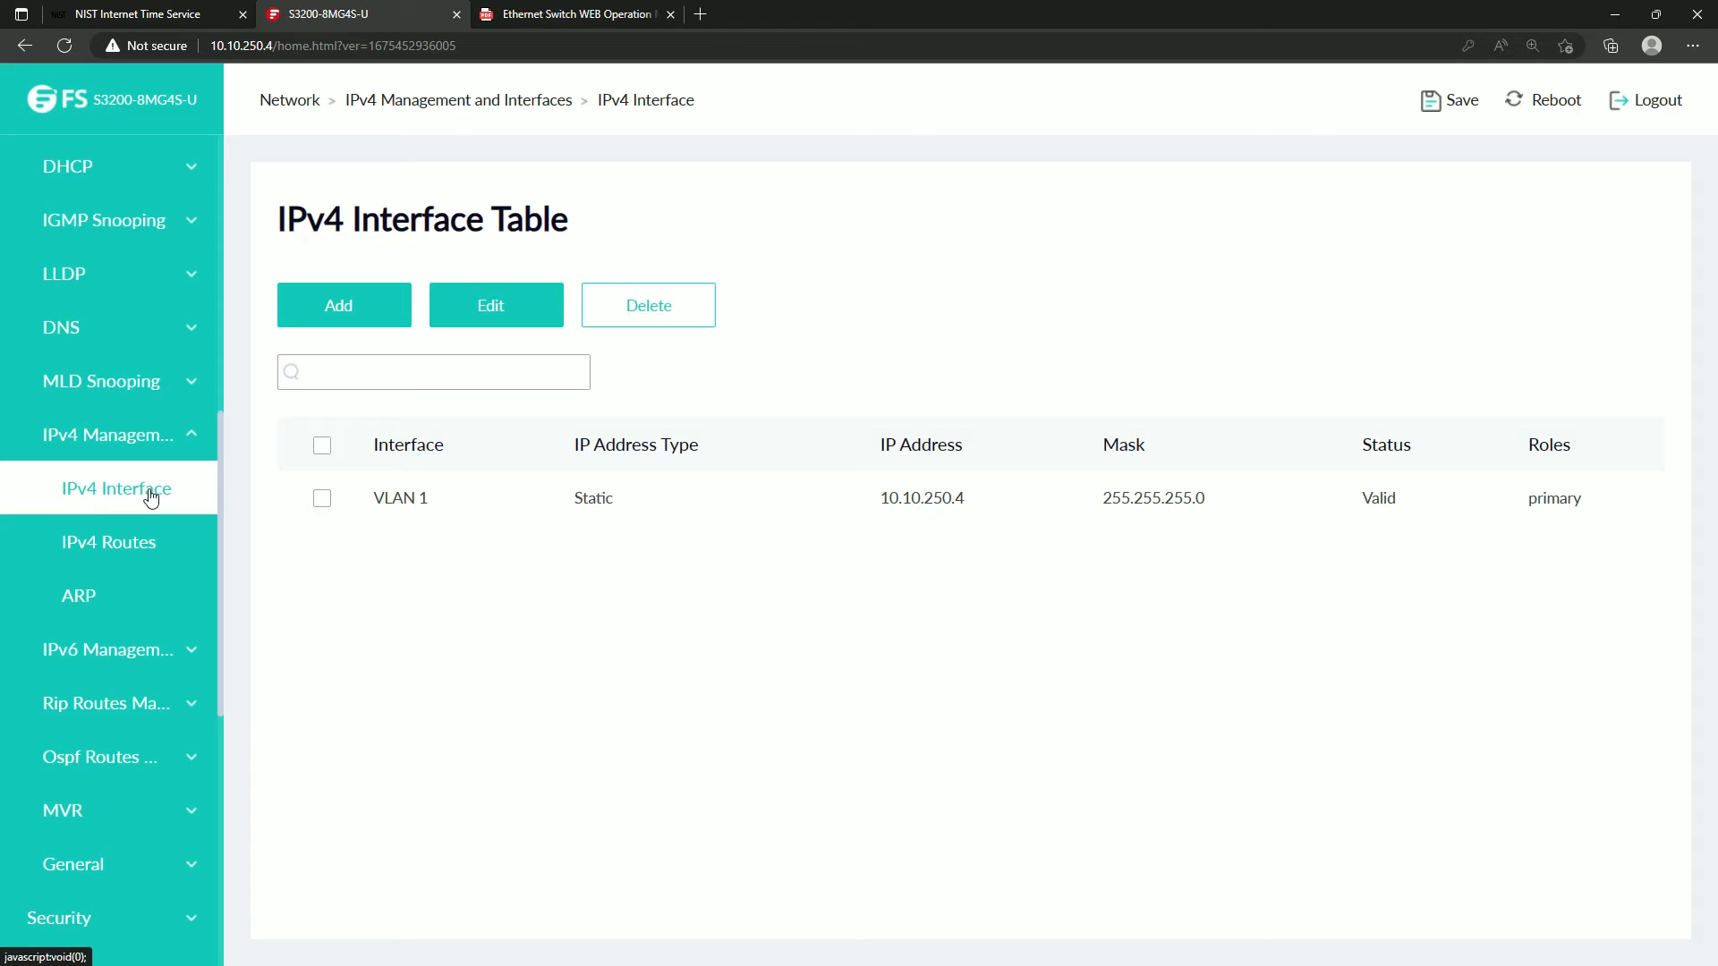
# Check the IPv4 routes and the VLAN 1 interface settings for a default gateway option, comparing them with the manual's IP Address page.
pyautogui.click(123, 549)
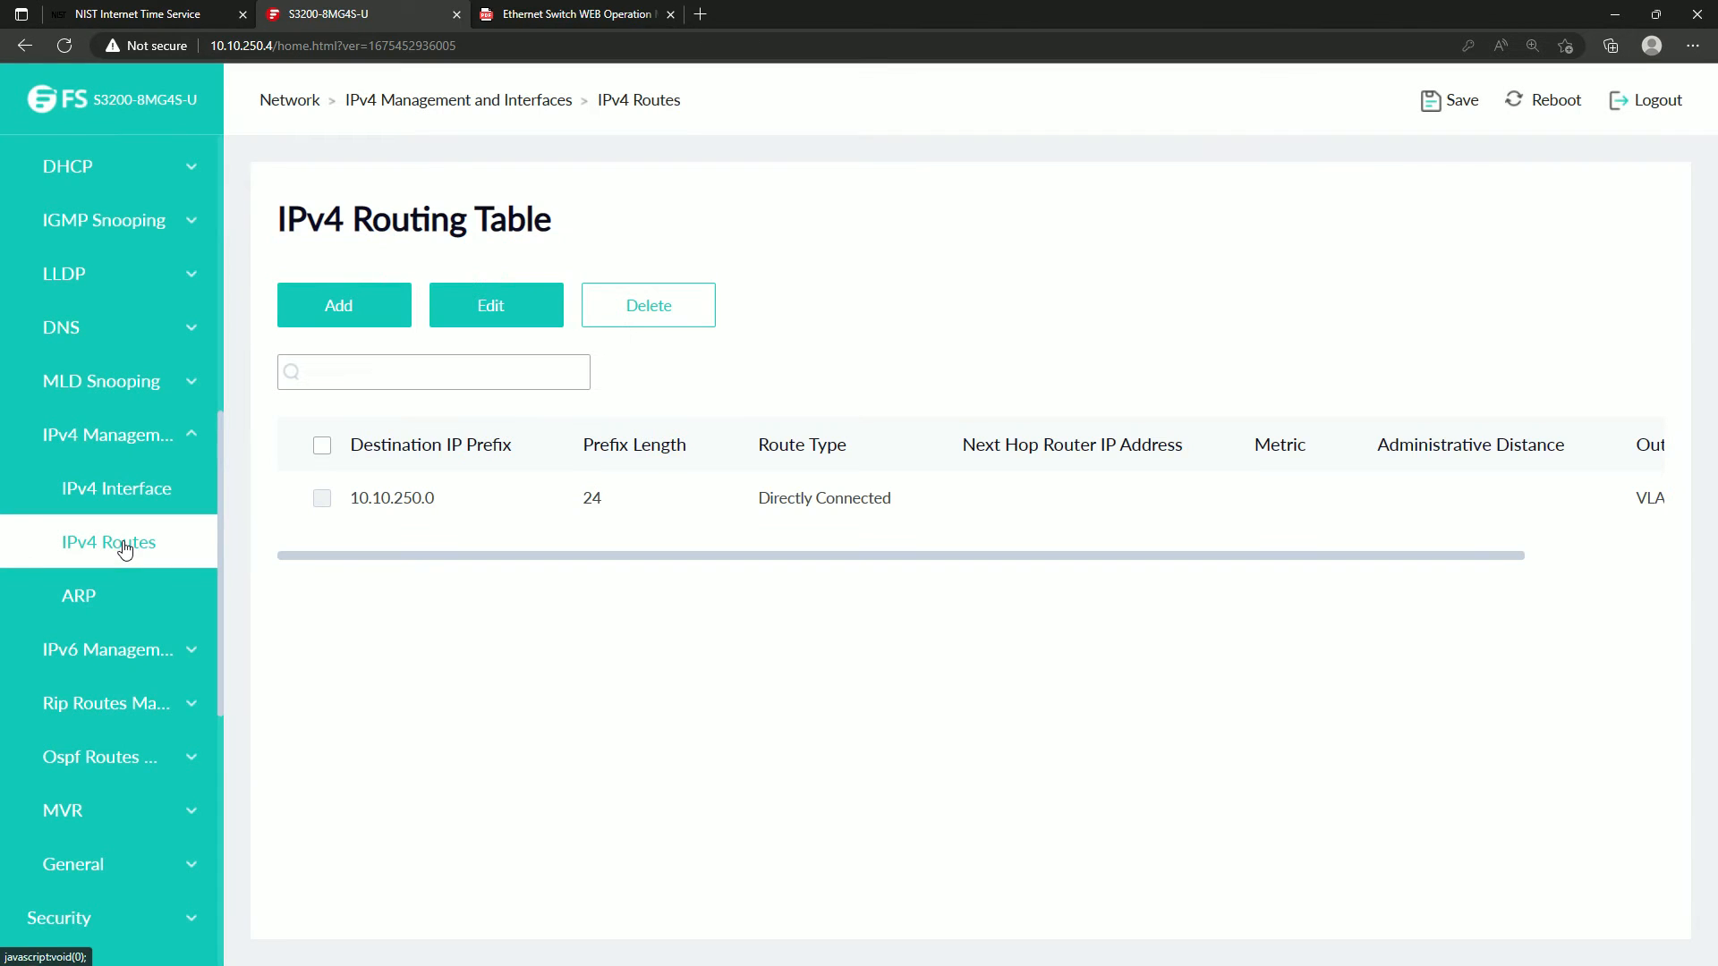
pyautogui.click(117, 506)
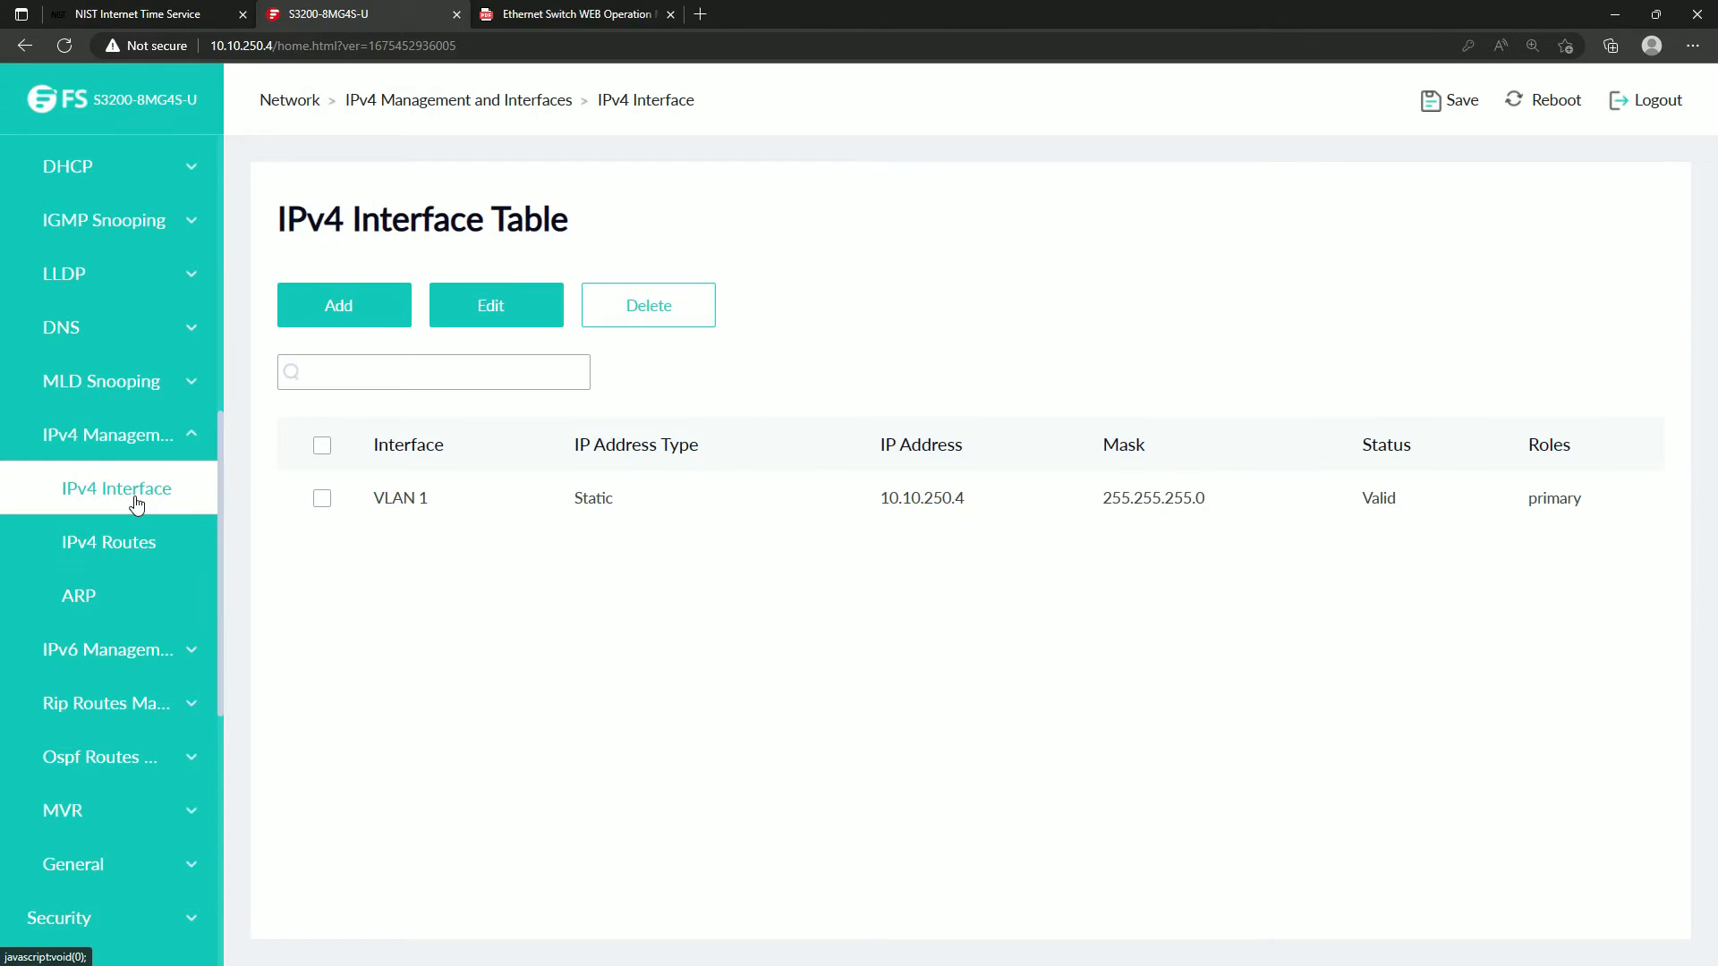
pyautogui.click(322, 498)
pyautogui.click(492, 322)
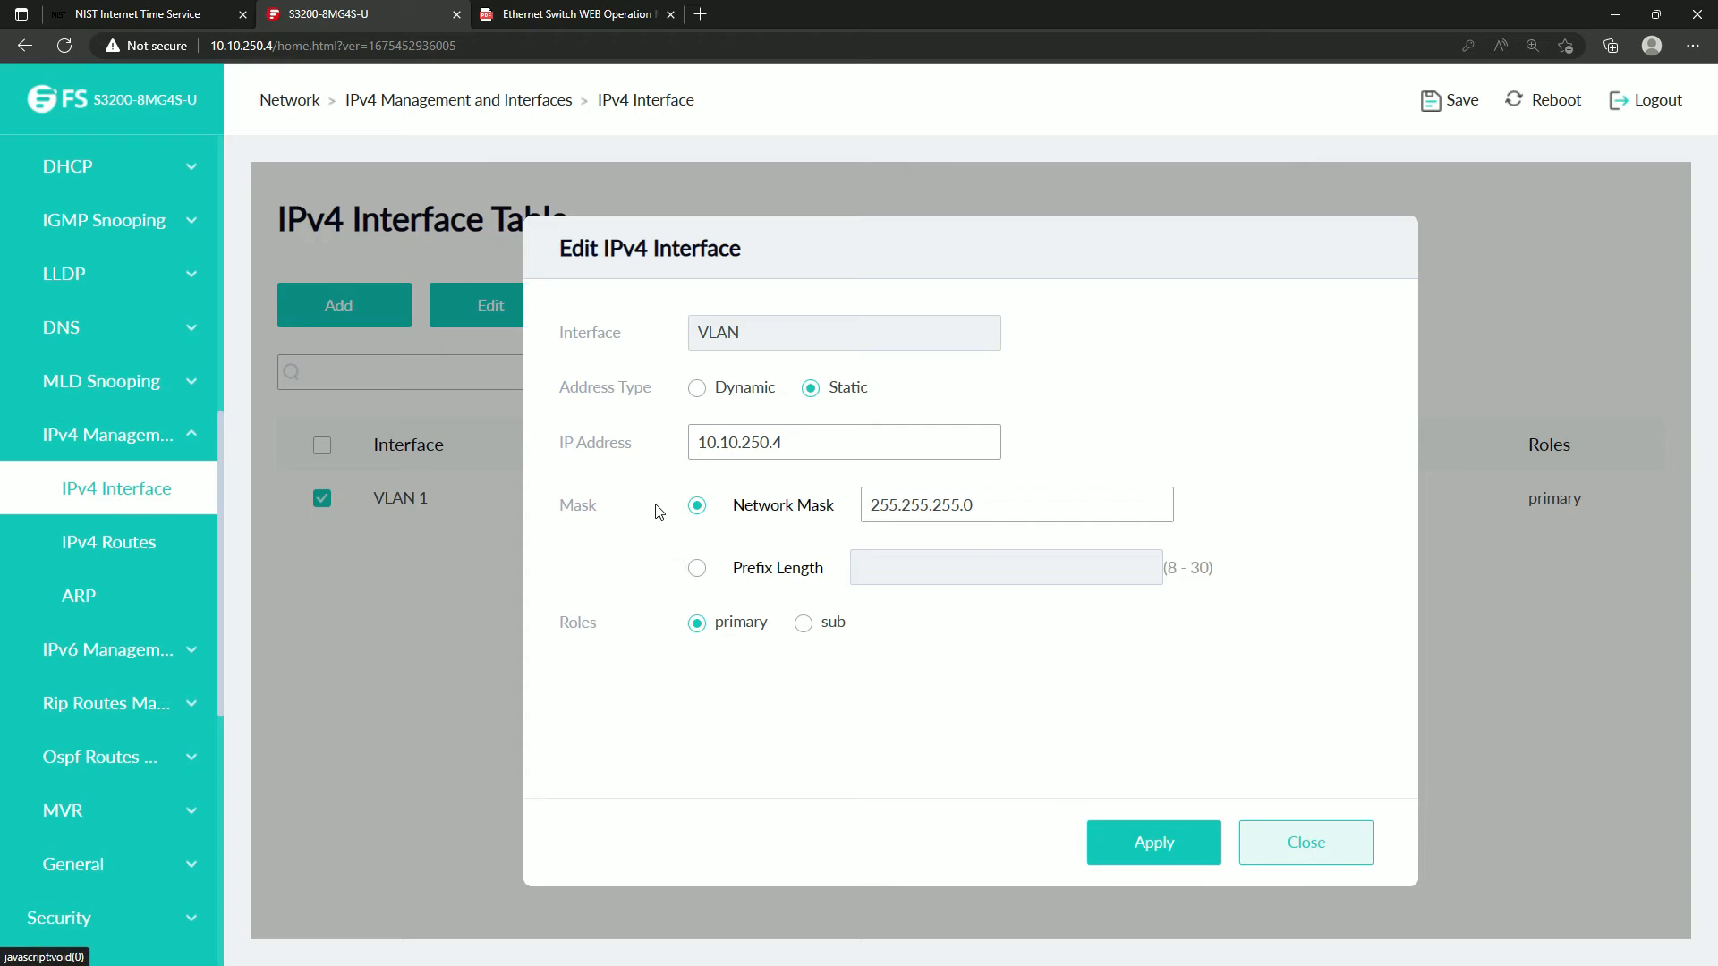
pyautogui.click(1323, 847)
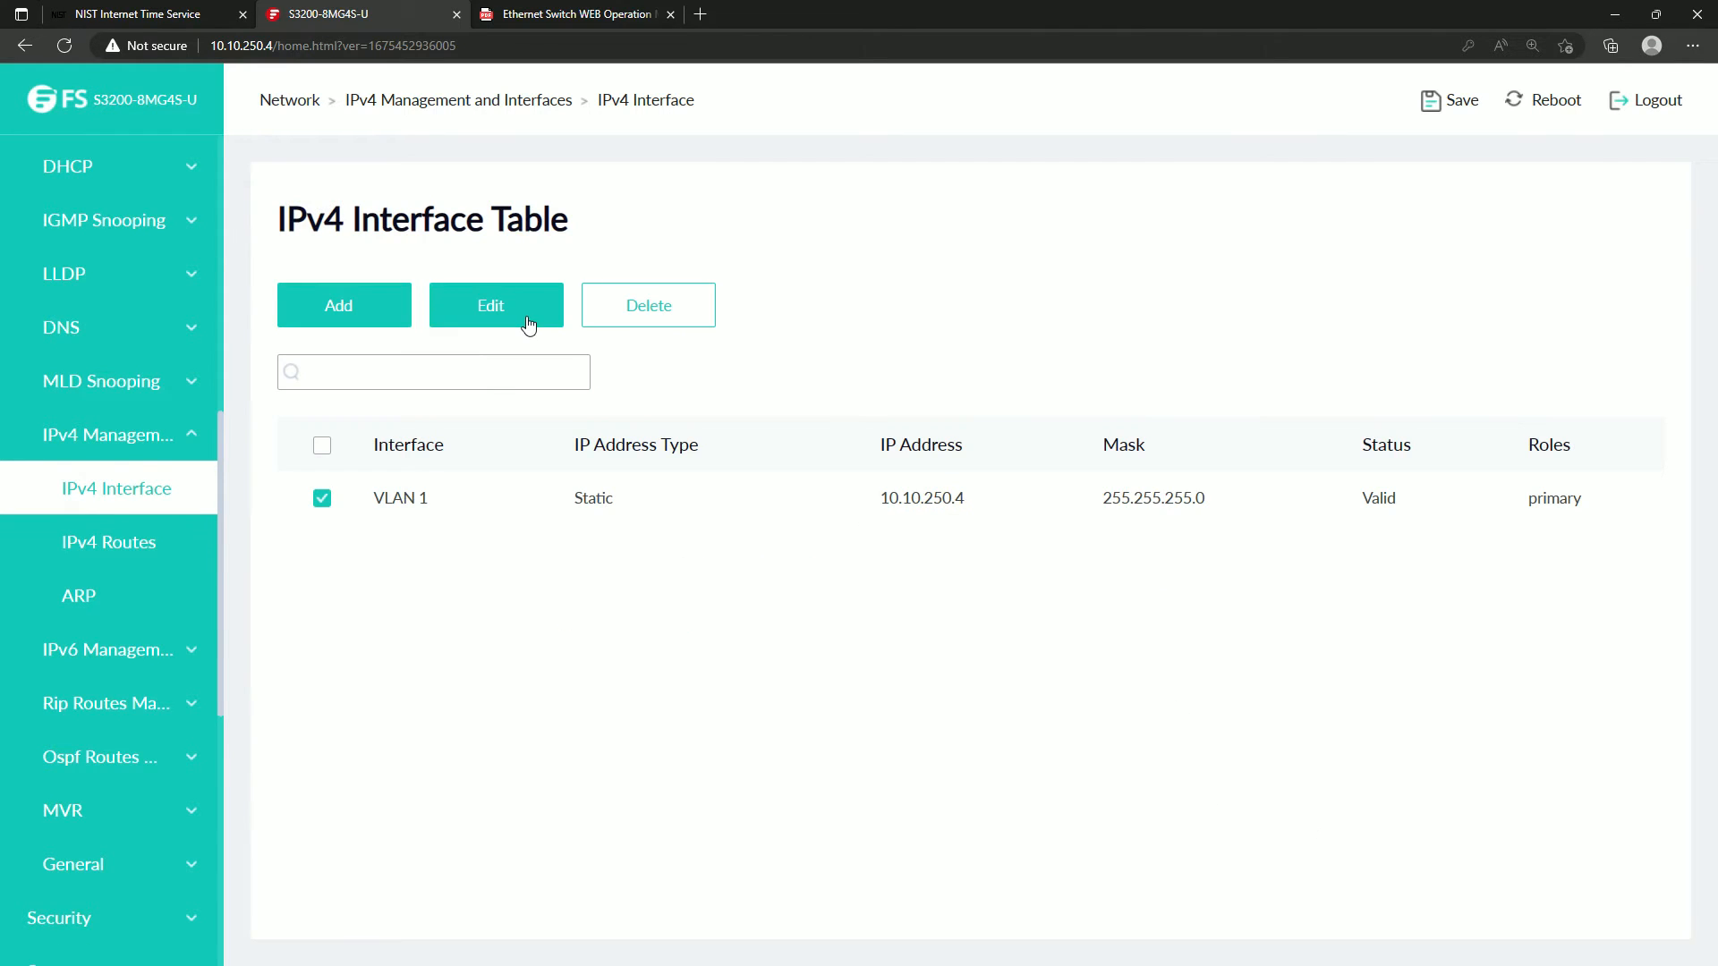
pyautogui.click(569, 13)
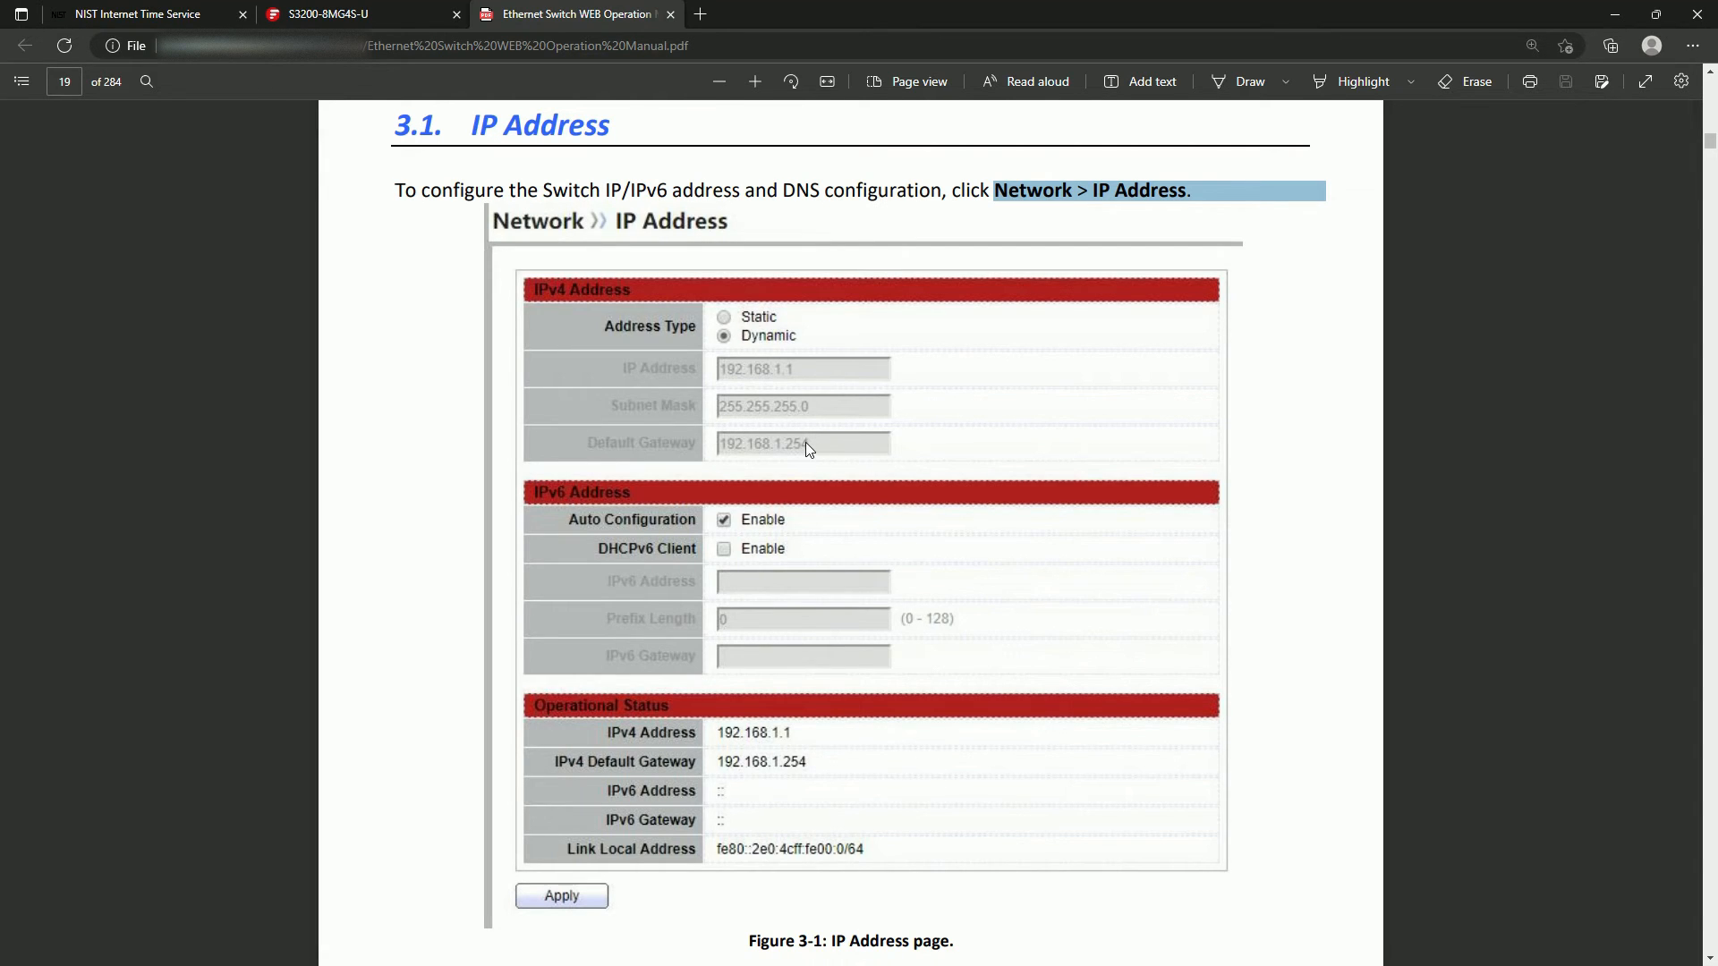
pyautogui.click(373, 11)
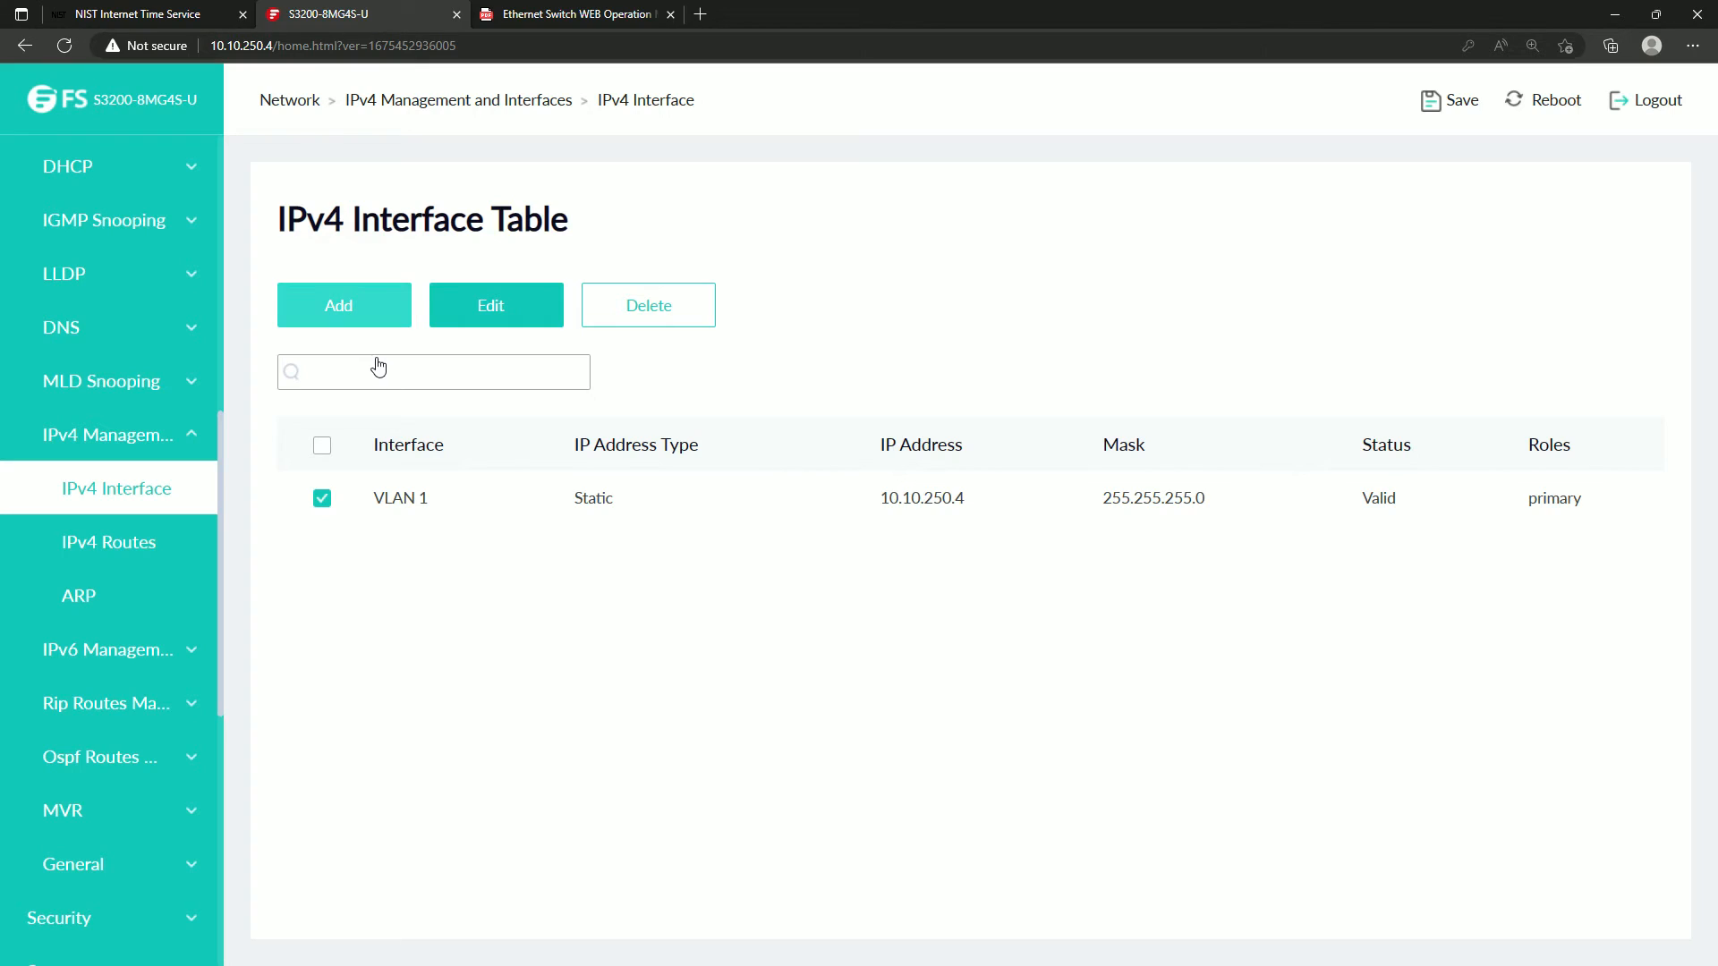
# Inspect the IPv4 routing table and its option for adding a static route.
pyautogui.click(73, 548)
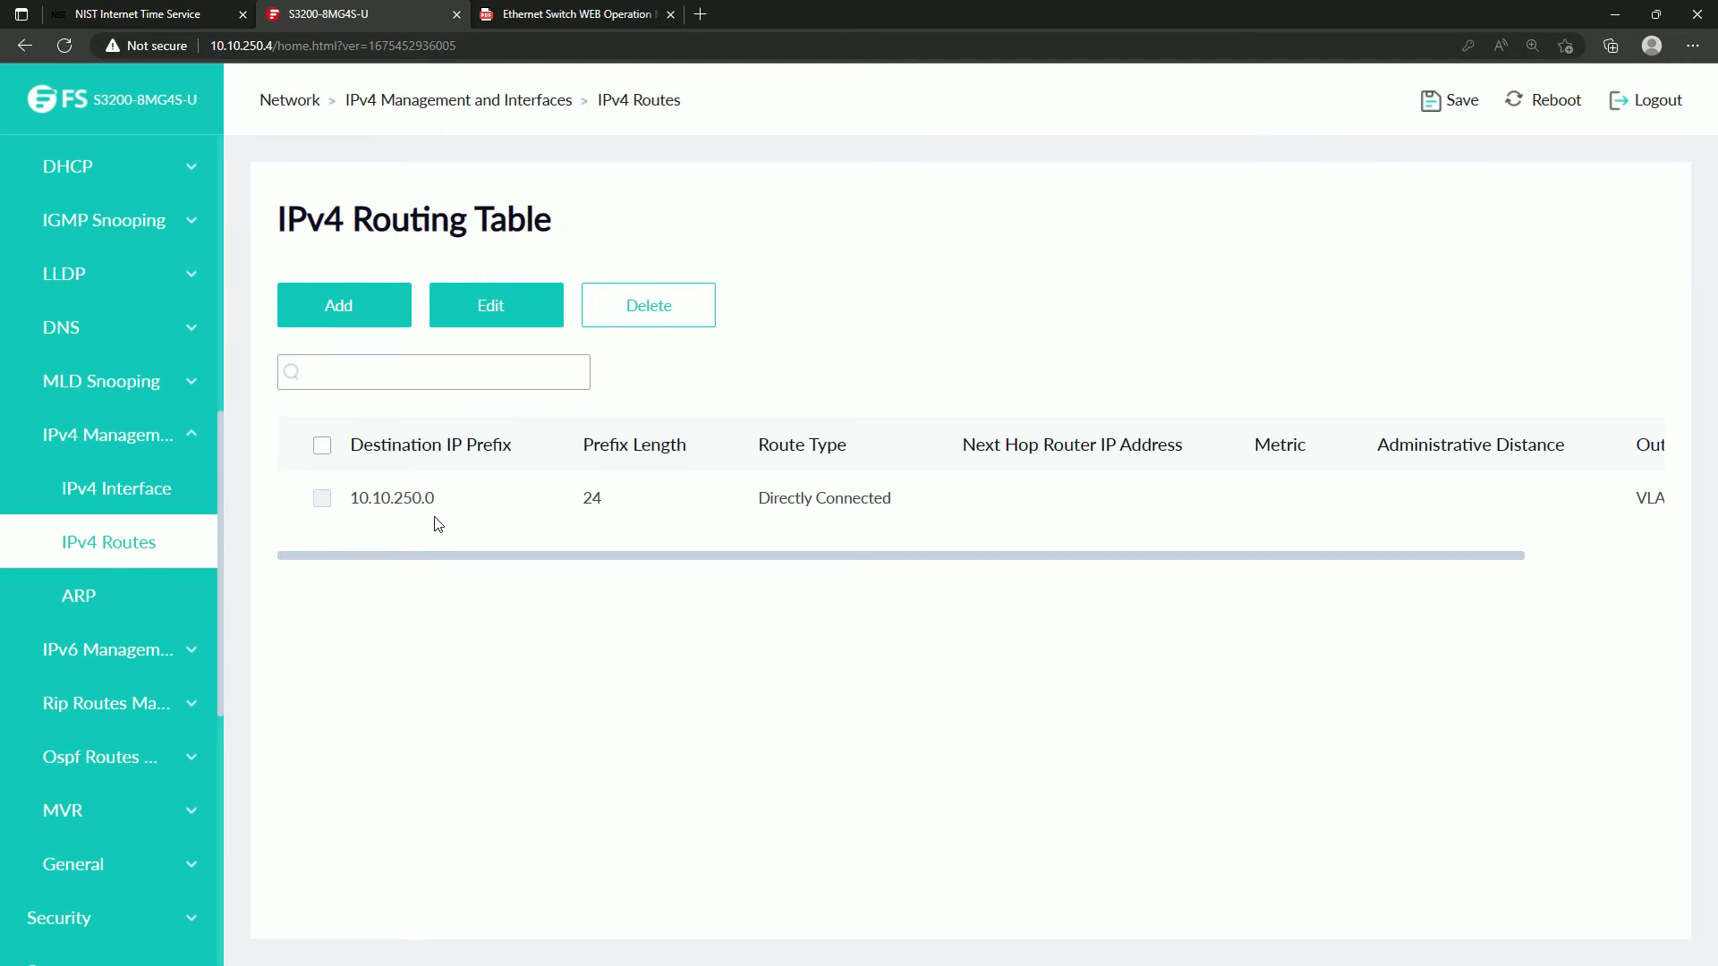
pyautogui.click(334, 306)
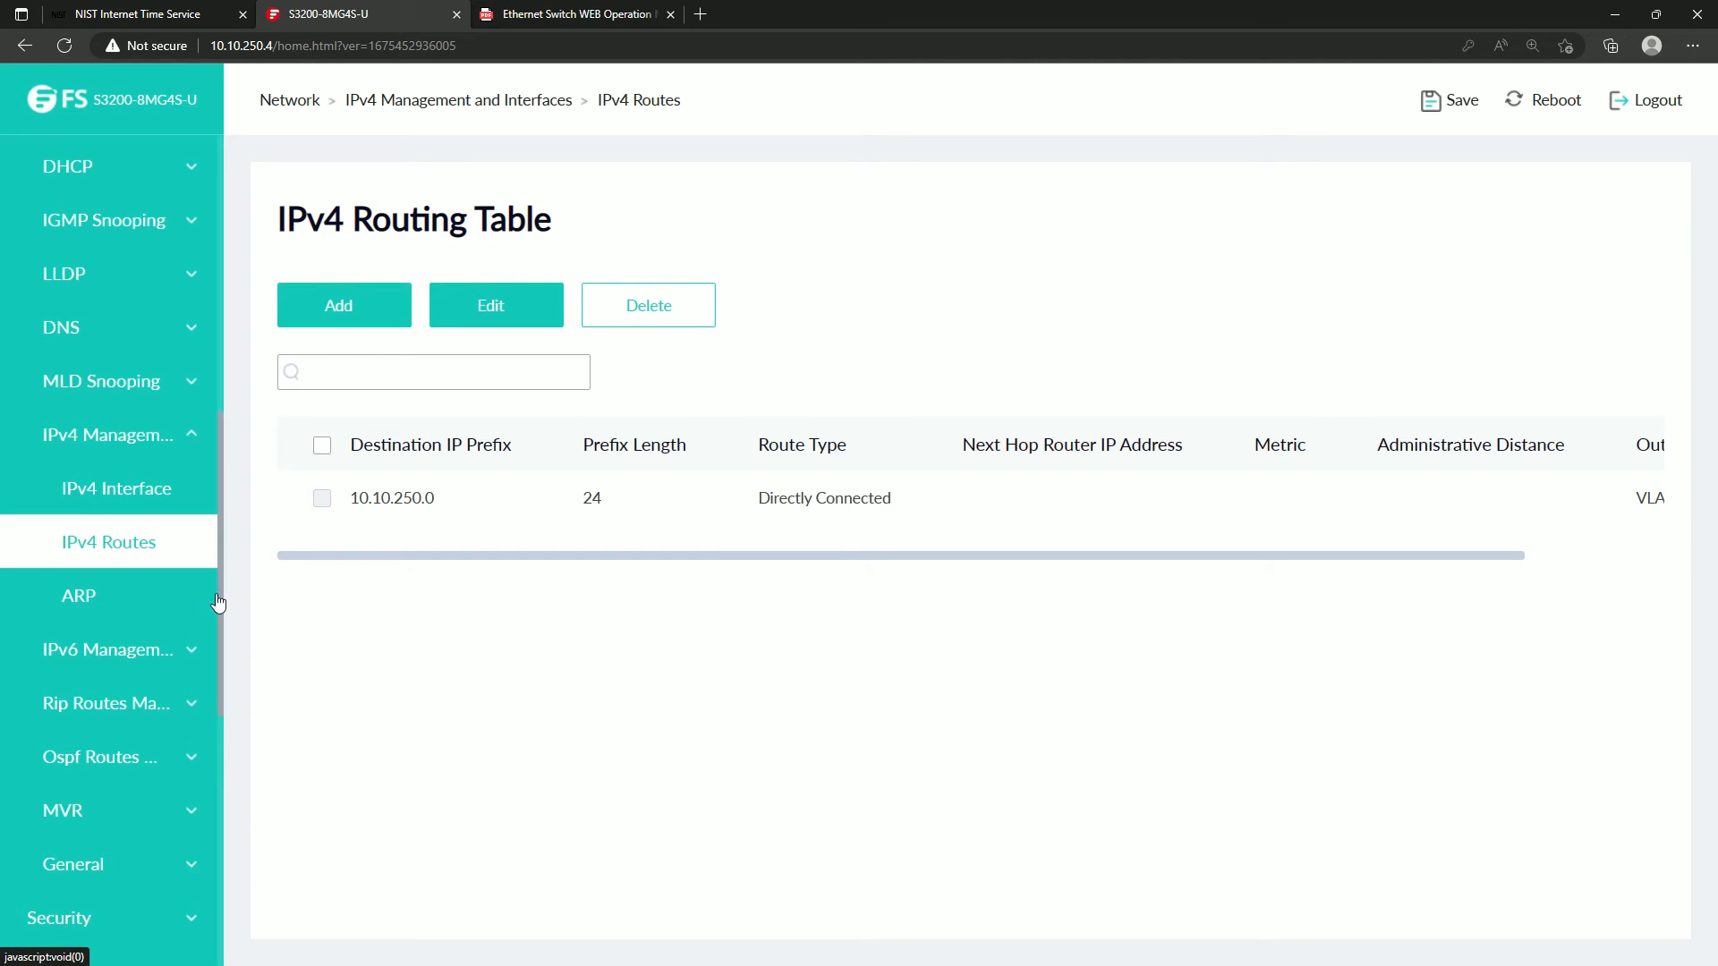
pyautogui.scroll(-5, 152, 631)
pyautogui.scroll(-2, 134, 680)
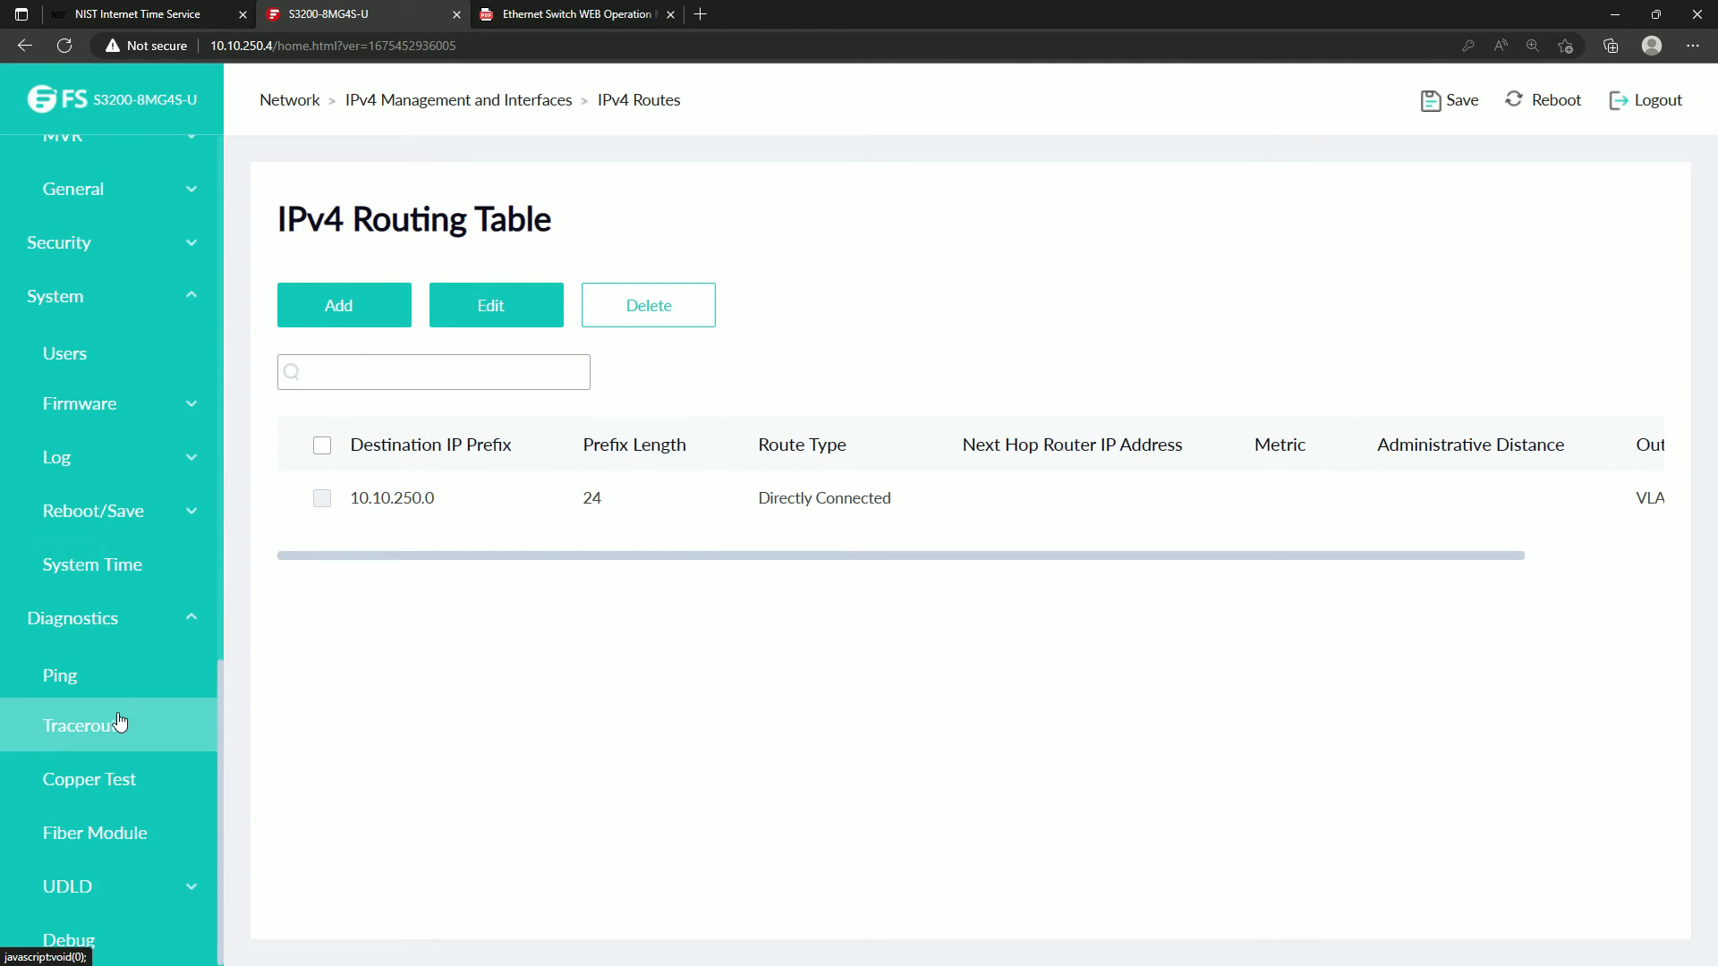
# Add an IPv4 static route for 0.0.0.0 with network mask 0.0.0.0 and next hop router 10.10.250.2, leaving the metric at 1.
pyautogui.click(358, 315)
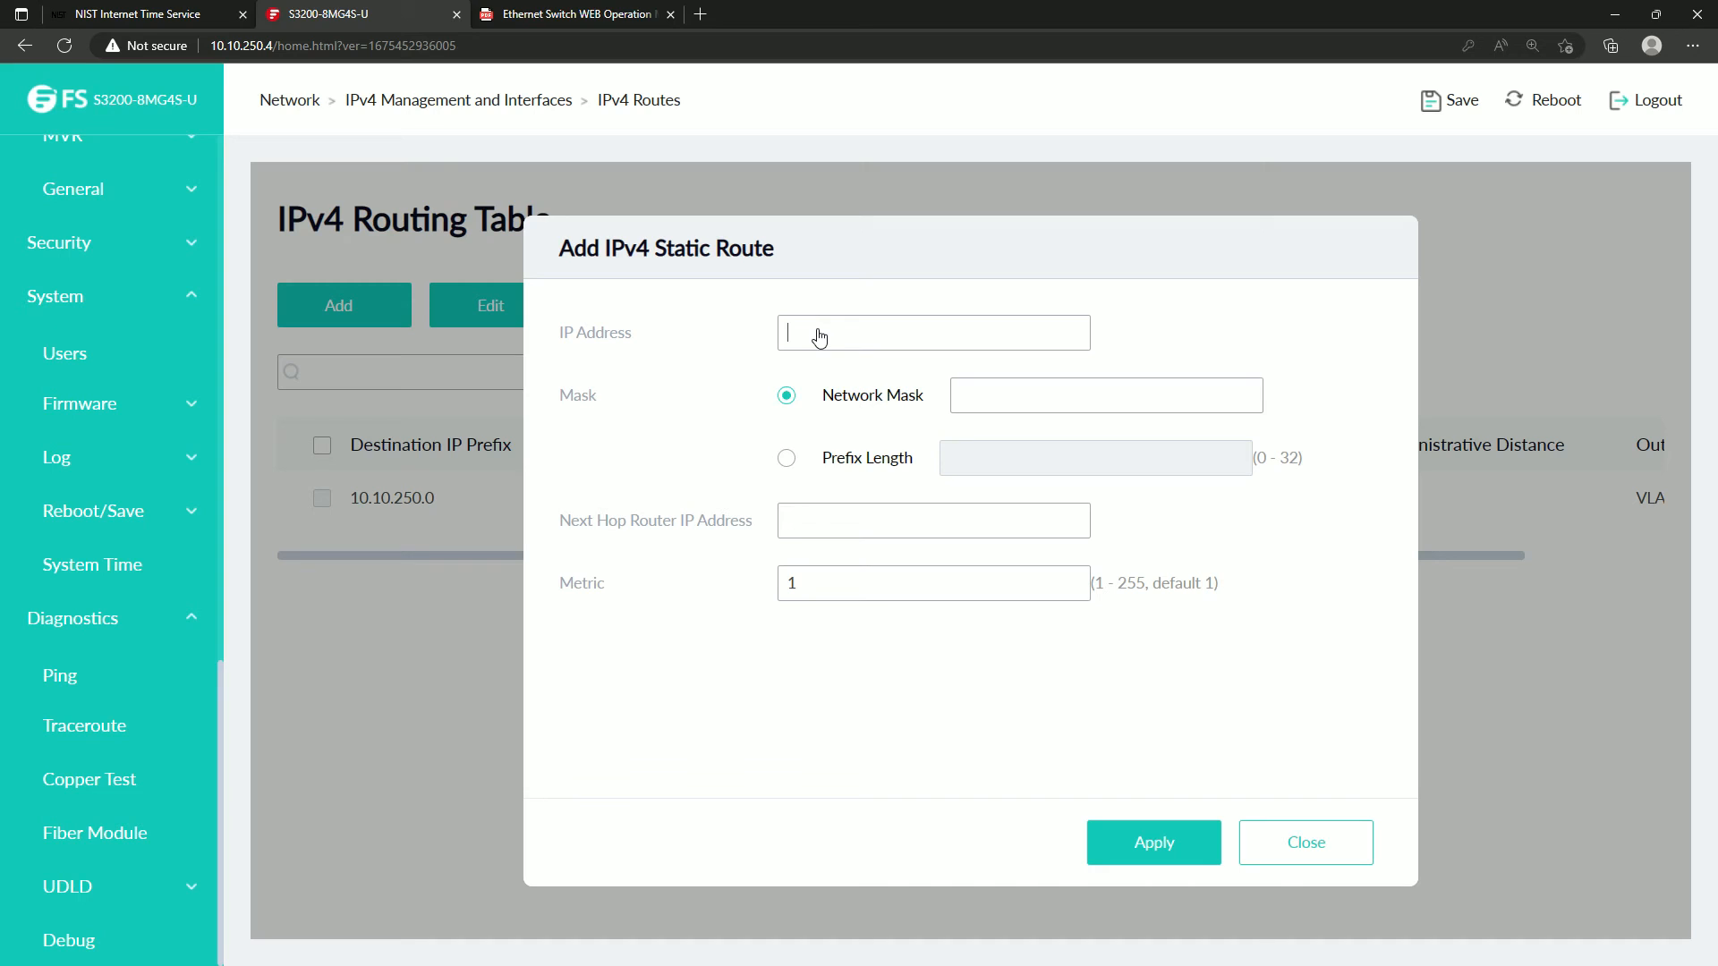
pyautogui.write('0.0.0.0')
pyautogui.click(1034, 397)
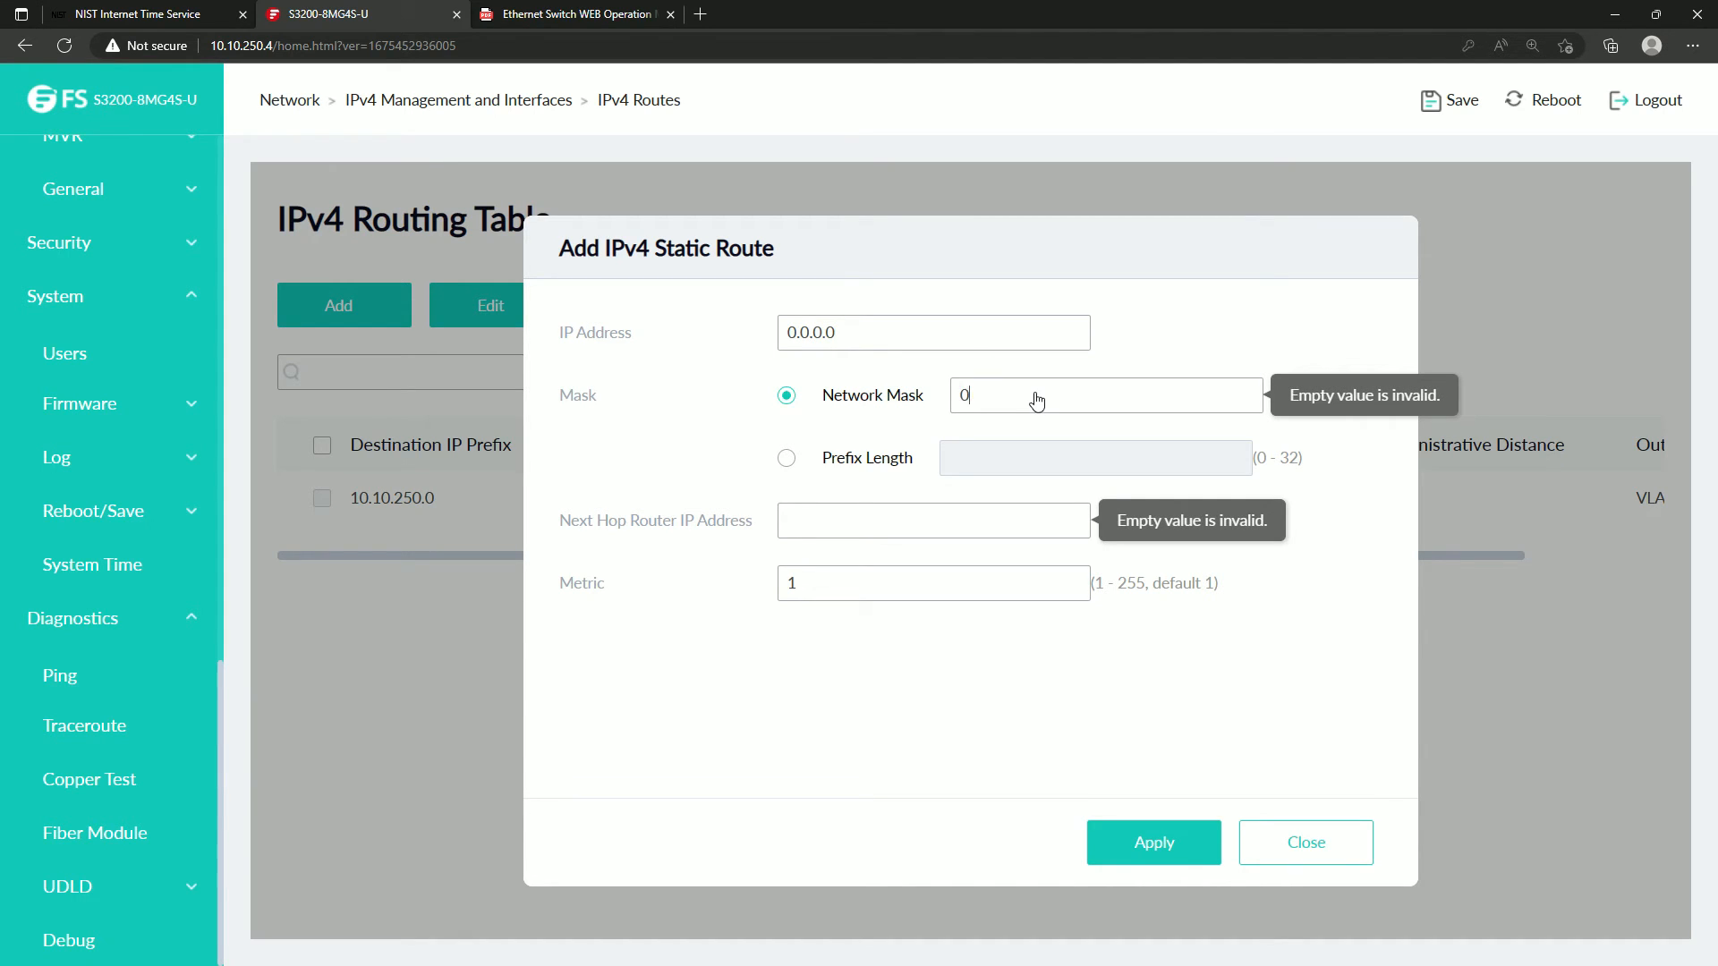
pyautogui.write('0.0.0.0')
pyautogui.click(865, 533)
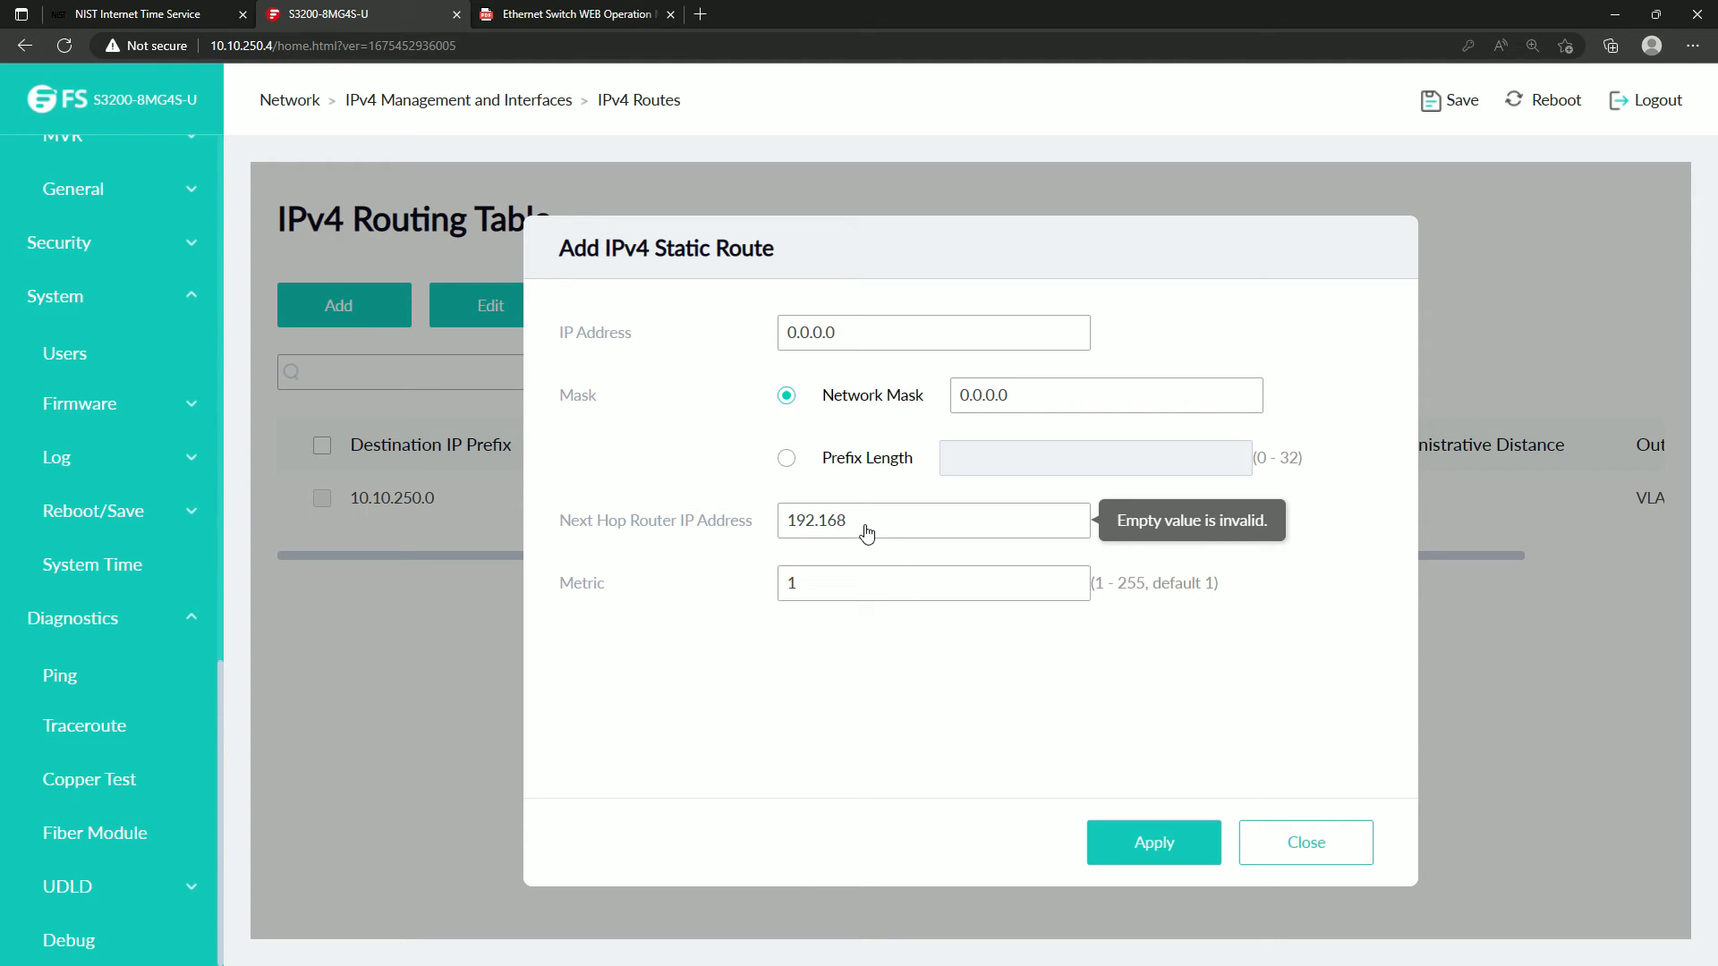
pyautogui.press('BackSpace')
pyautogui.press('BackSpace')
pyautogui.press('BackSpace')
pyautogui.press('BackSpace')
pyautogui.press('BackSpace')
pyautogui.write('2')
pyautogui.click(1147, 841)
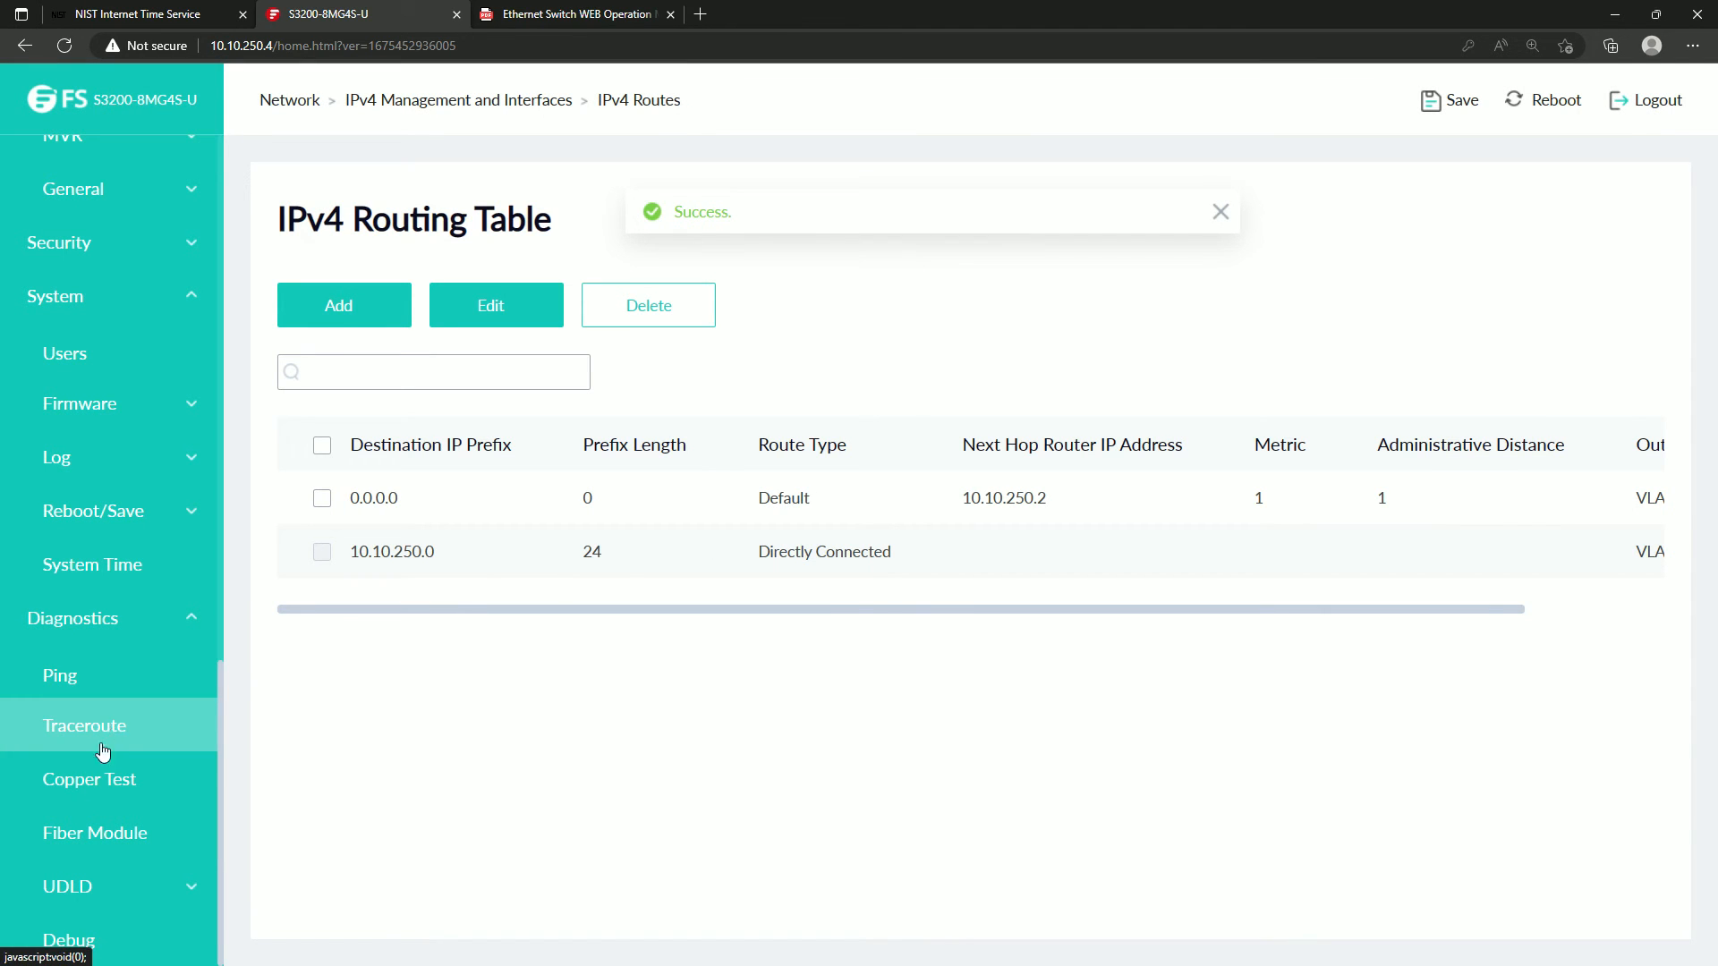
# Copy 132.163.96.1 from the NIST server list and ping it from the switch's diagnostics with the IPv4 address type.
pyautogui.click(87, 676)
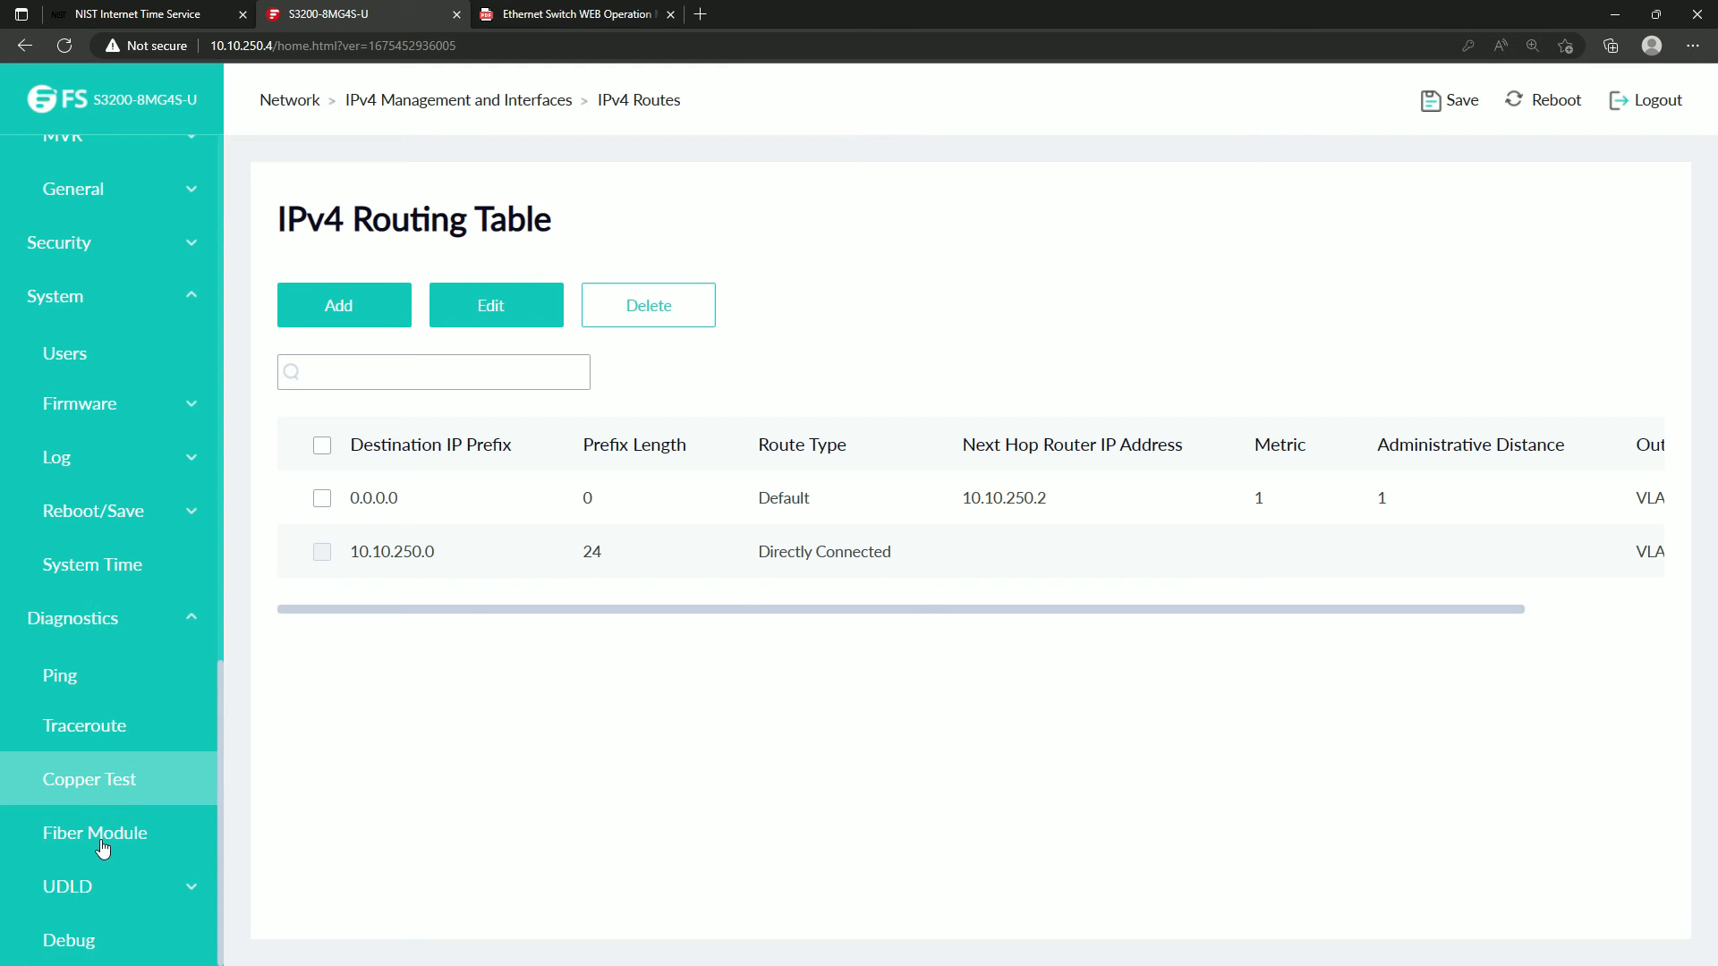
pyautogui.click(81, 689)
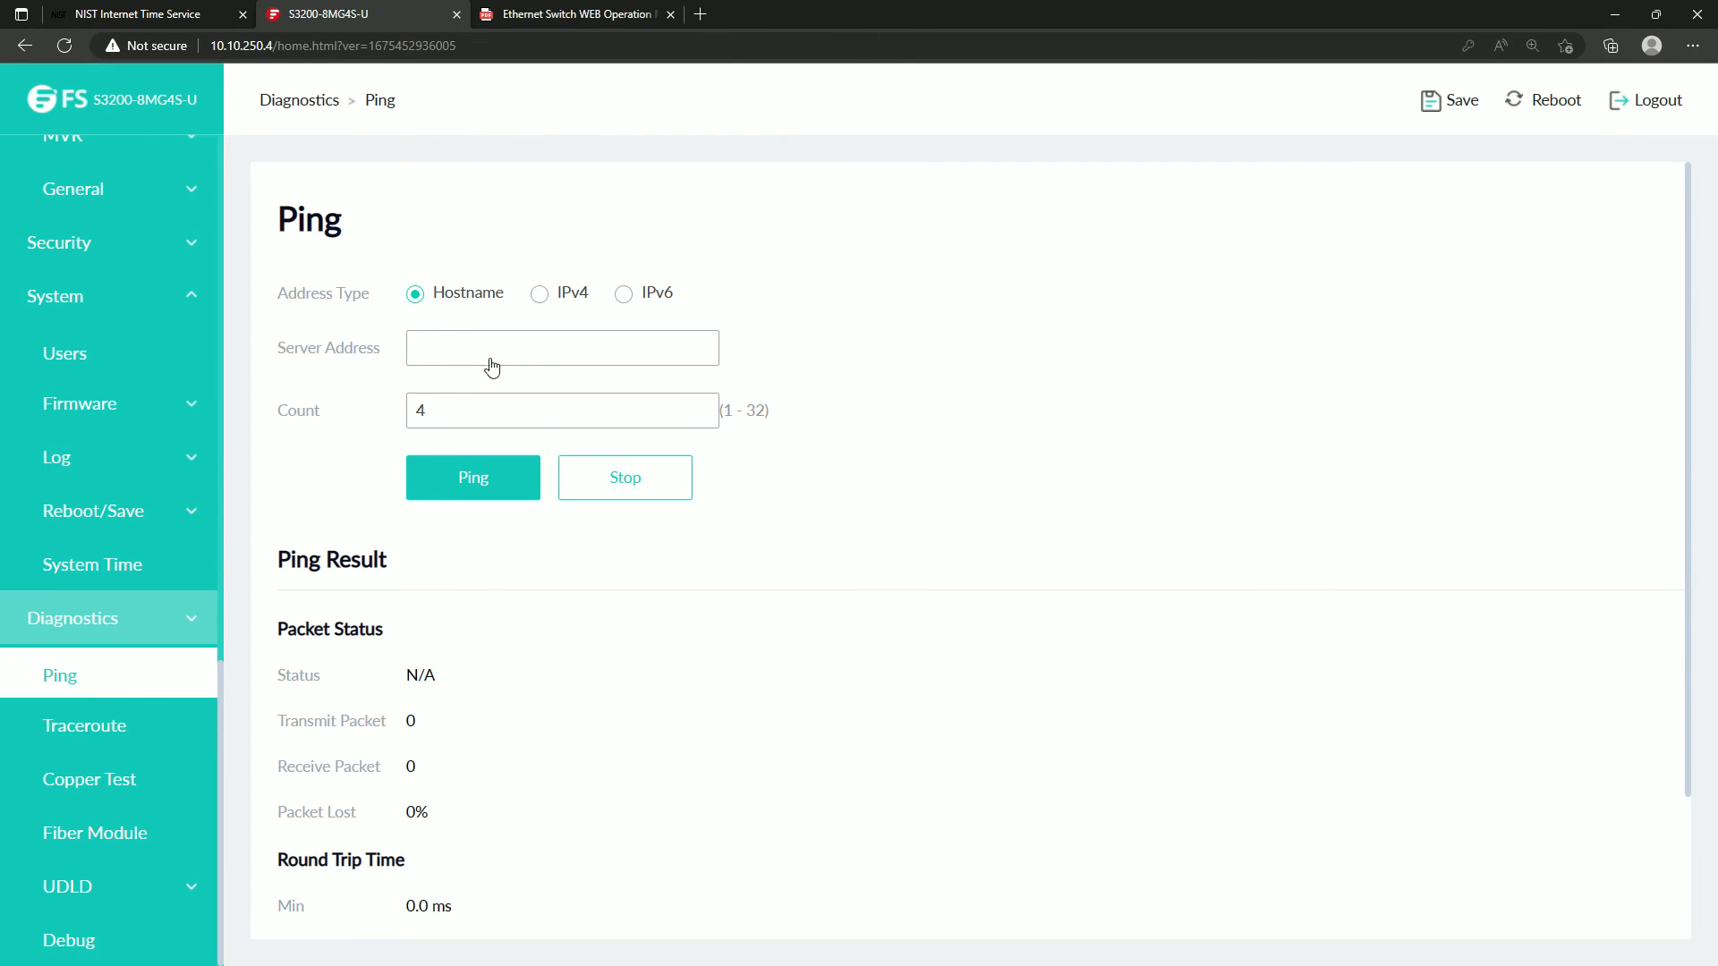
pyautogui.click(539, 294)
pyautogui.click(480, 363)
pyautogui.click(134, 13)
pyautogui.rightClick(558, 554)
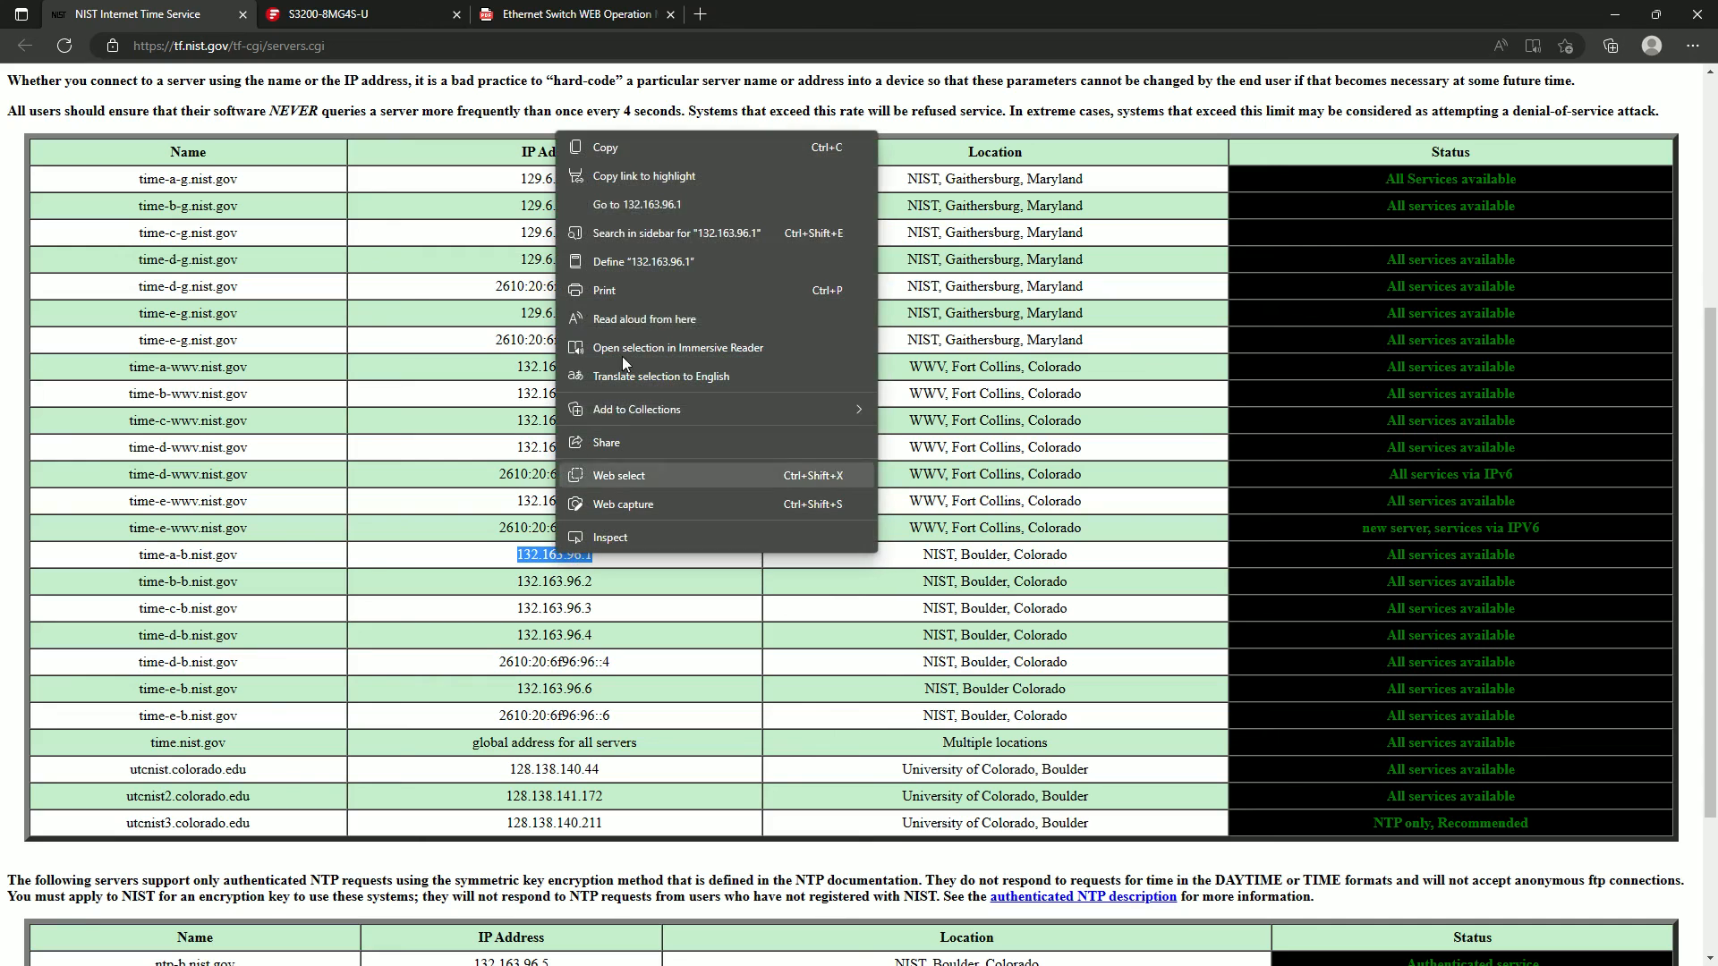
pyautogui.click(605, 149)
pyautogui.click(426, 8)
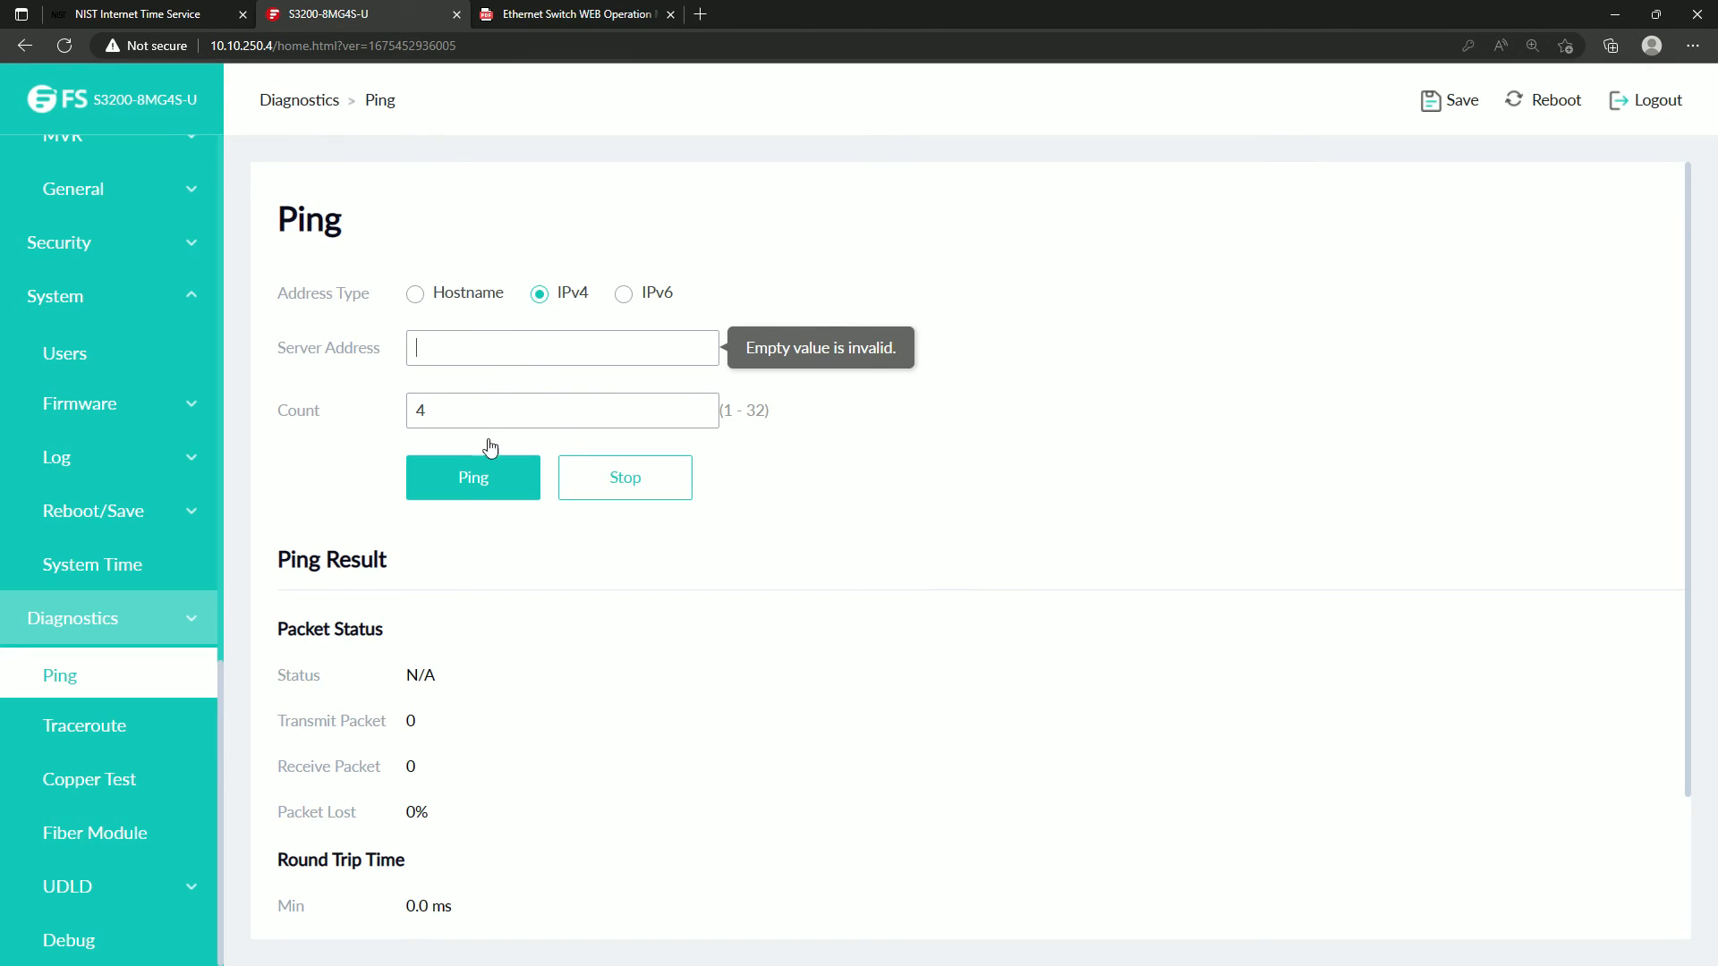
pyautogui.write('132.163.96.1')
pyautogui.click(468, 483)
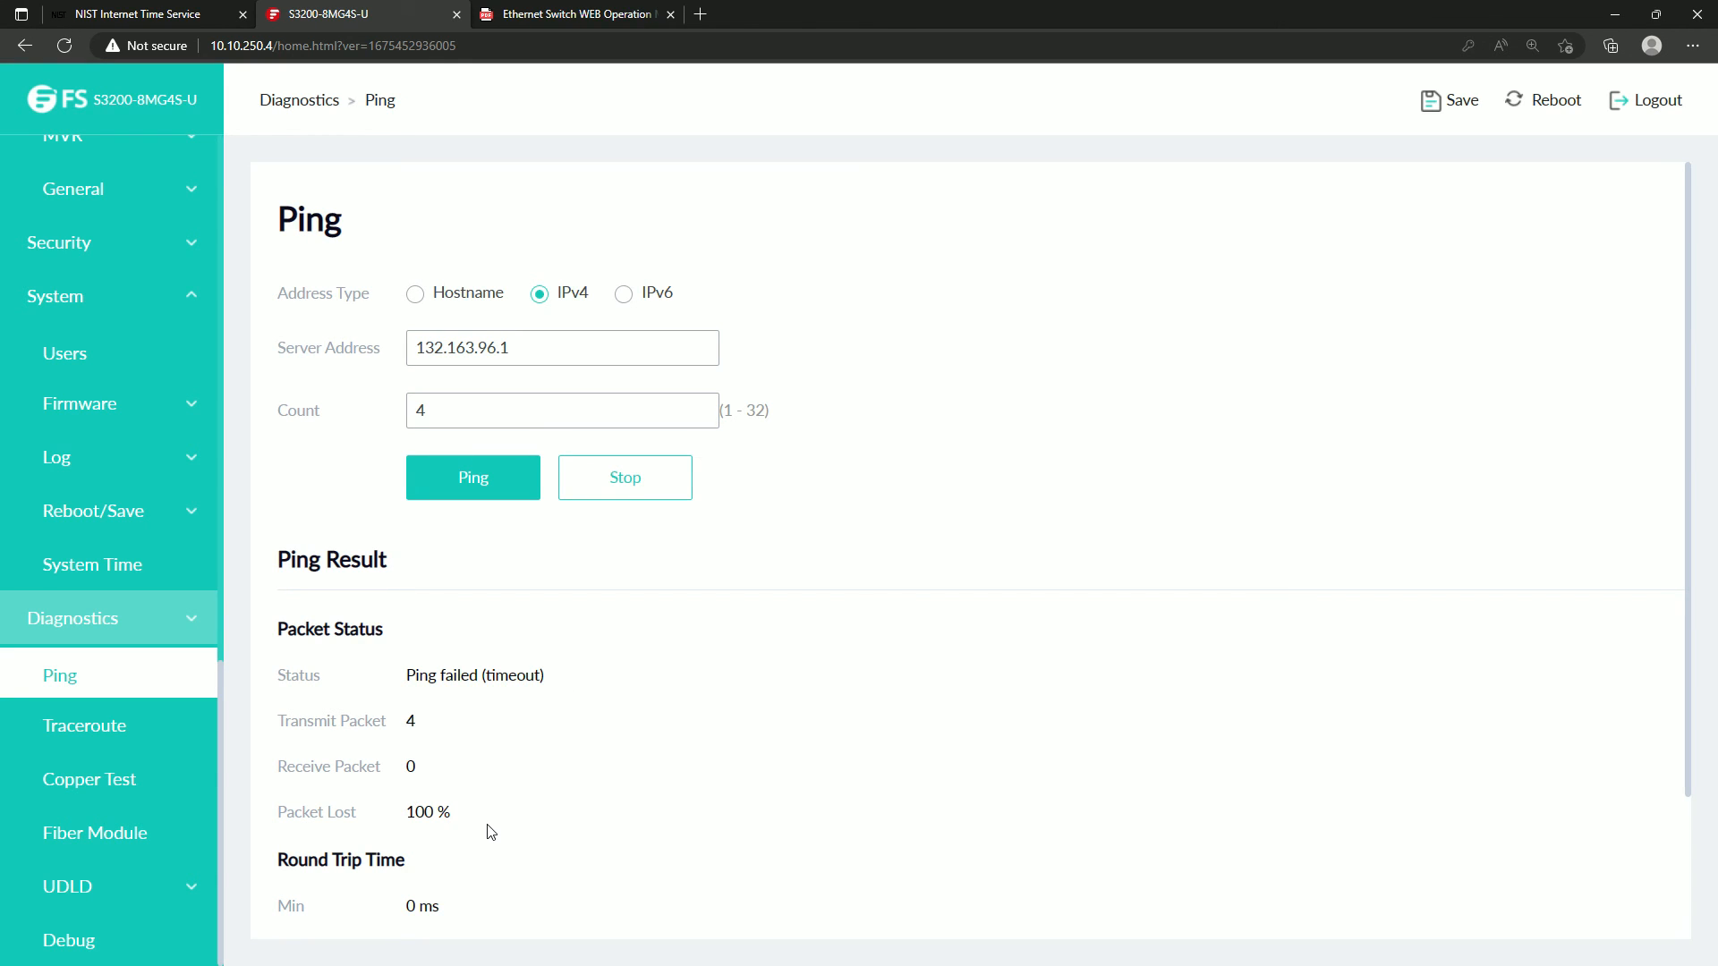
# Review the SNTP server, manual time and daylight saving settings on the System Time page.
pyautogui.scroll(3, 93, 602)
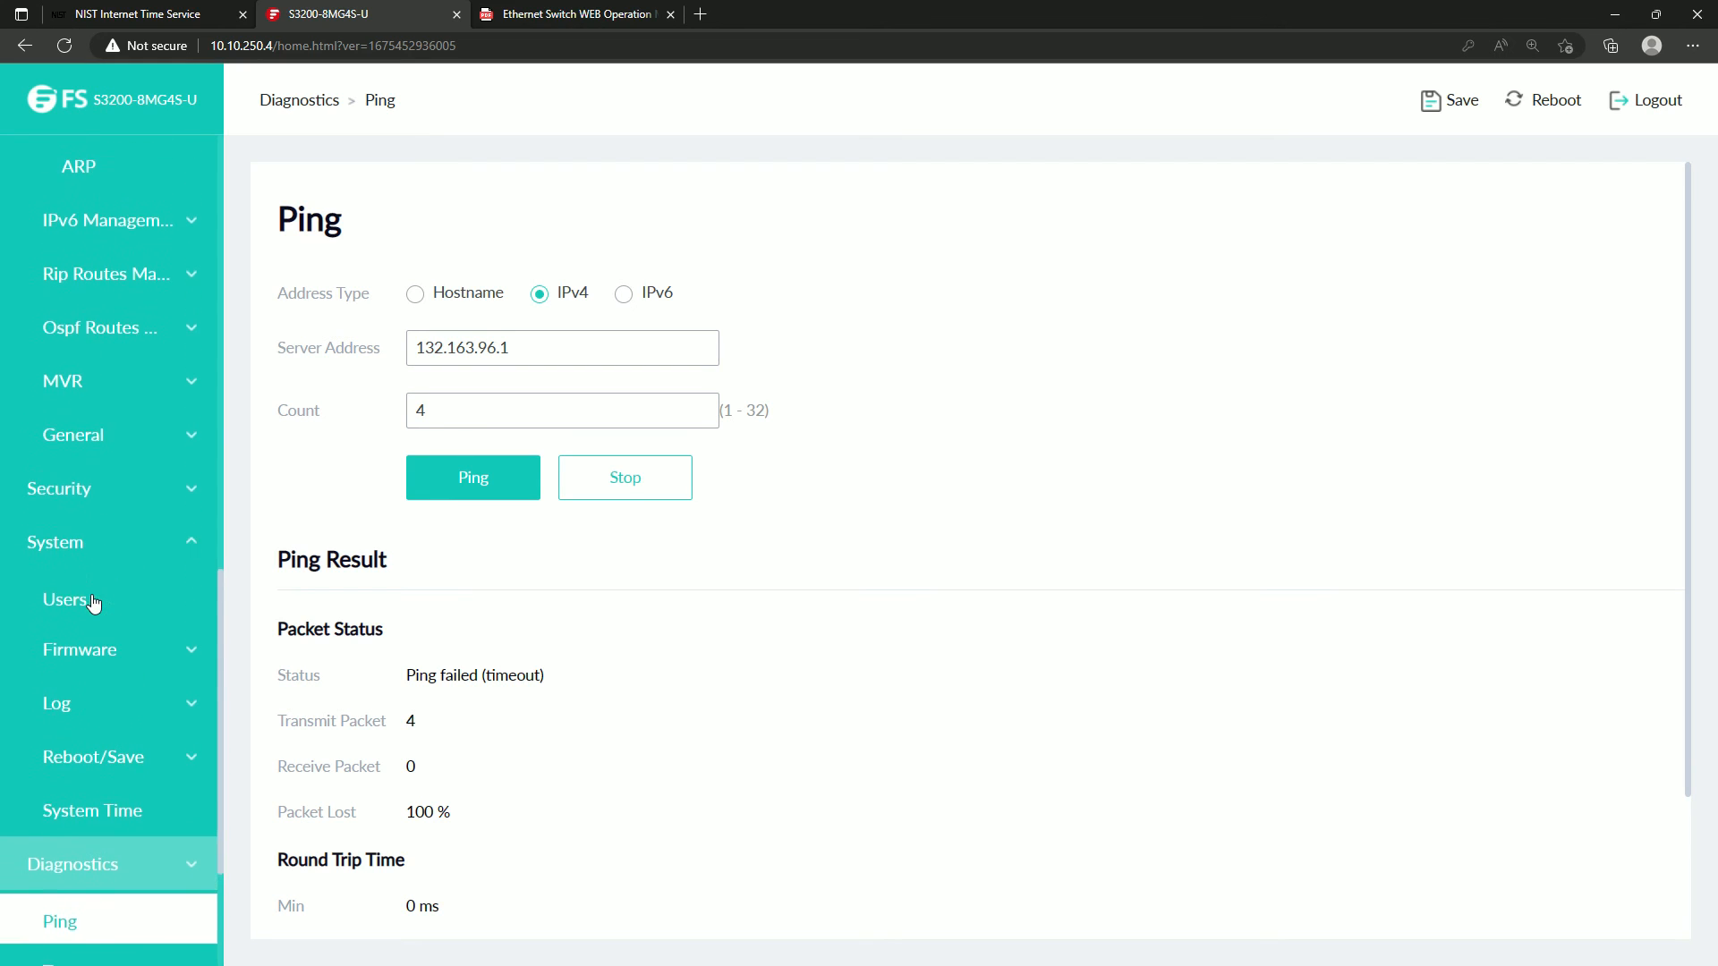
pyautogui.scroll(9, 93, 602)
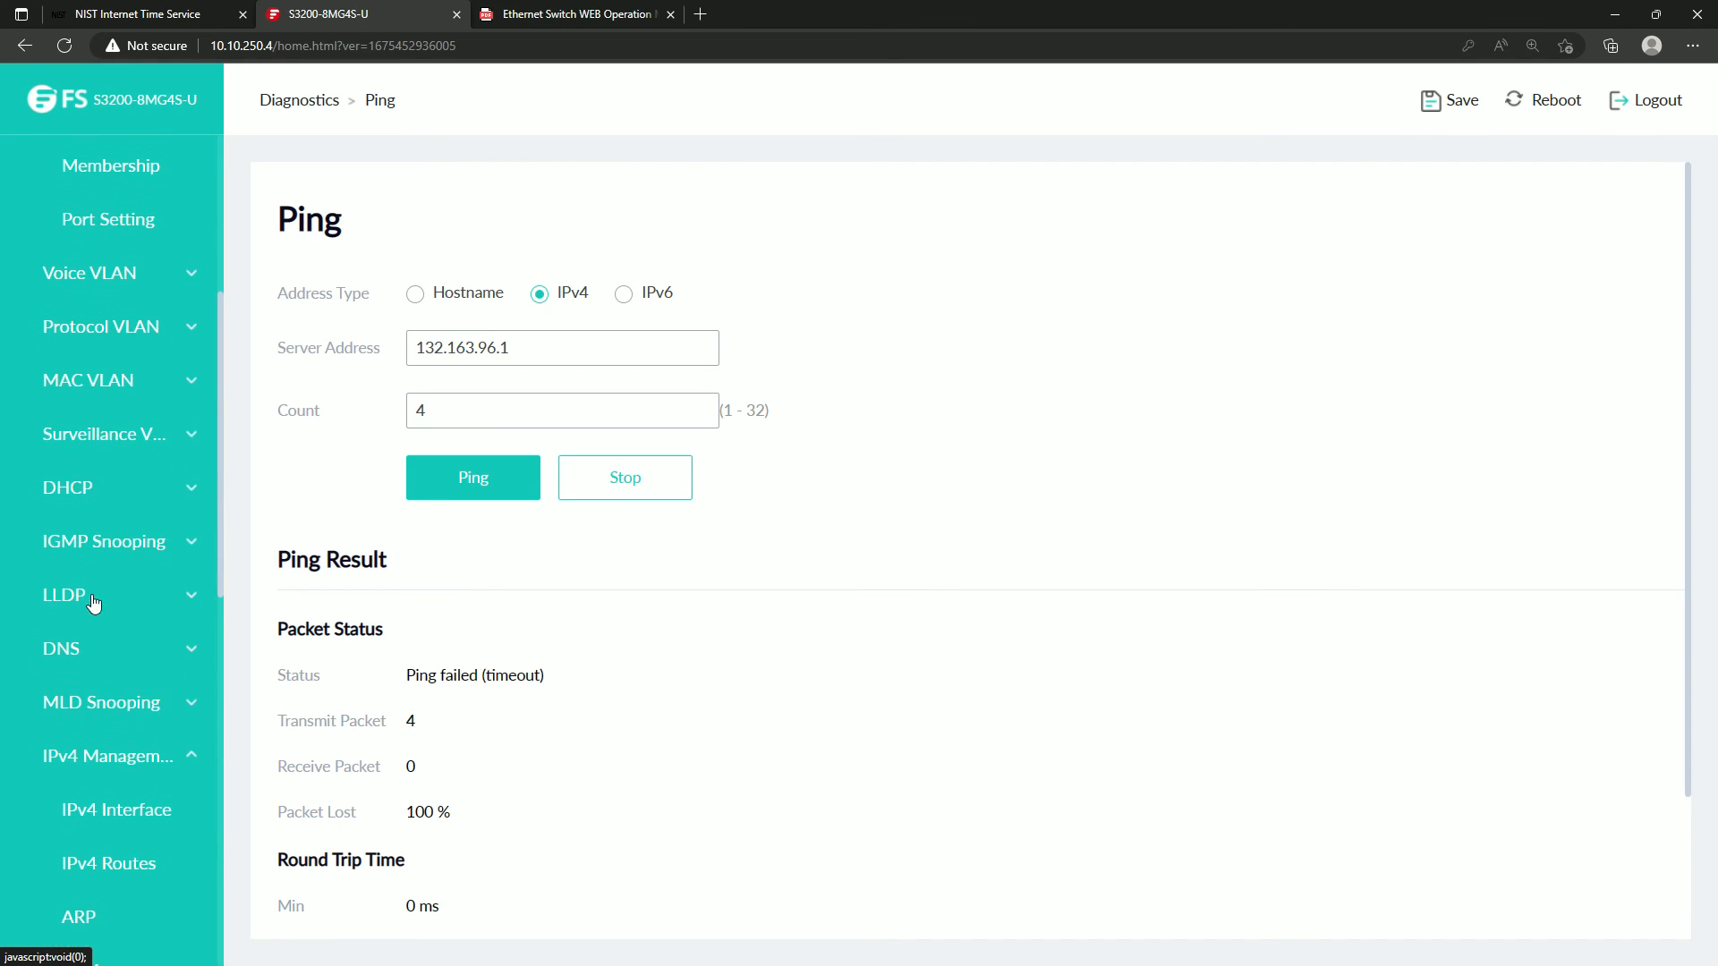
pyautogui.scroll(-1, 93, 602)
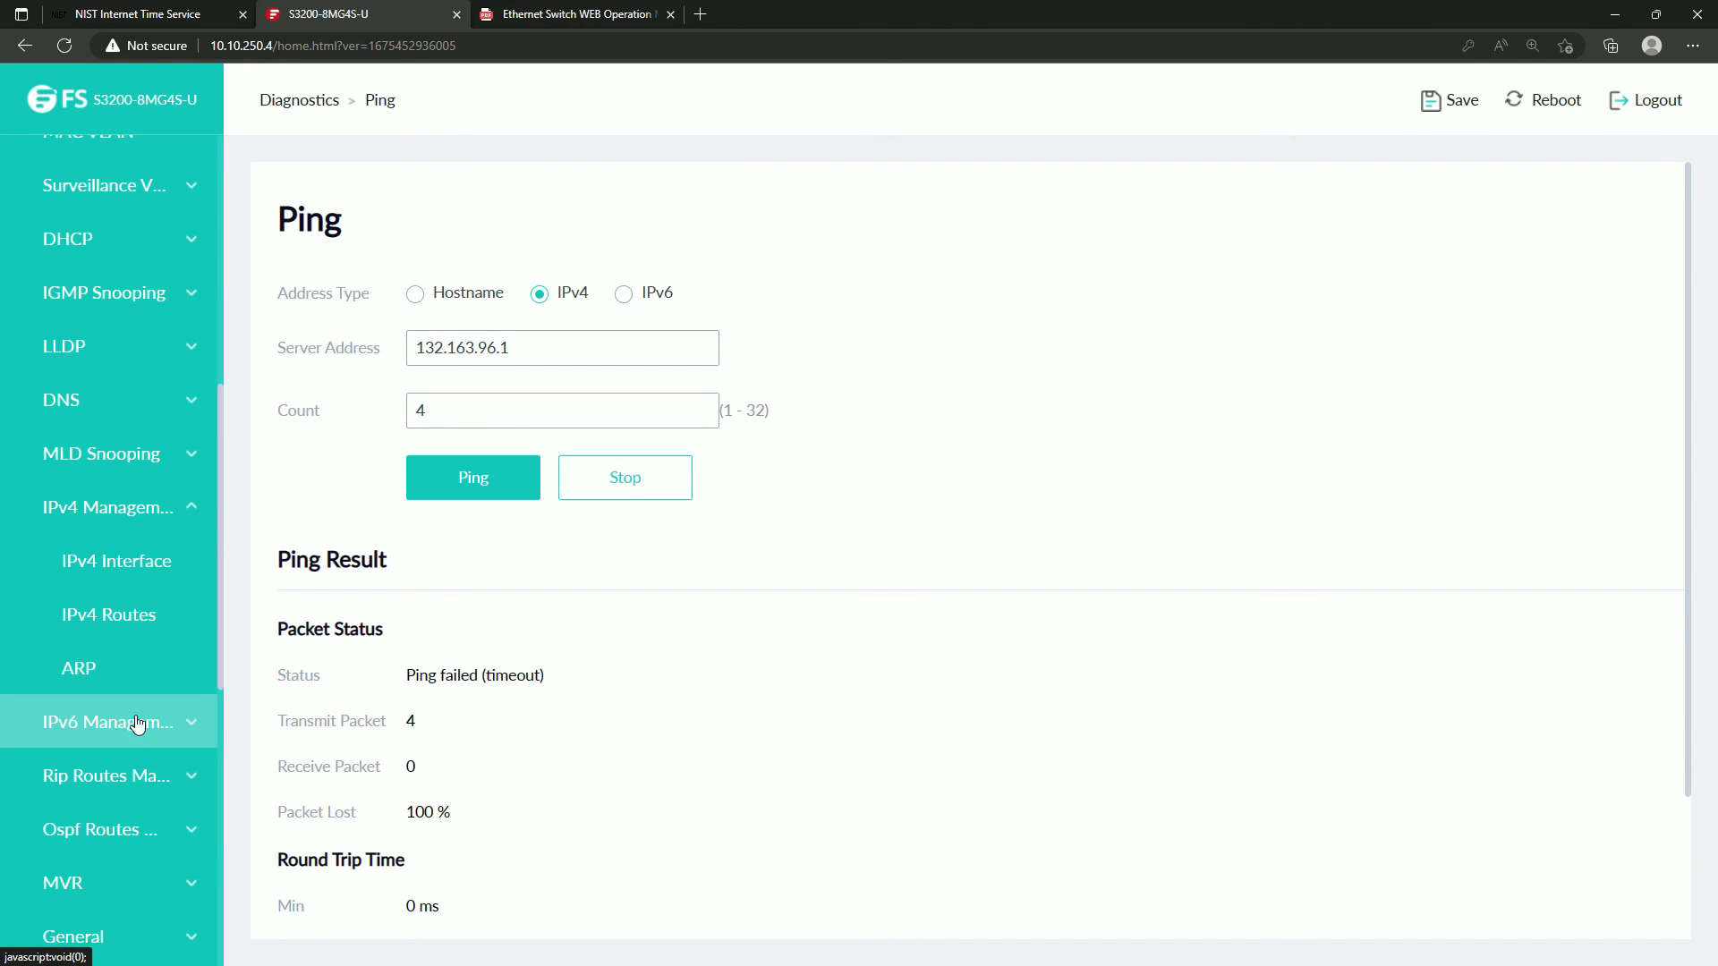
pyautogui.scroll(5, 95, 740)
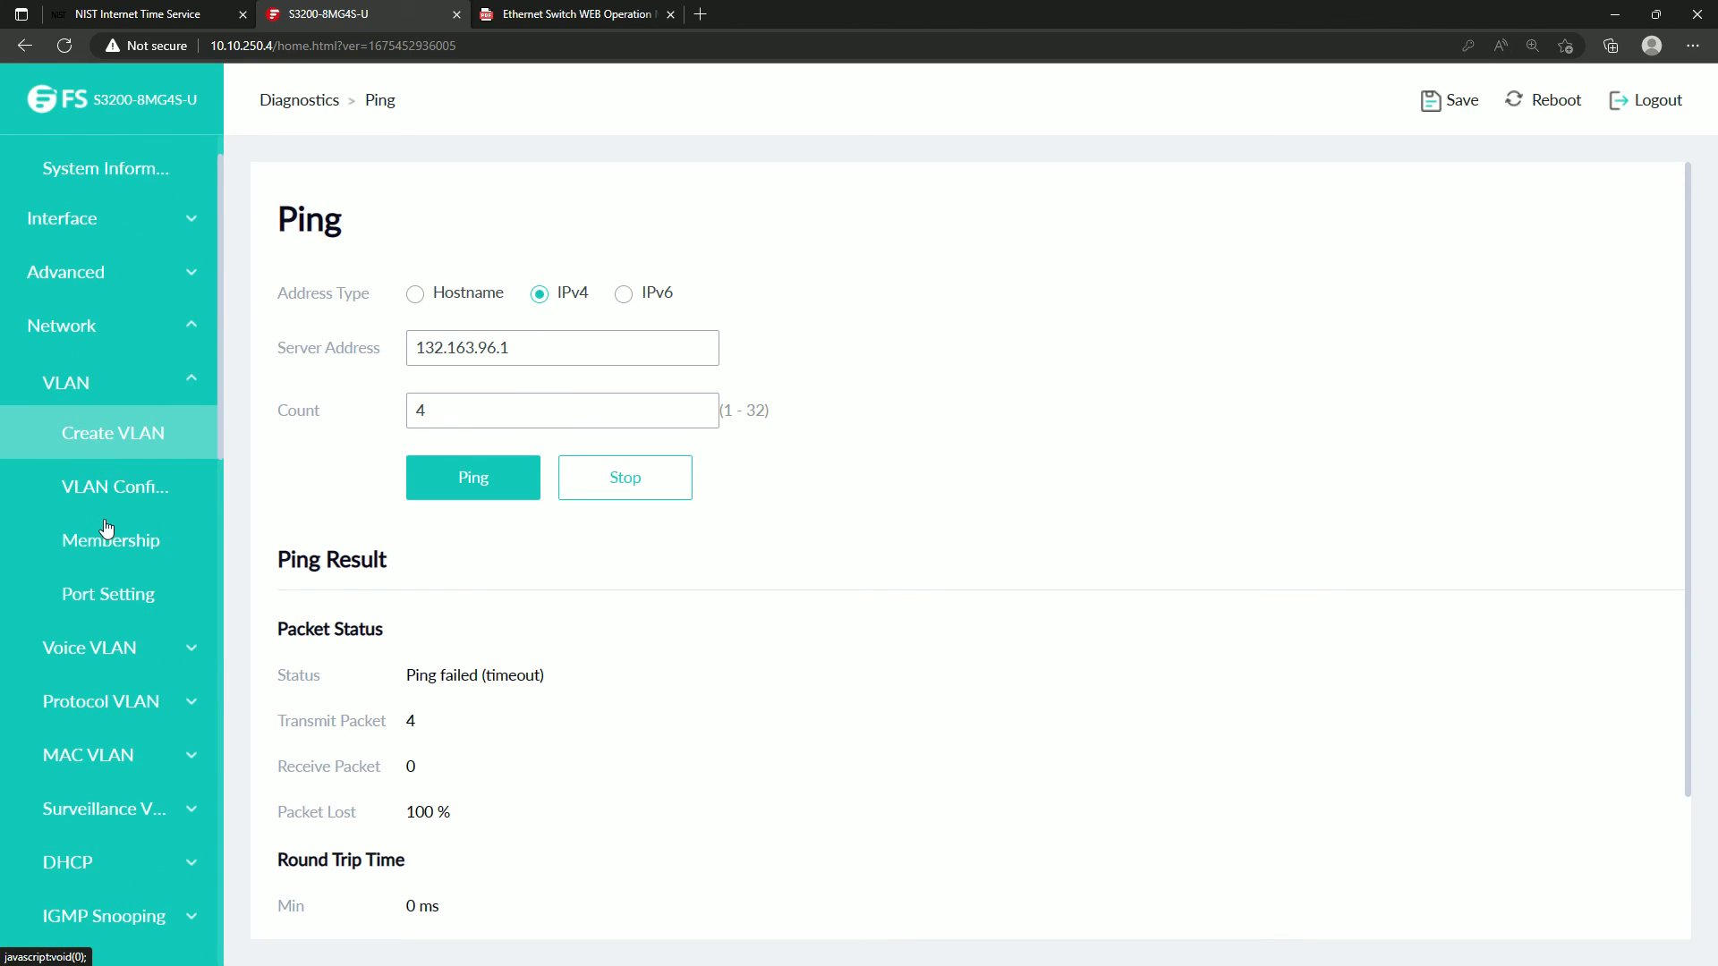
pyautogui.scroll(-4, 104, 536)
pyautogui.scroll(-9, 96, 612)
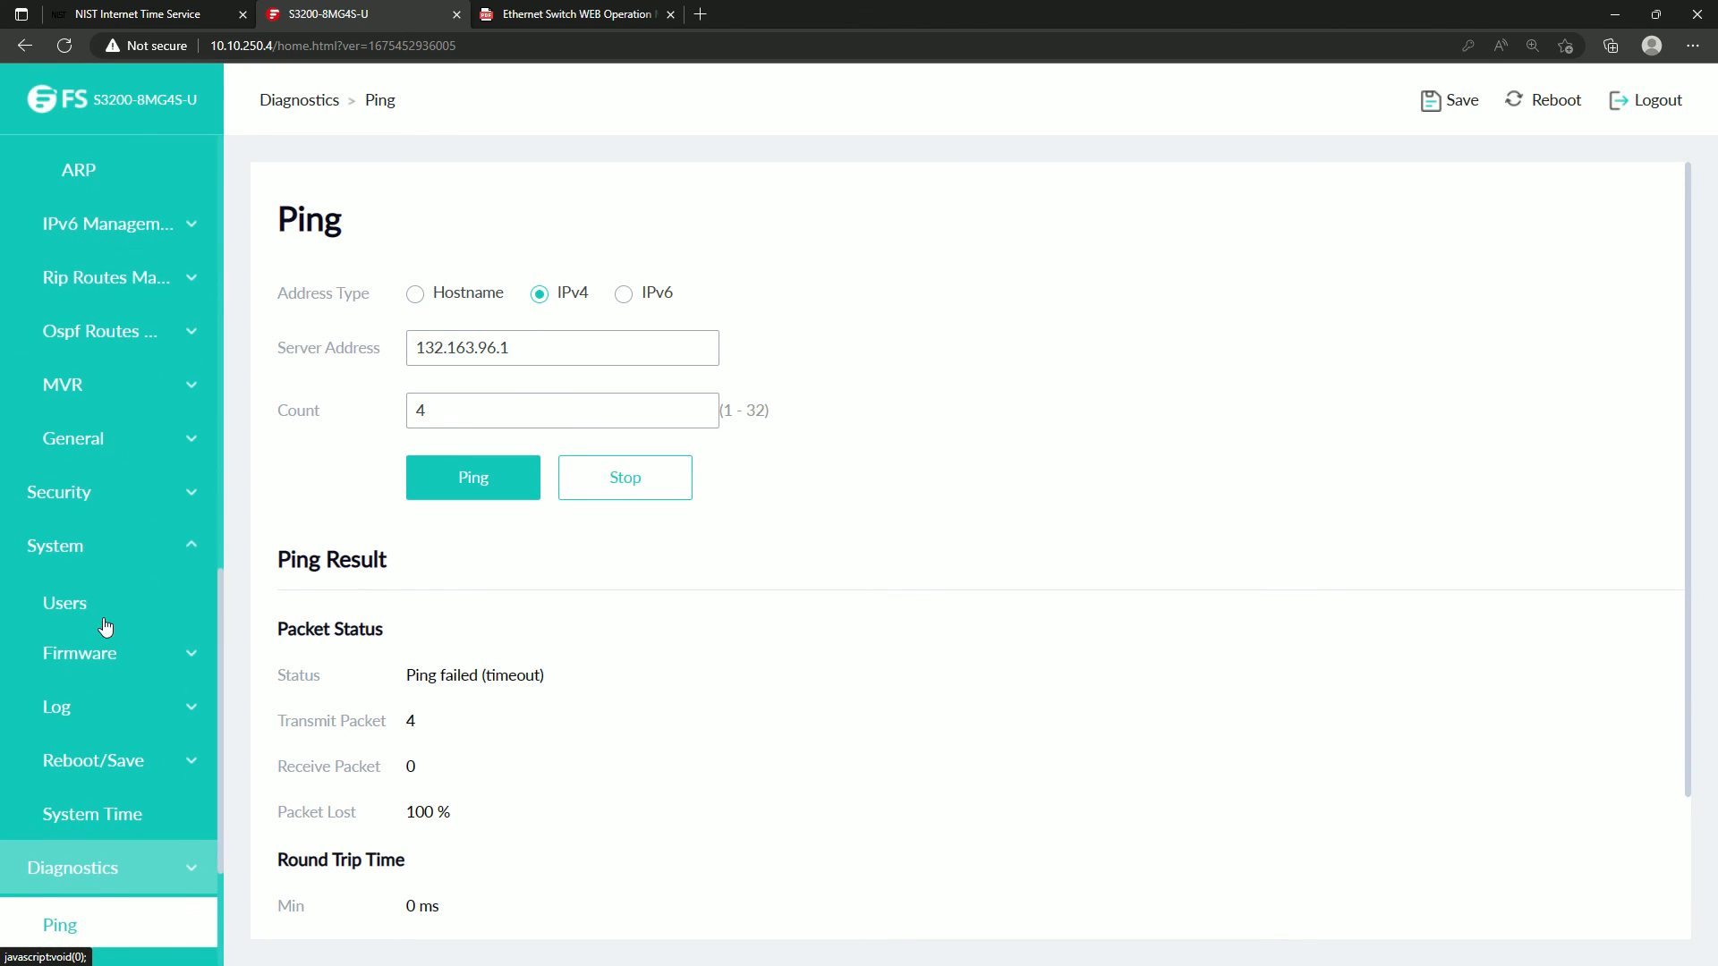
pyautogui.click(112, 819)
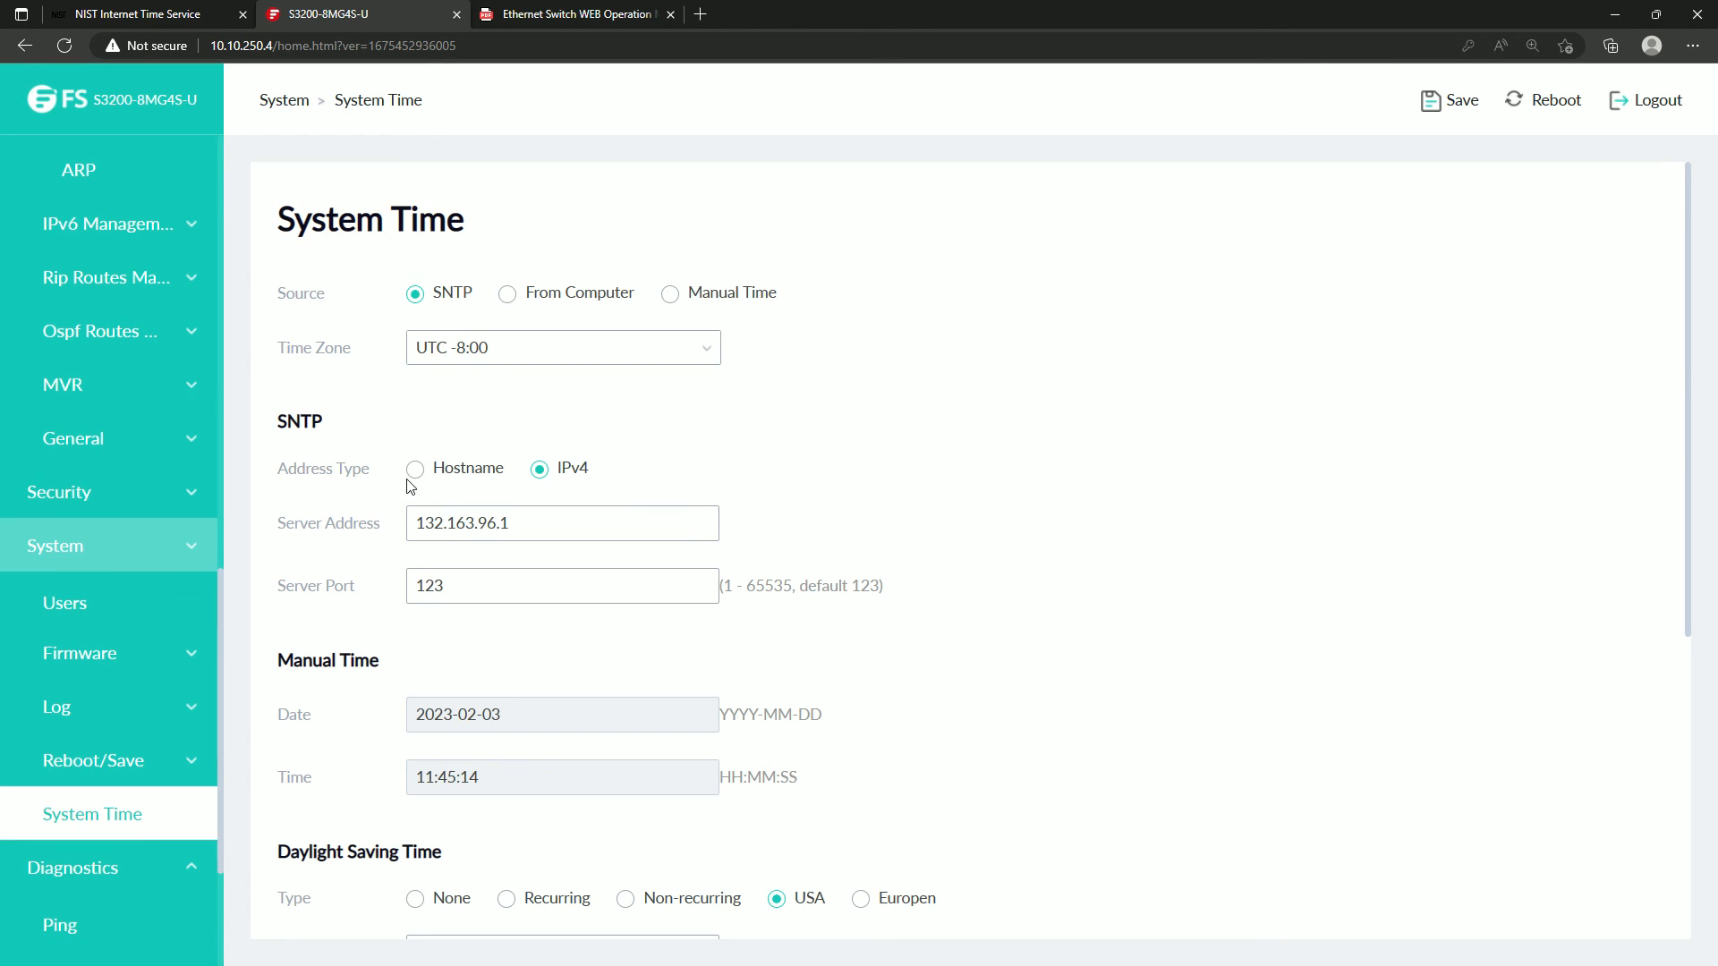
pyautogui.scroll(-3, 519, 590)
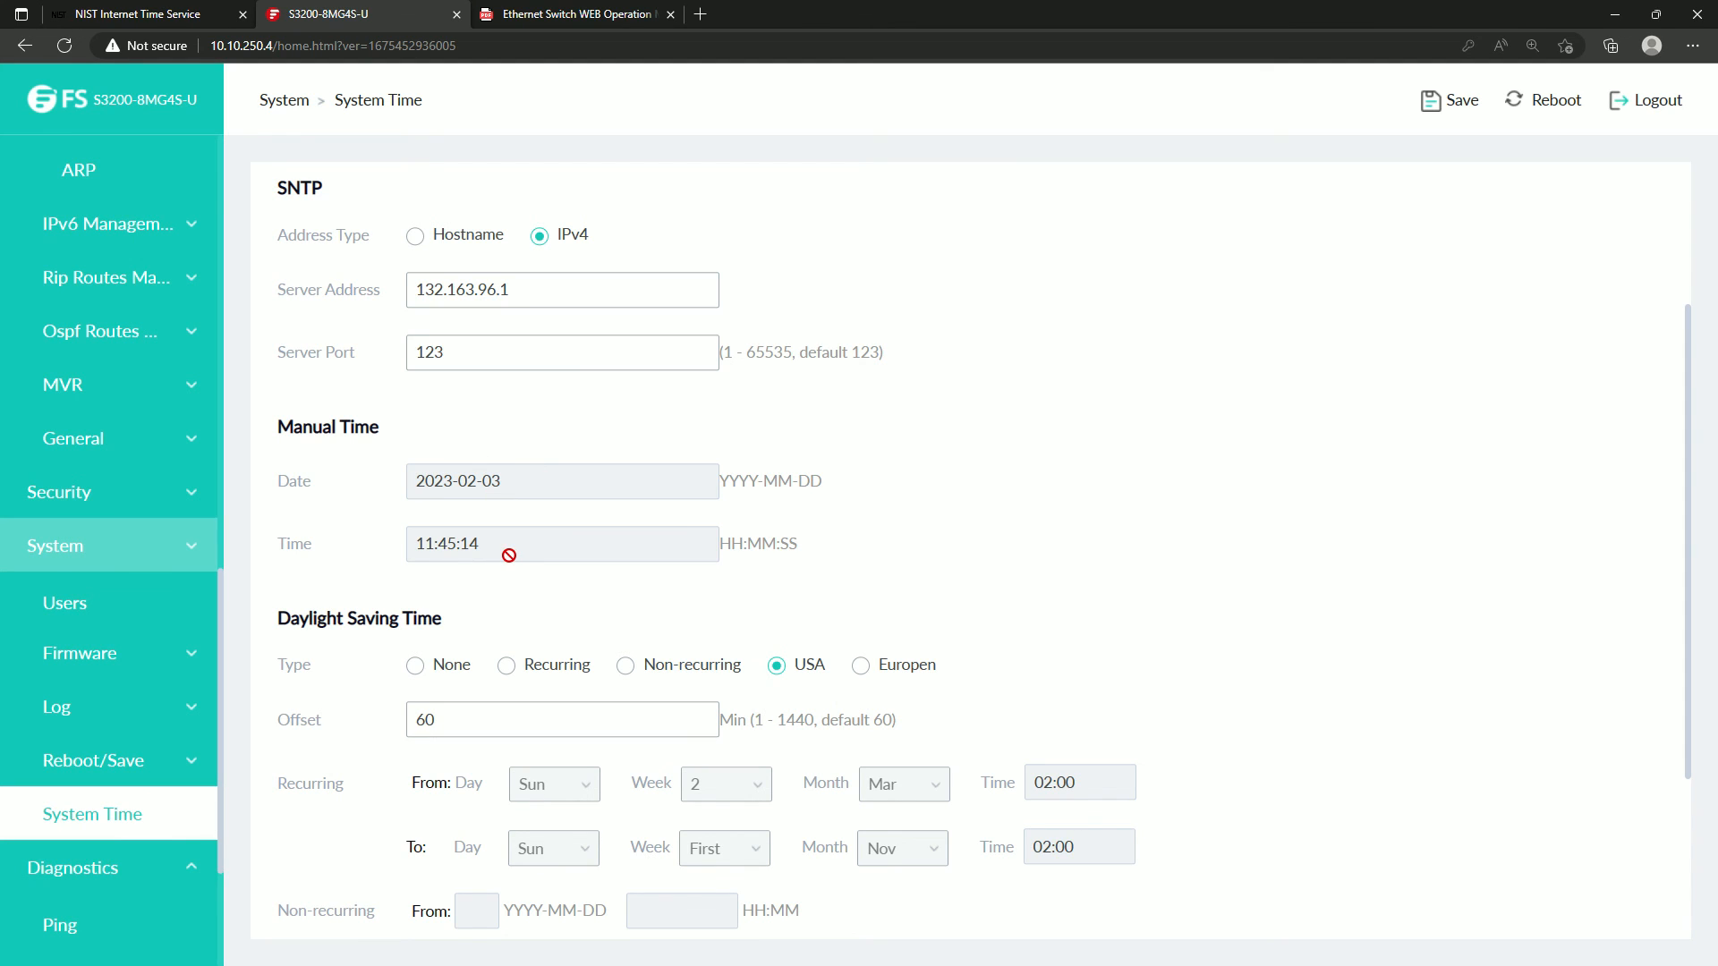
# Review the VLAN 1 entry's address, mask and role settings in the IPv4 Interface table, and close them without changes.
pyautogui.scroll(8, 89, 483)
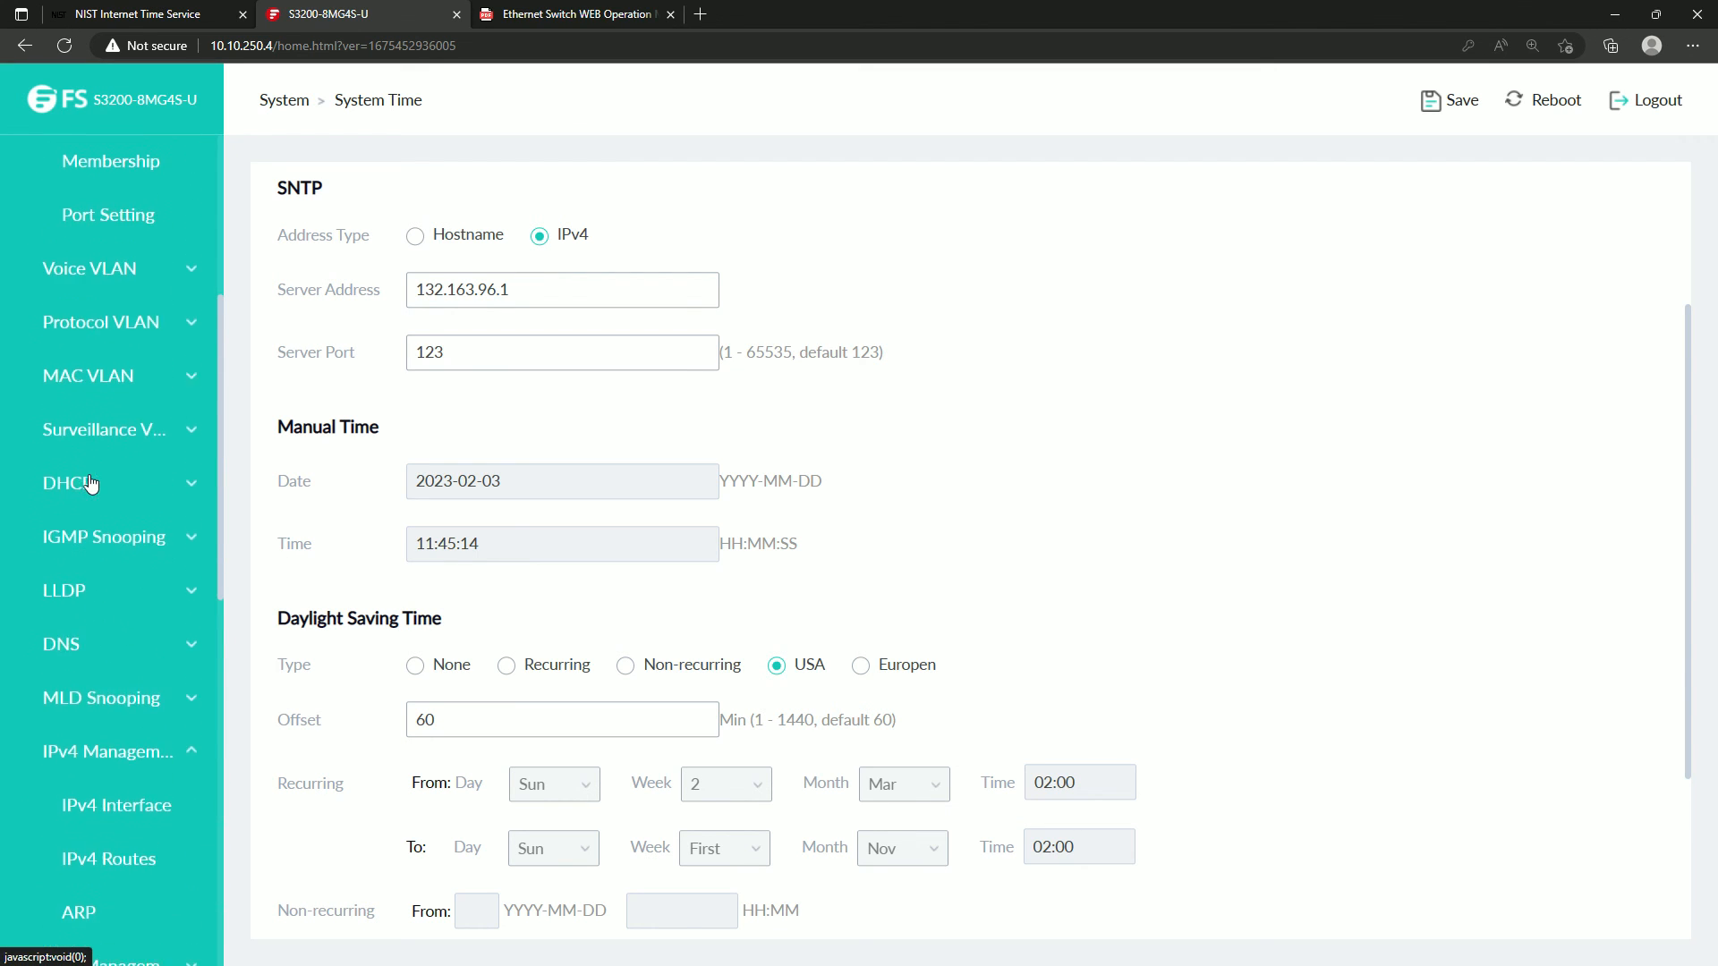
pyautogui.scroll(5, 89, 483)
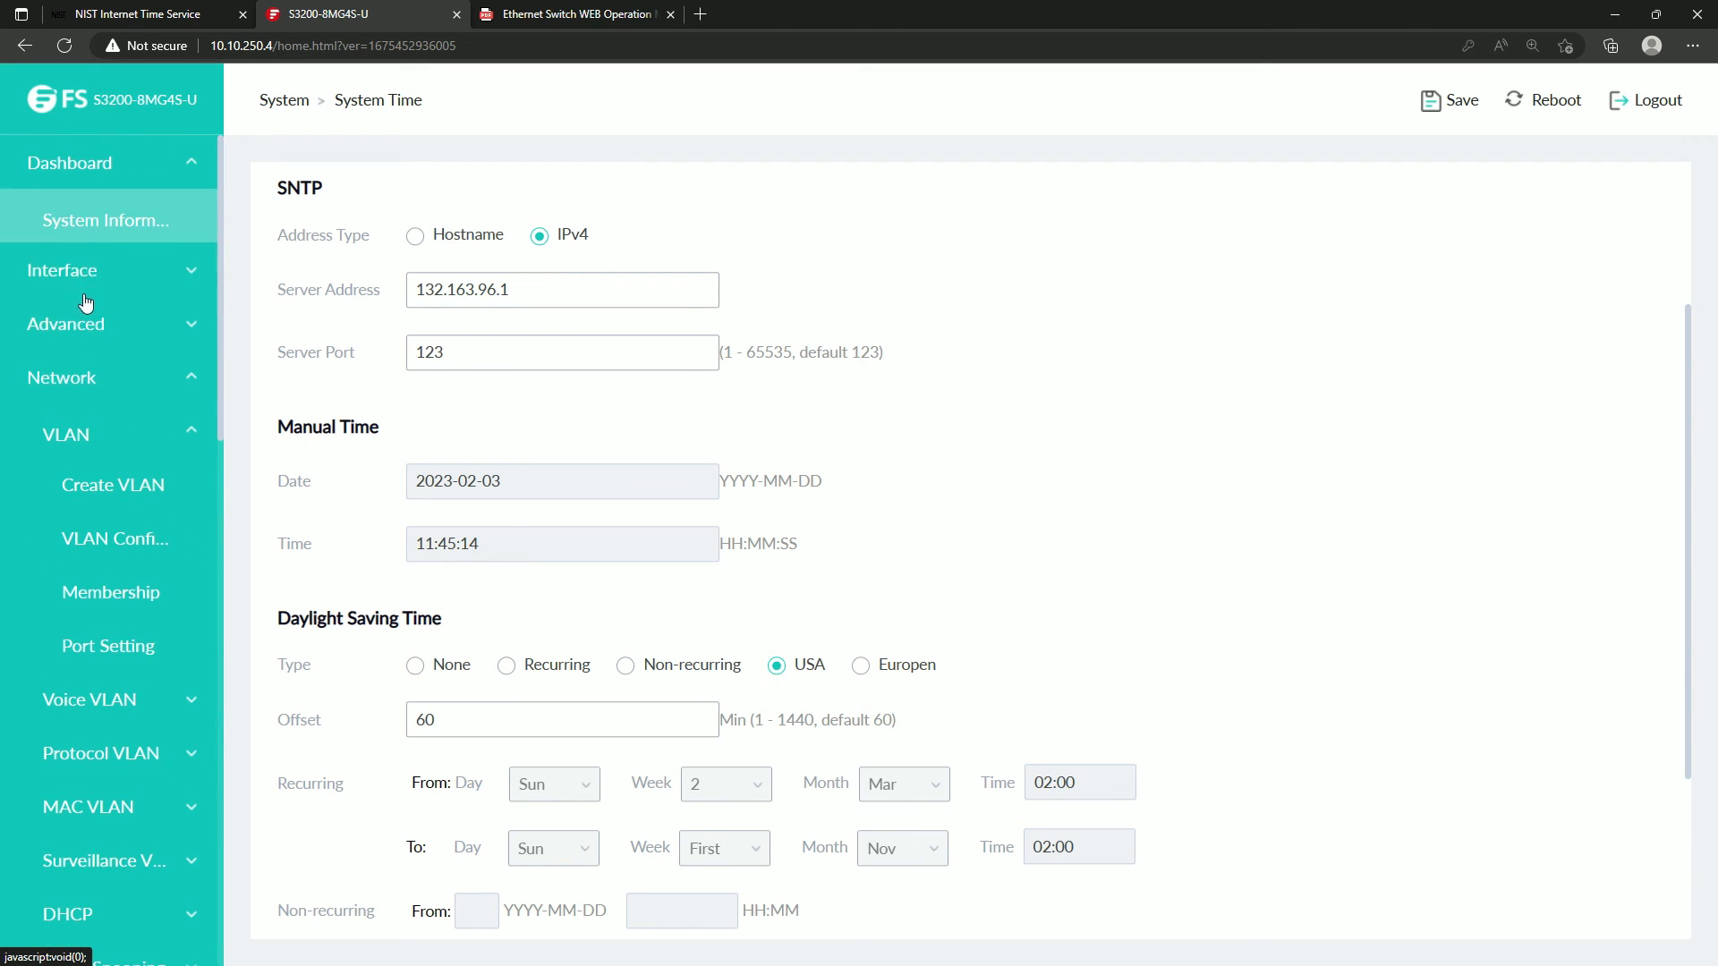
pyautogui.scroll(-3, 116, 752)
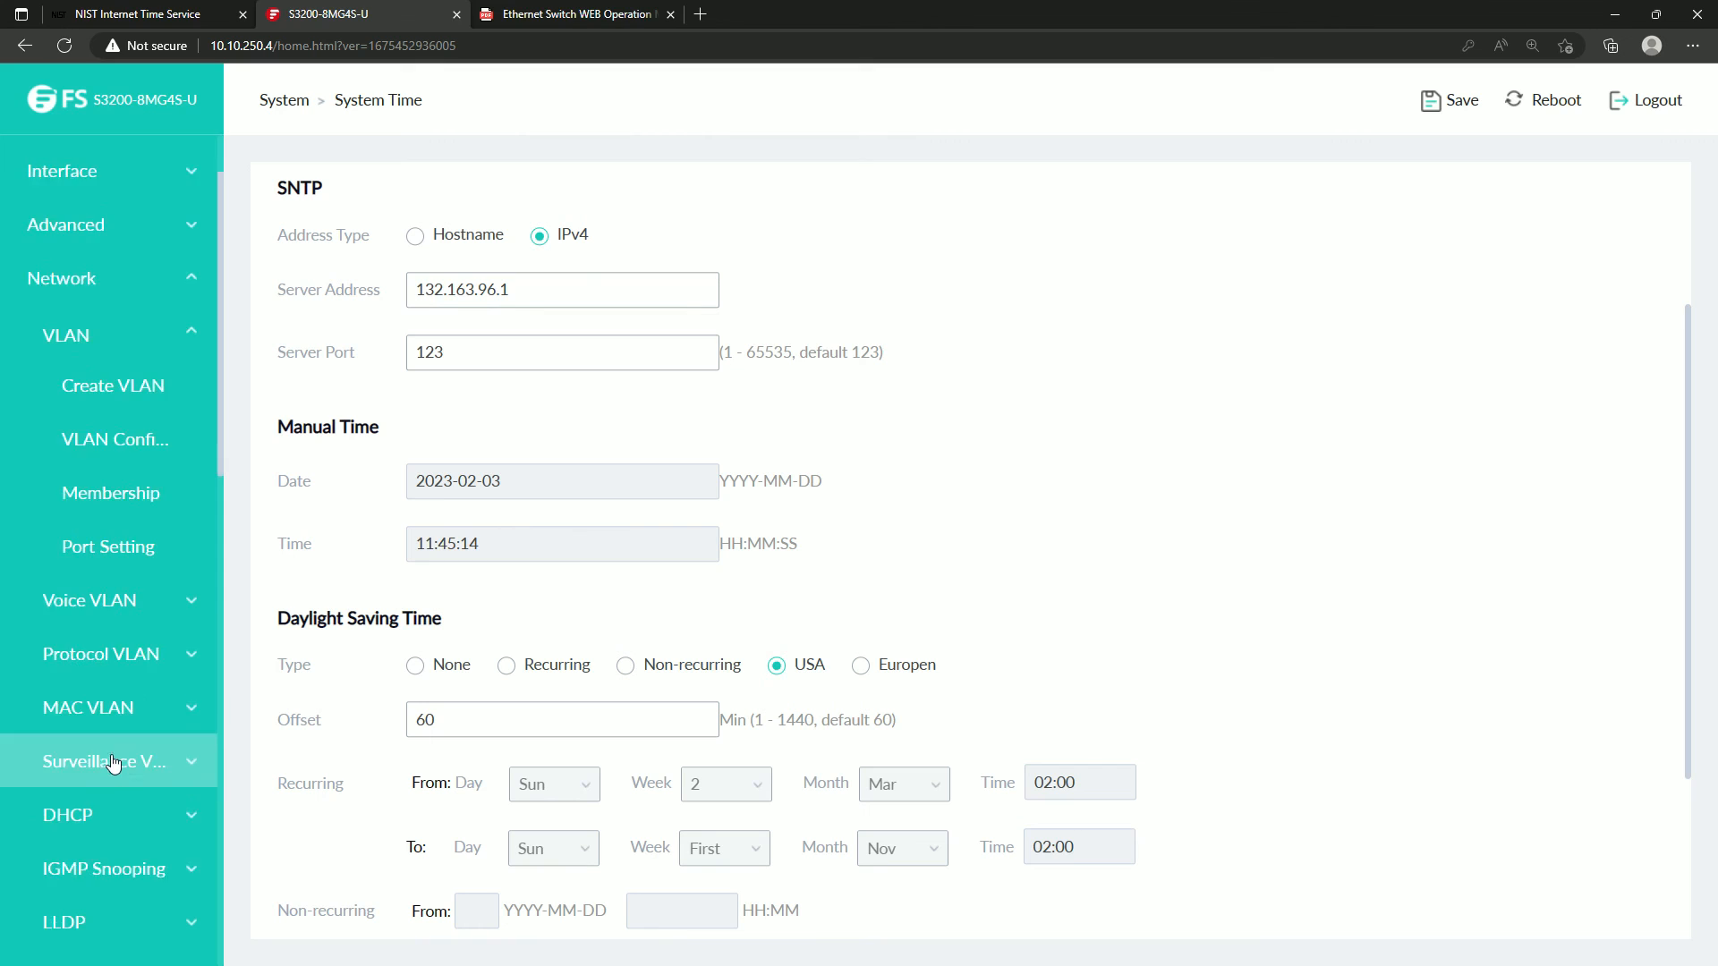
pyautogui.scroll(-3, 124, 704)
pyautogui.click(123, 704)
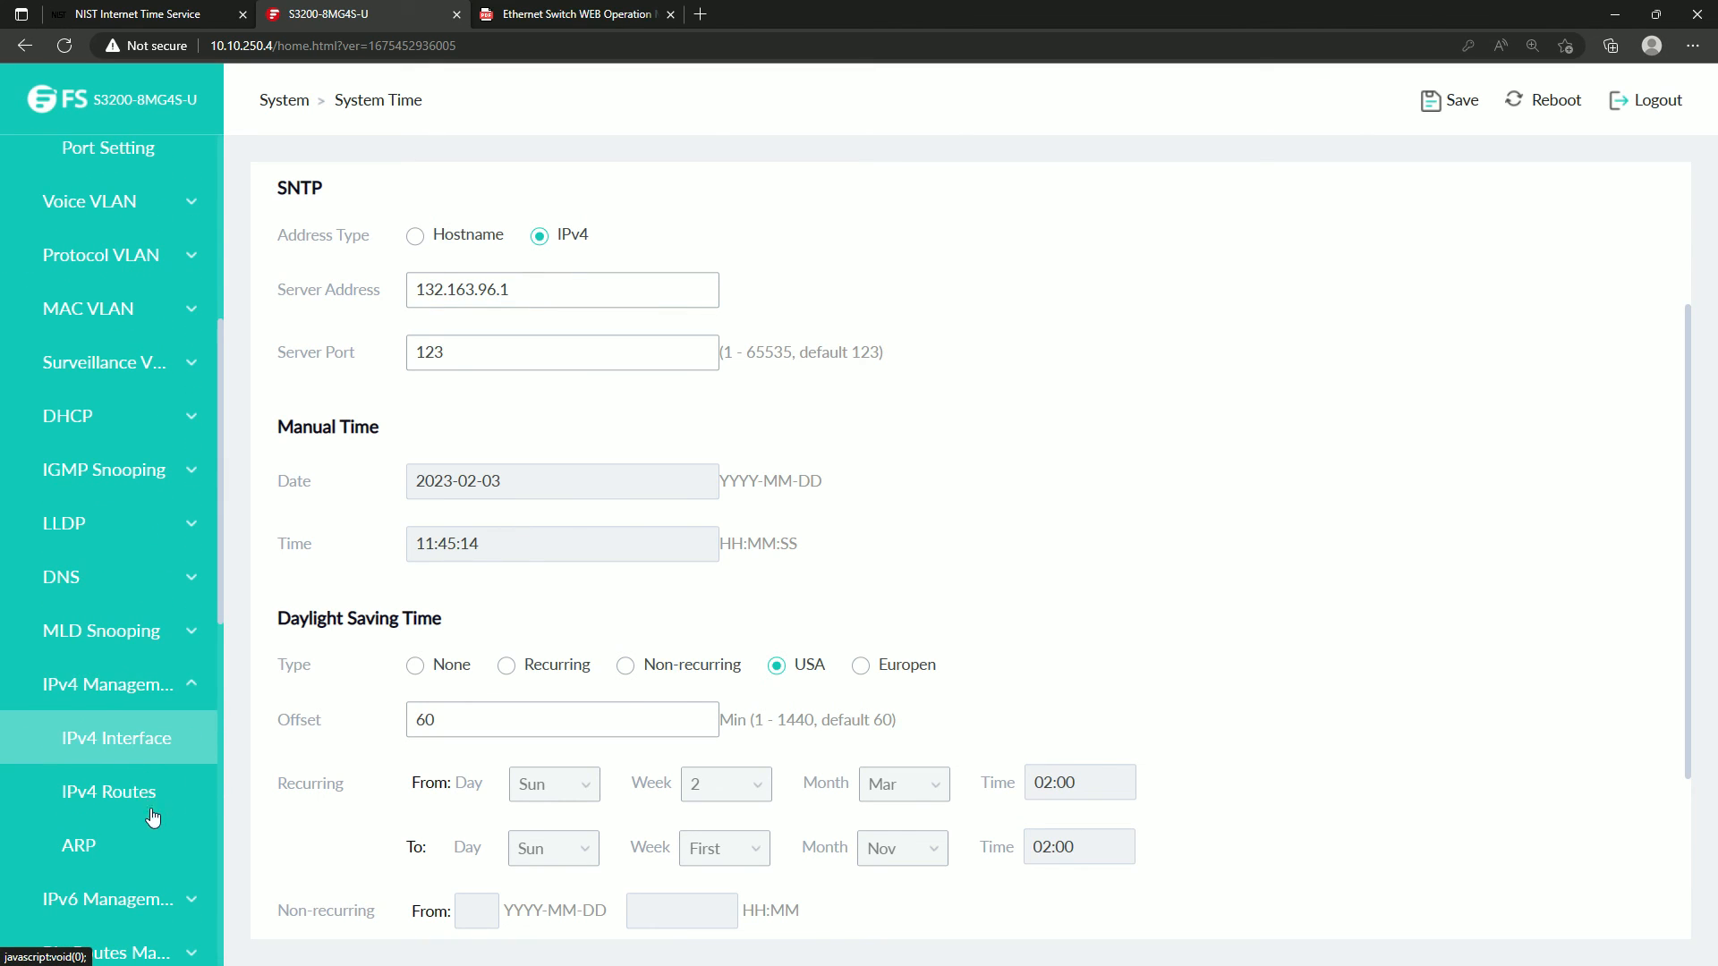
pyautogui.click(162, 741)
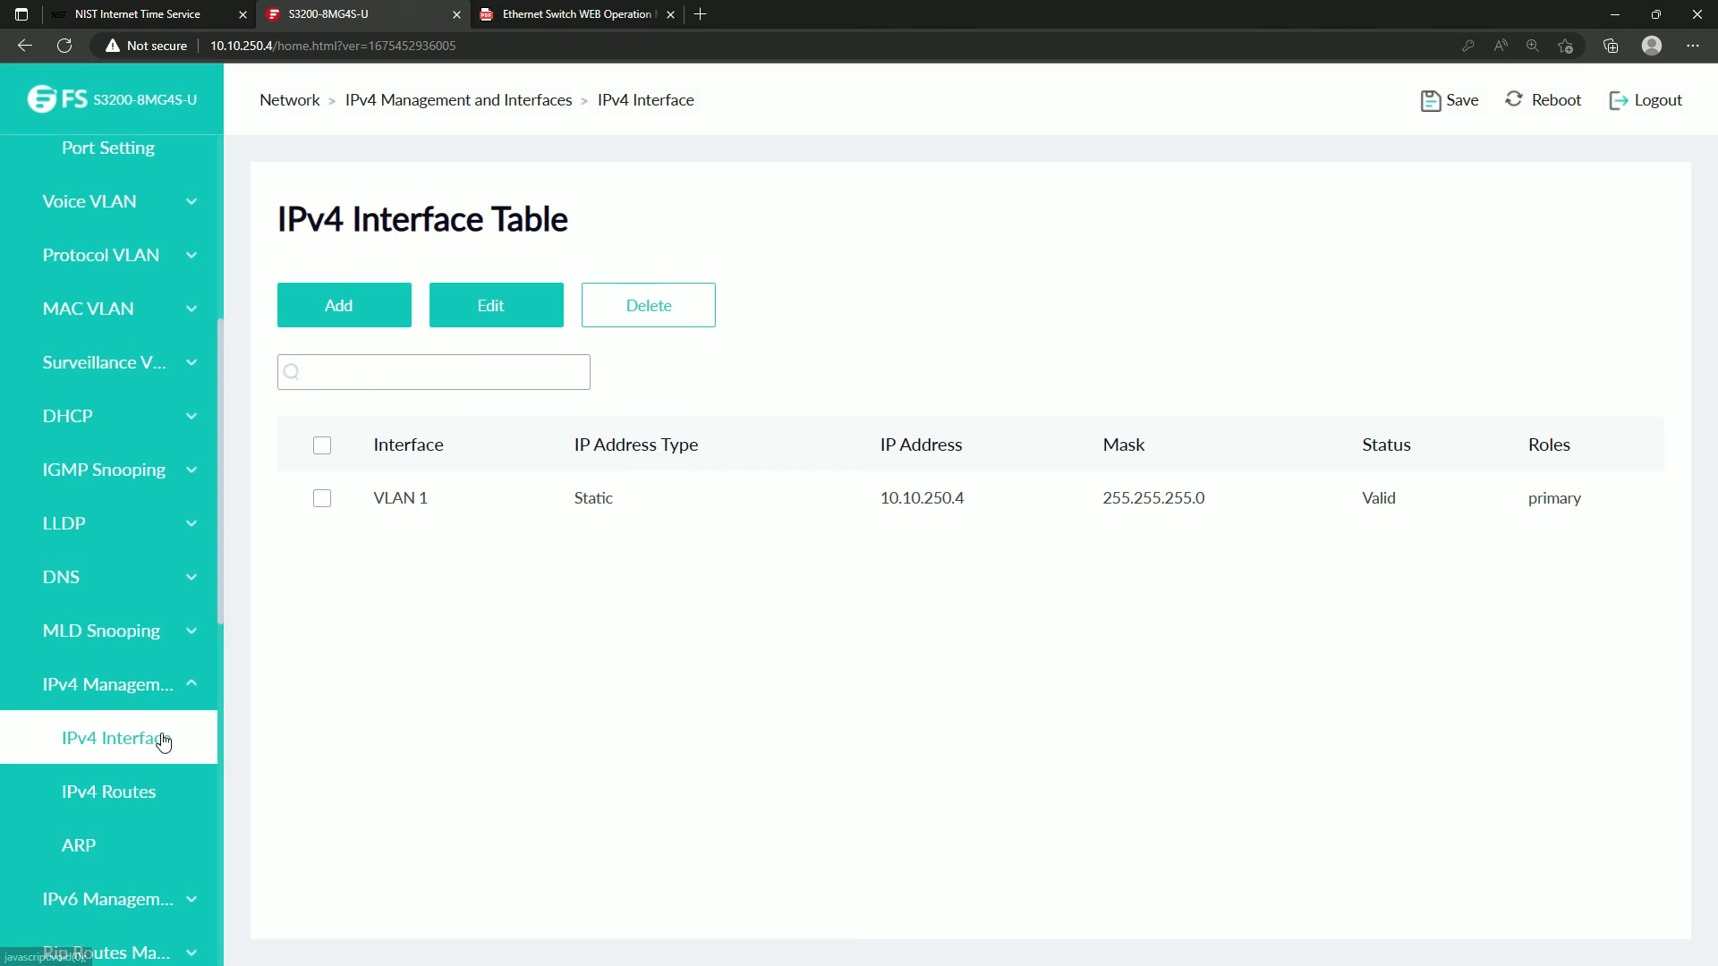
pyautogui.click(322, 503)
pyautogui.click(504, 318)
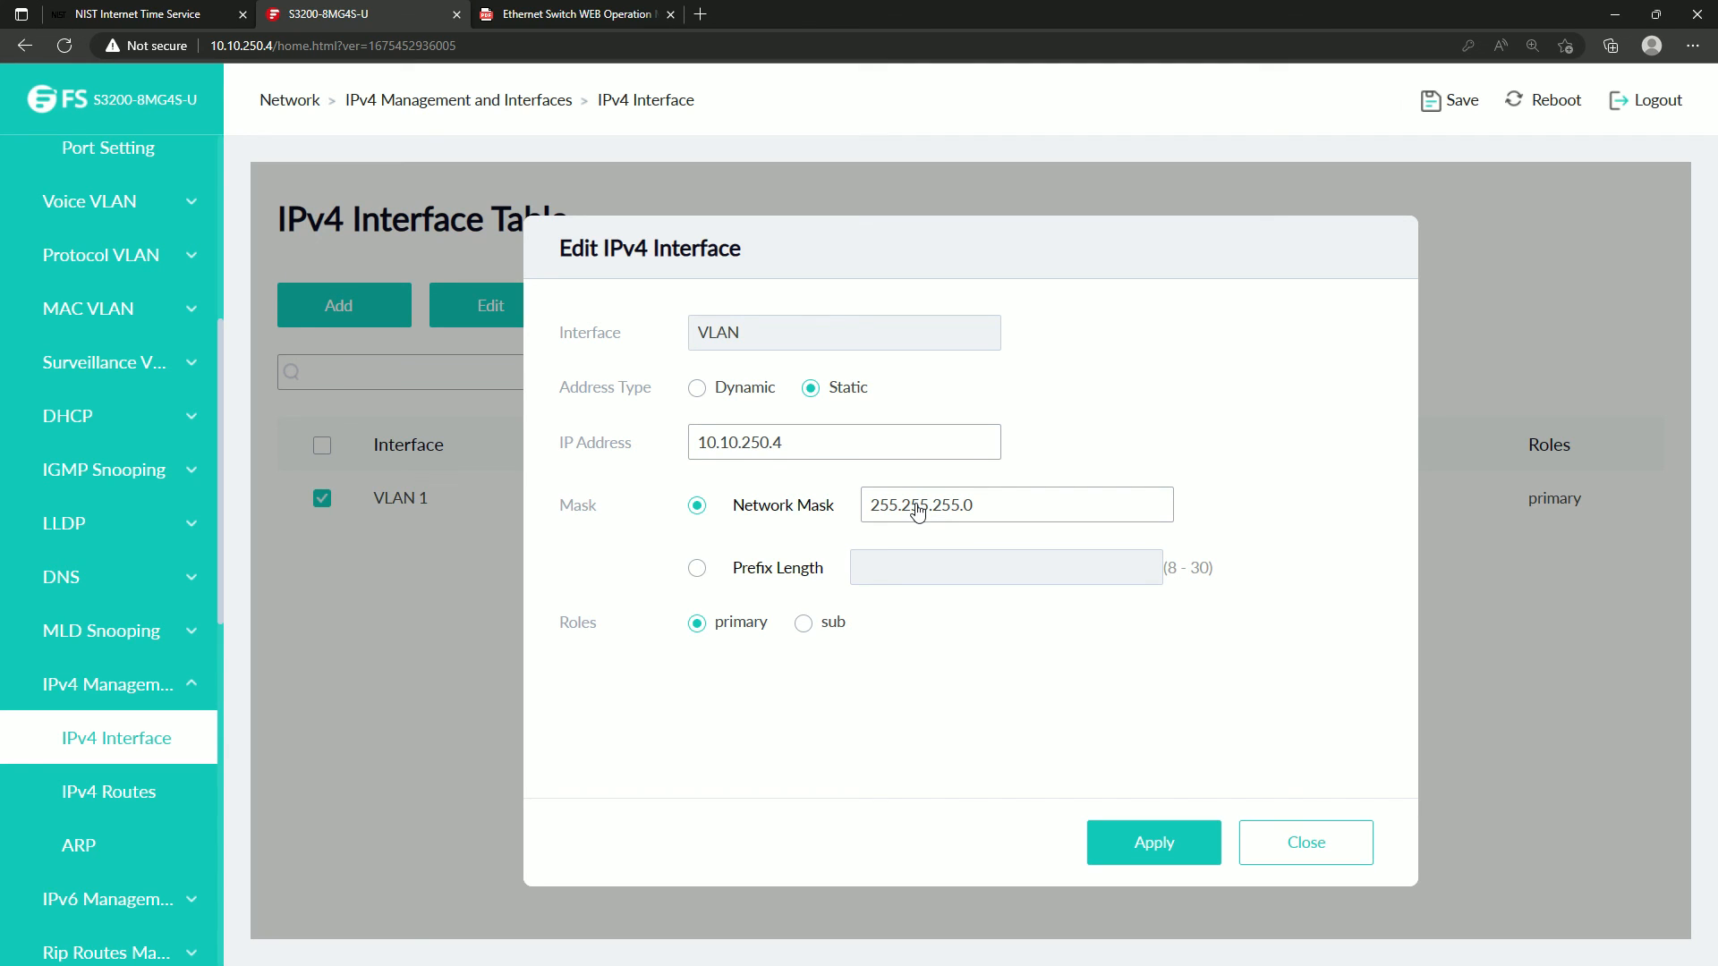
pyautogui.click(1315, 854)
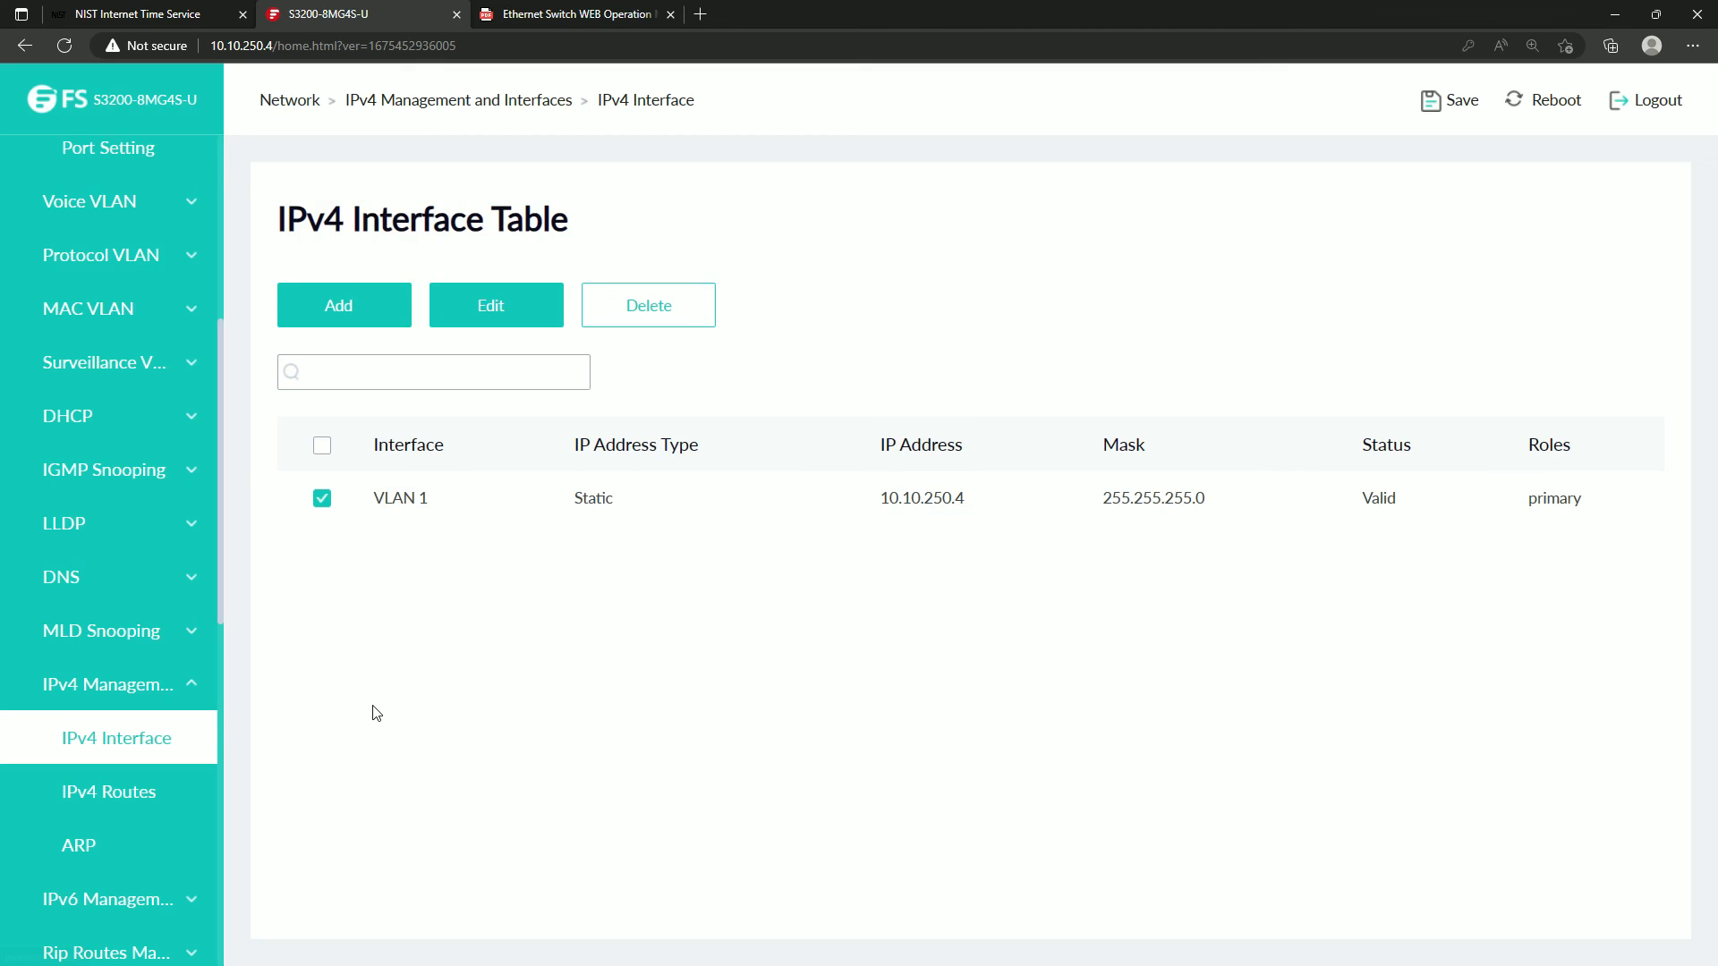